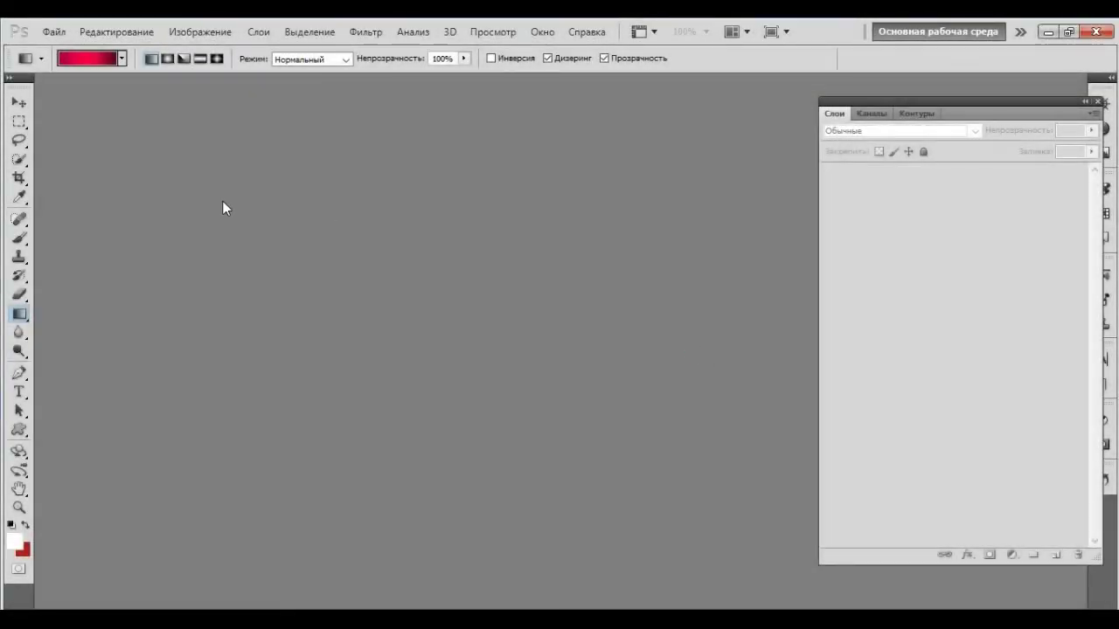
- Open the portrait d271bdd639fd30d9ad83d4cab84c5b68.jpg from the Desktop
double_click(661, 227)
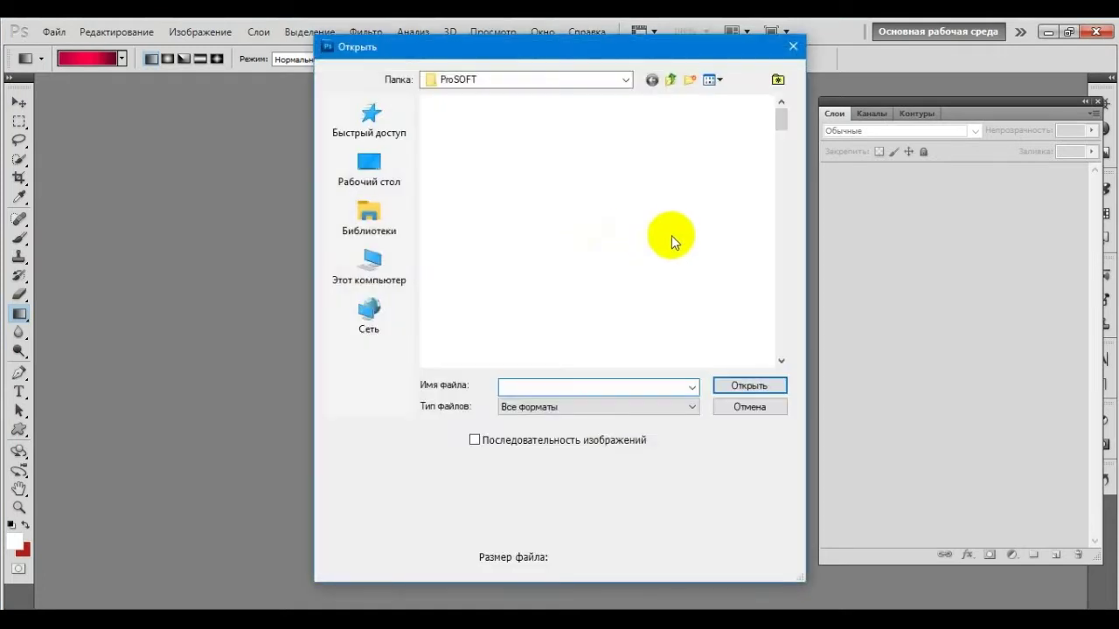
left_click(369, 168)
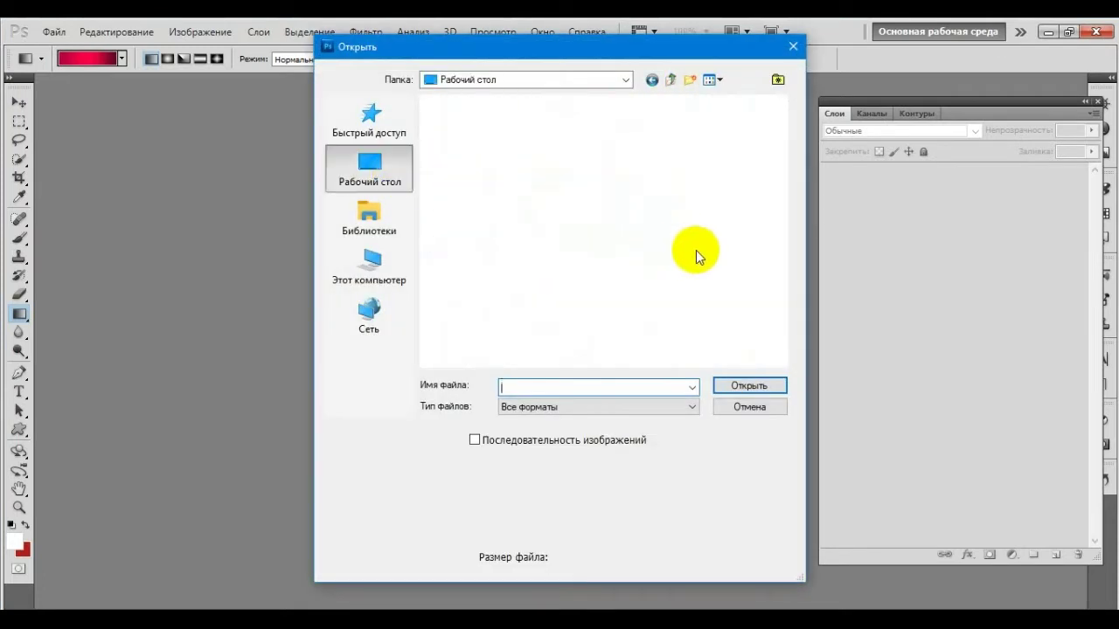
scroll(699, 254, "down", 5)
scroll(691, 256, "down", 3)
scroll(679, 260, "down", 5)
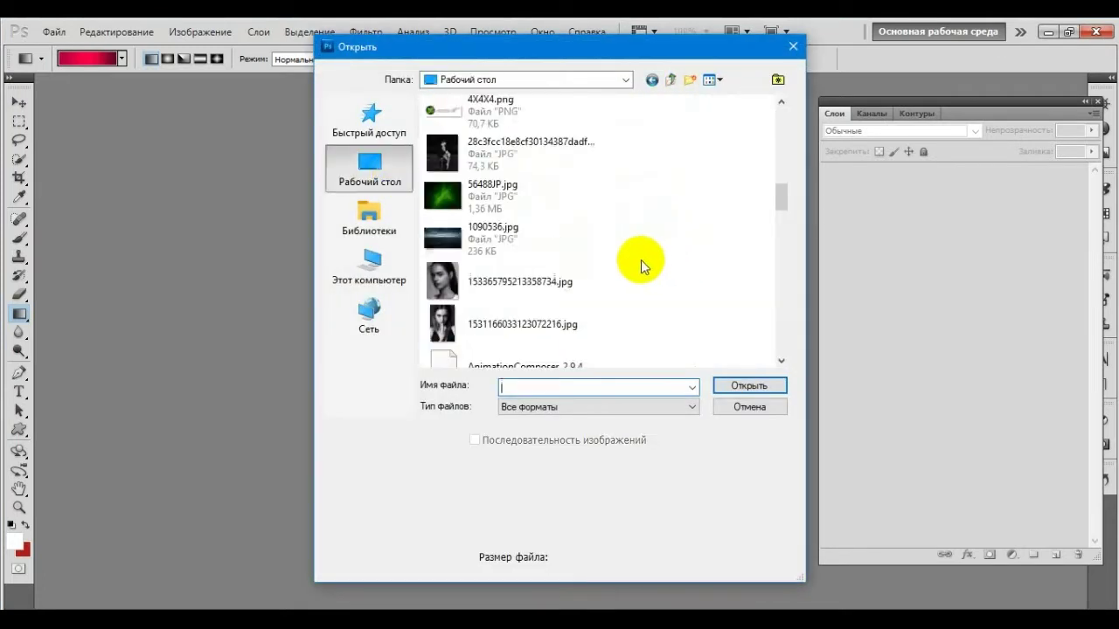
scroll(641, 260, "down", 2)
scroll(560, 250, "down", 2)
double_click(554, 243)
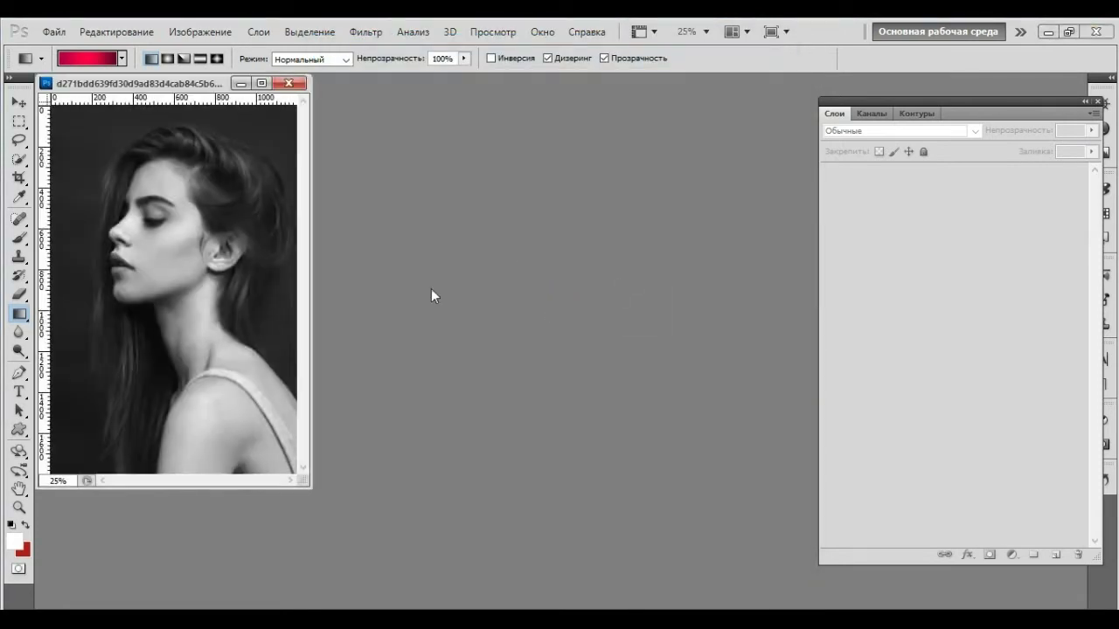
- Reposition the photo, switch to full-screen view and duplicate the background as Слой 1
left_click_drag(187, 85, 408, 147)
scroll(388, 280, "up", 2)
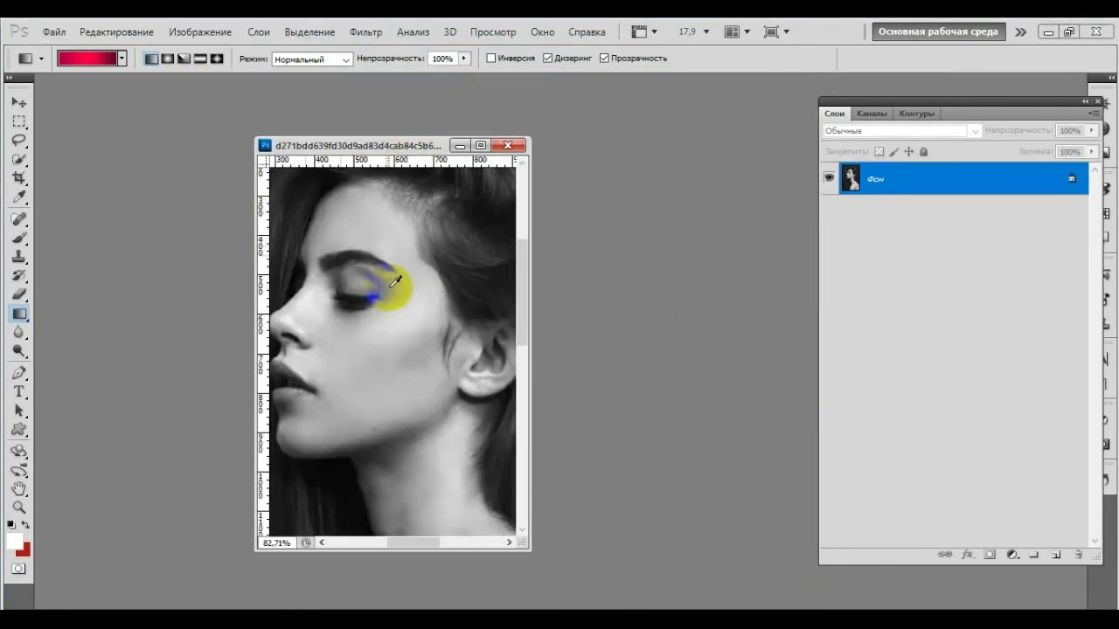
scroll(399, 300, "up", 3)
scroll(390, 304, "down", 2)
scroll(390, 306, "down", 2)
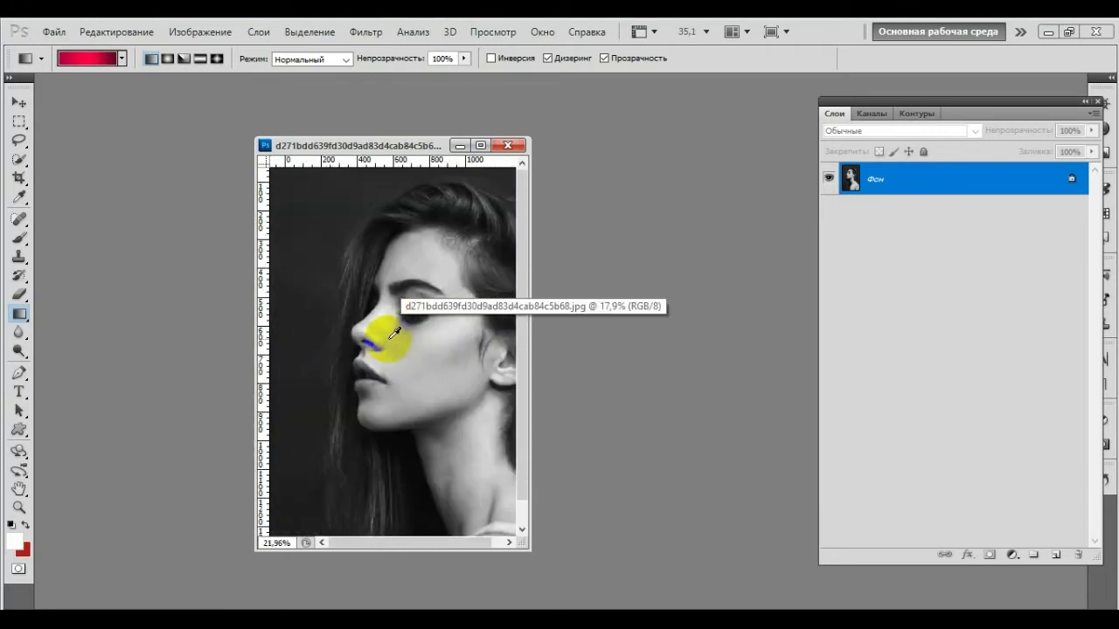
scroll(388, 319, "down", 2)
left_click_drag(392, 148, 313, 129)
scroll(312, 237, "up", 2)
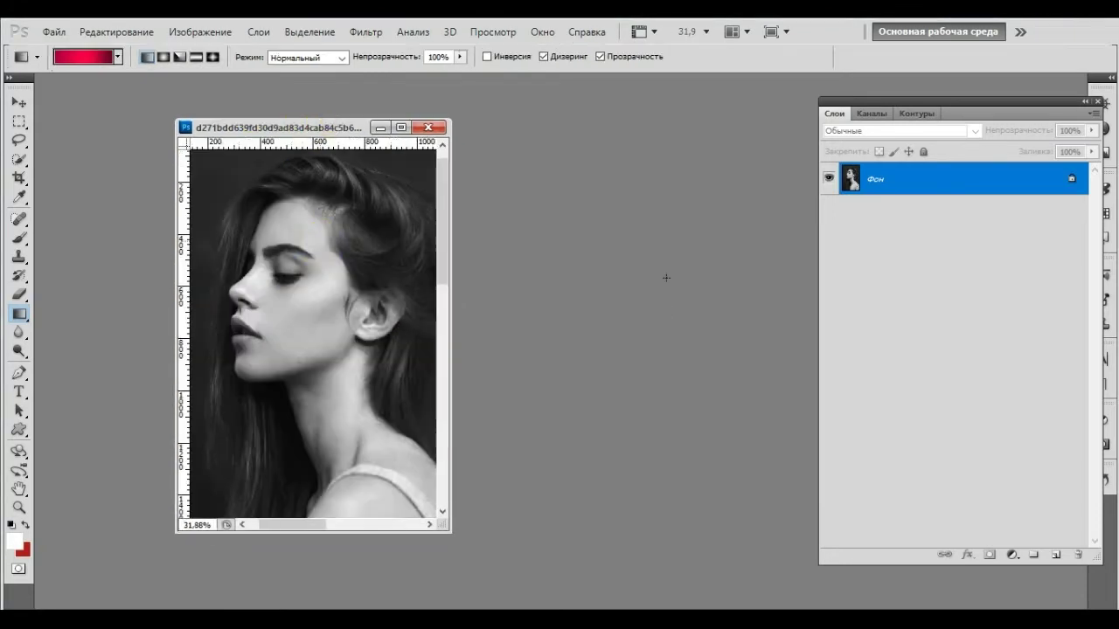
key("f")
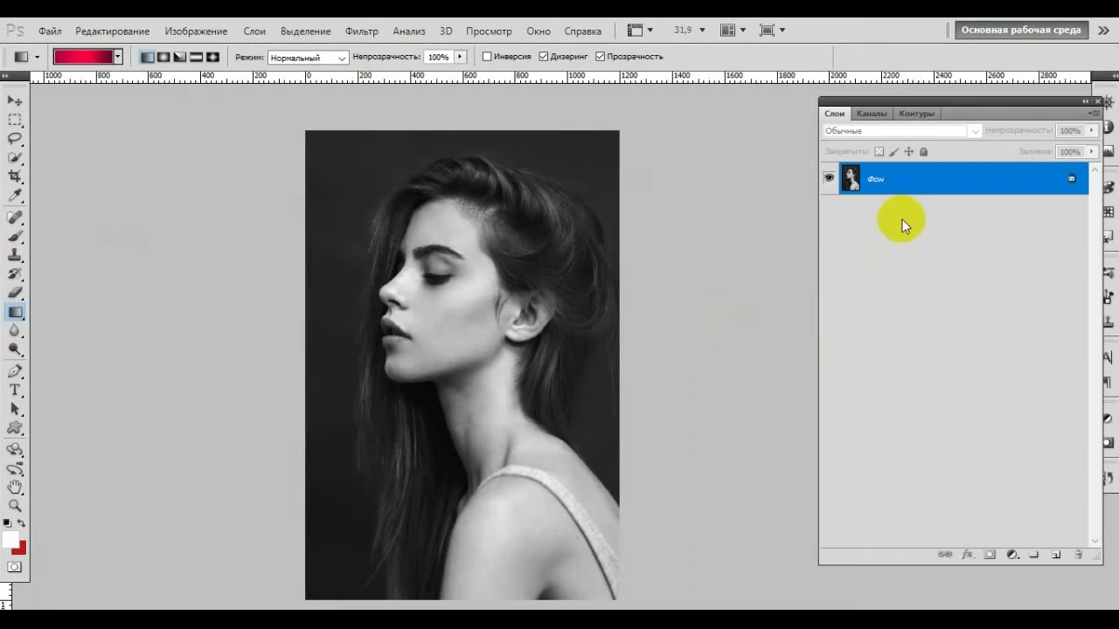
key("ctrl+j")
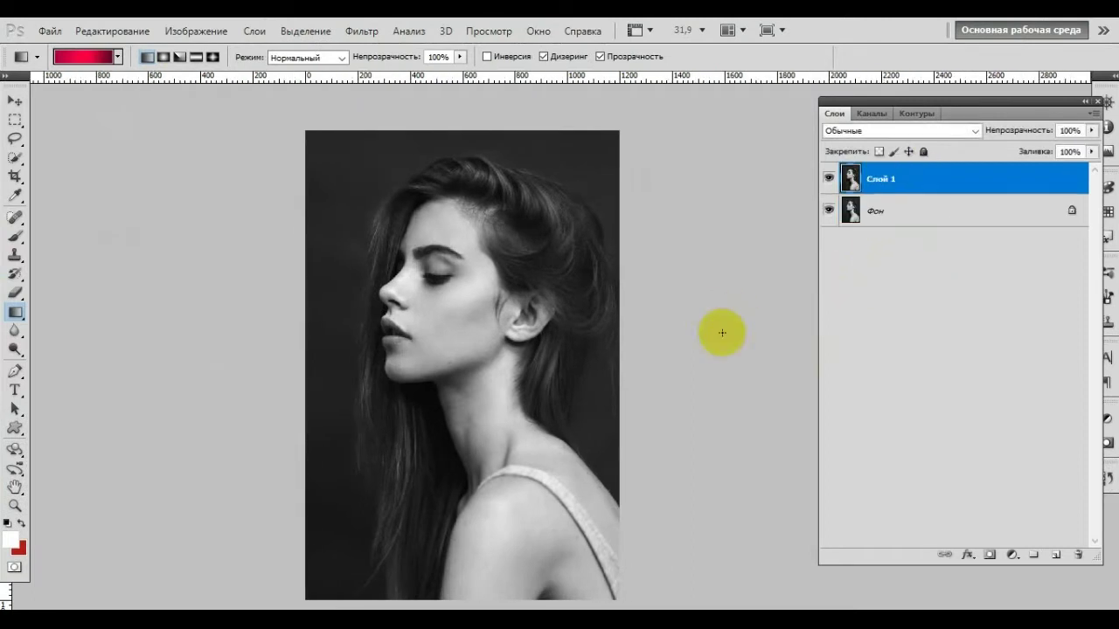
scroll(444, 387, "down", 1)
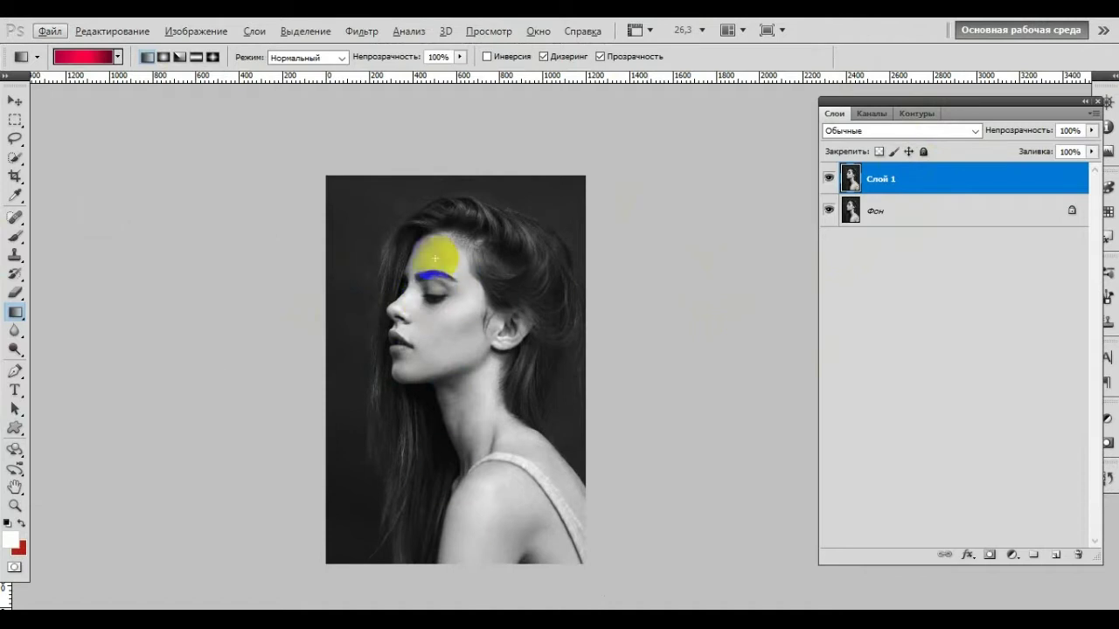
- Switch to the Quick Selection tool with a small brush size
right_click(19, 163)
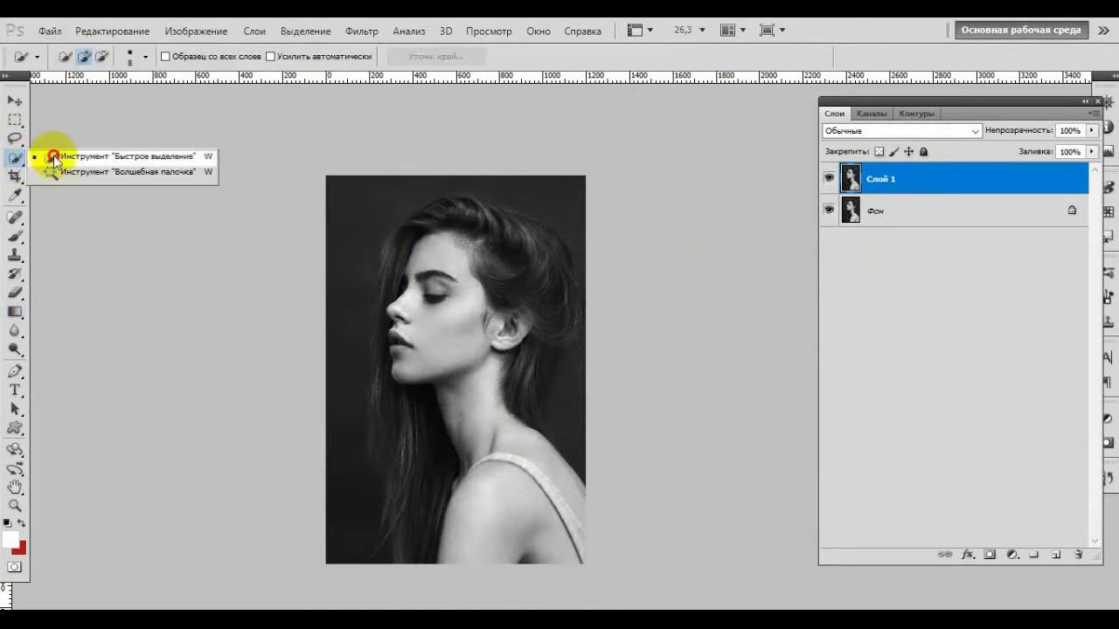
left_click(54, 158)
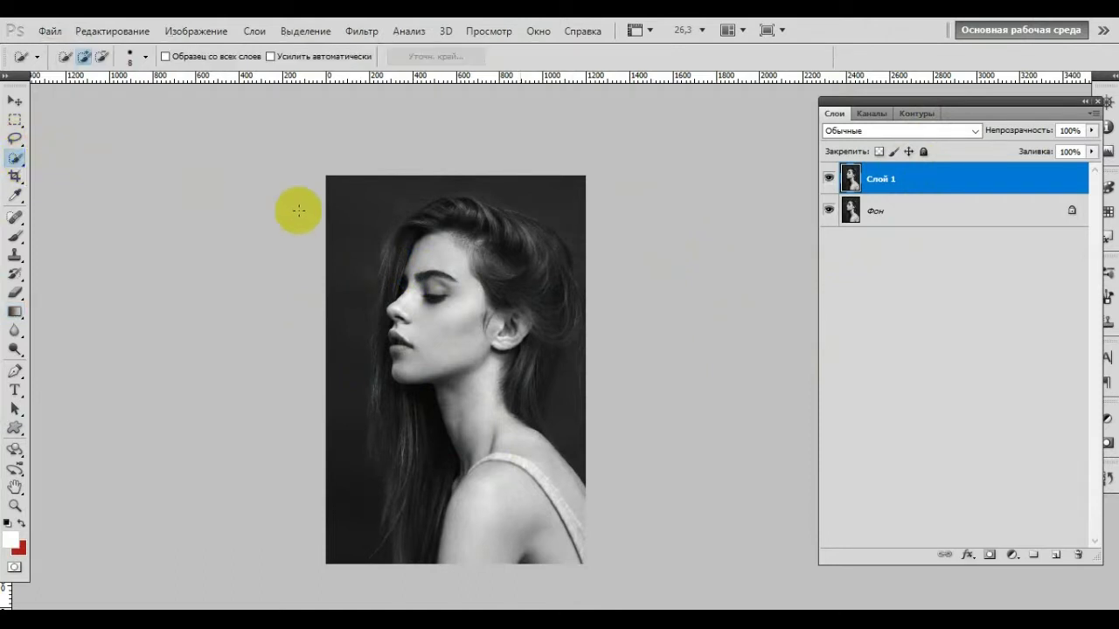
left_click(145, 56)
left_click_drag(136, 102, 135, 100)
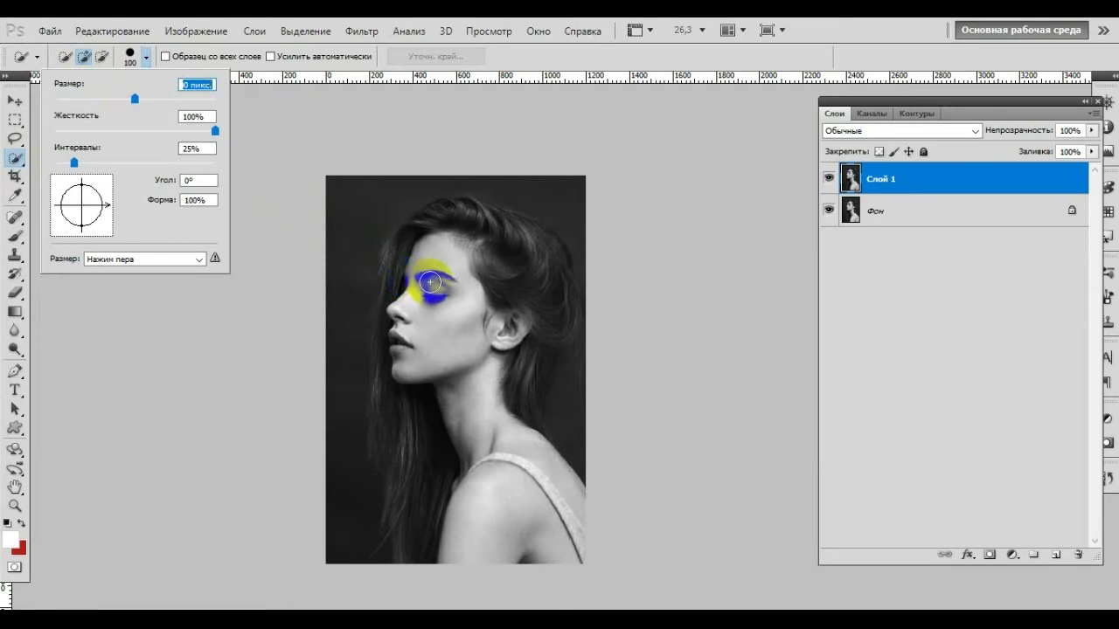
- Select the face, ear and neck skin, refining the edge near the hairline
left_click_drag(445, 258, 427, 319)
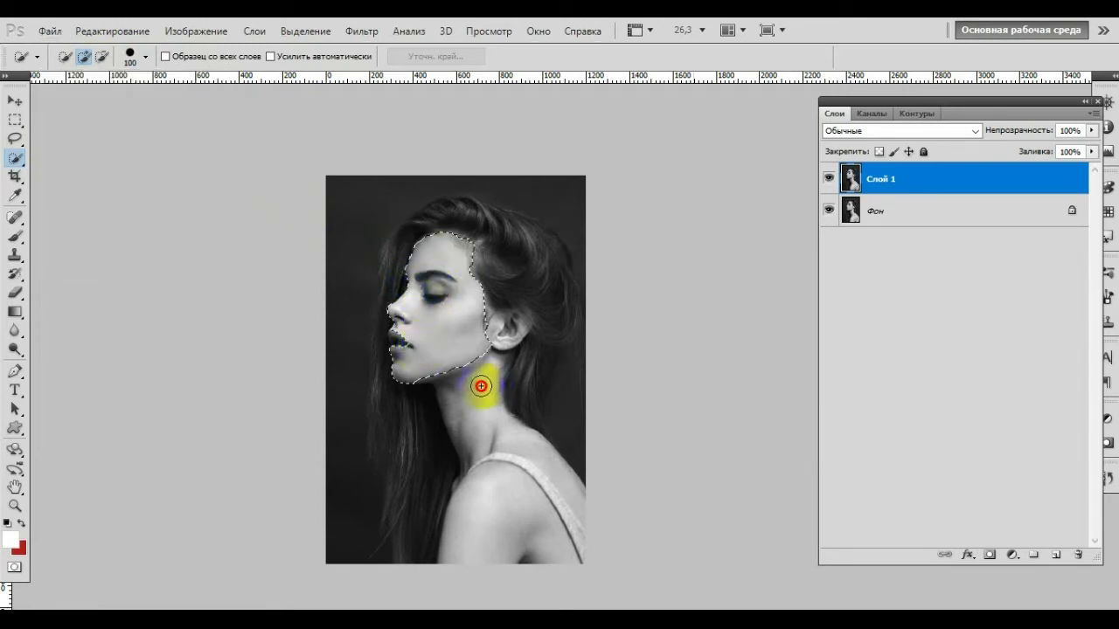
mouse_move(485, 409)
left_mouse_down()
mouse_move(502, 330)
mouse_move(462, 425)
mouse_move(512, 439)
mouse_move(516, 509)
mouse_move(523, 434)
left_mouse_up()
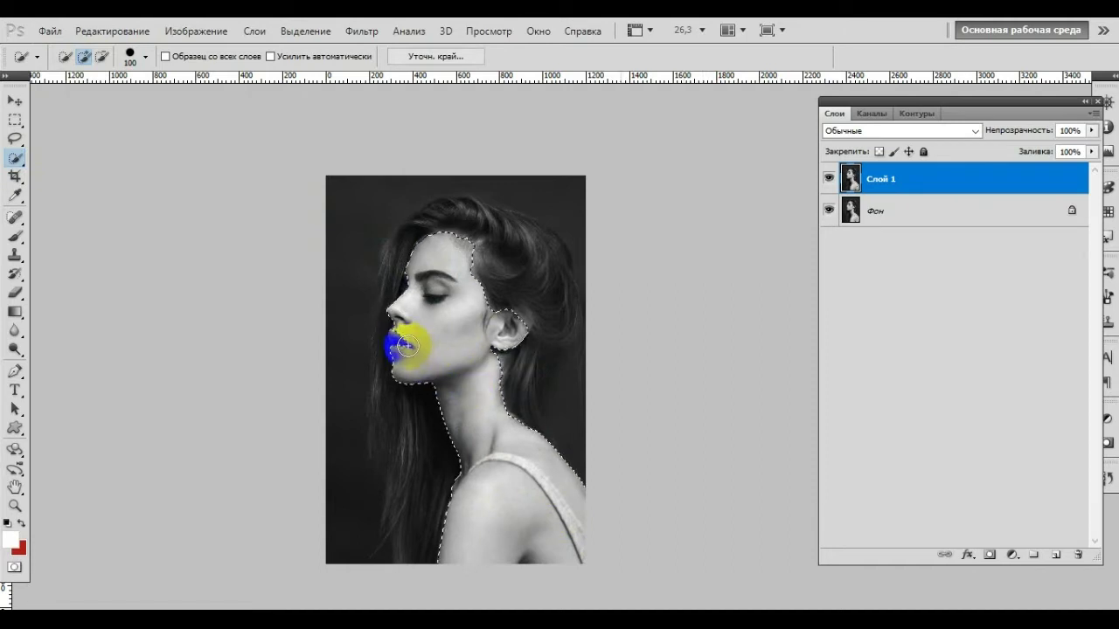
left_click(467, 249)
left_click(477, 273)
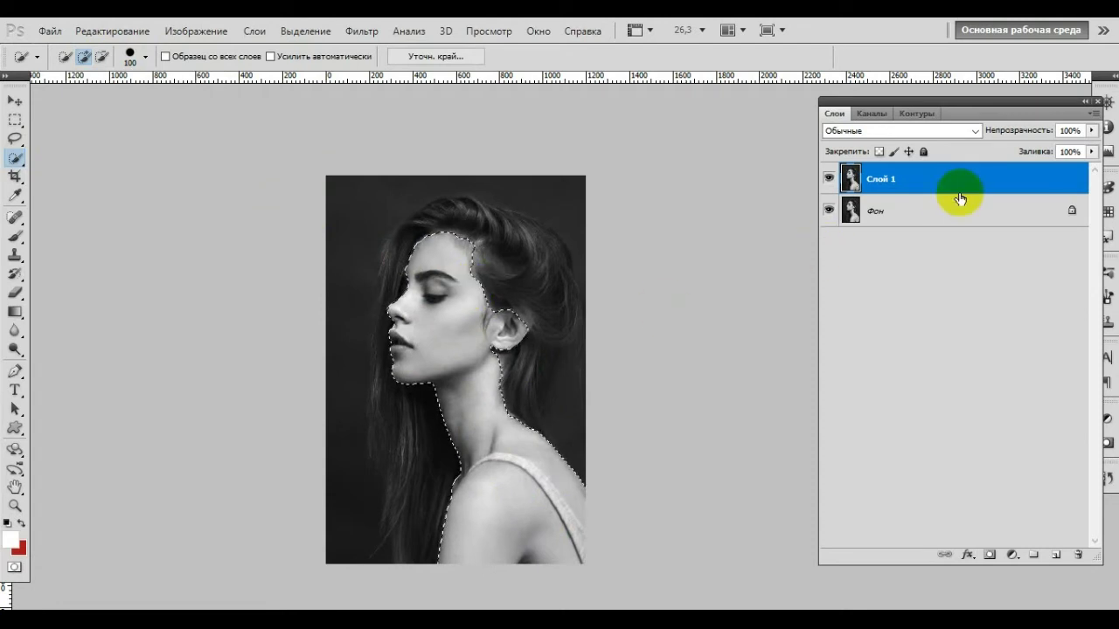
- Add a Цветовой баланс adjustment layer with midtones set to +44, +14, +23
left_click(1012, 557)
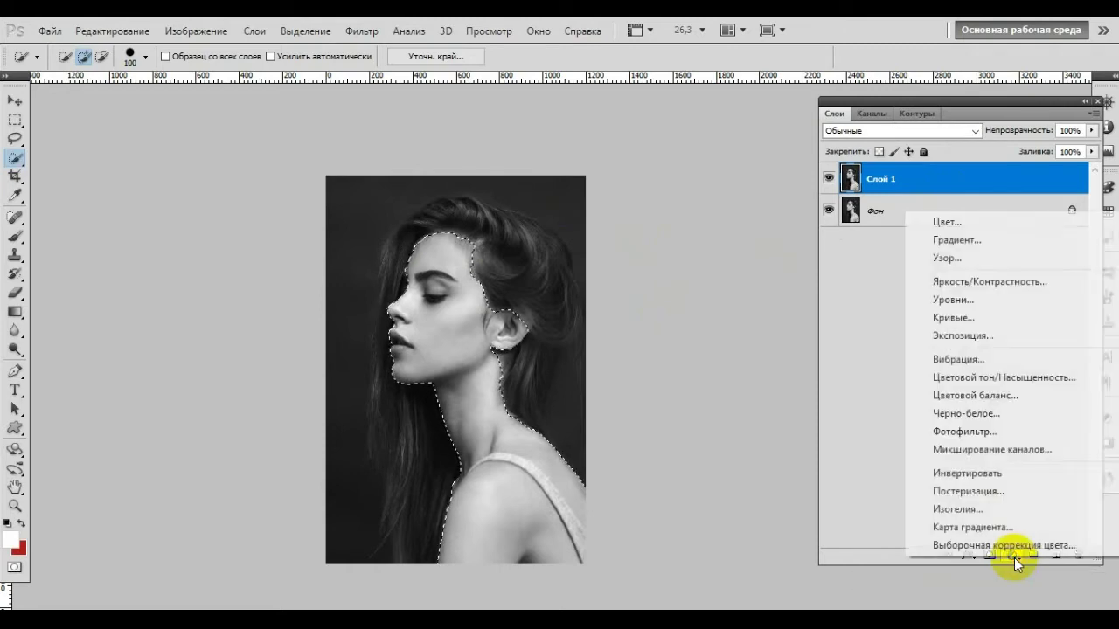
left_click(988, 397)
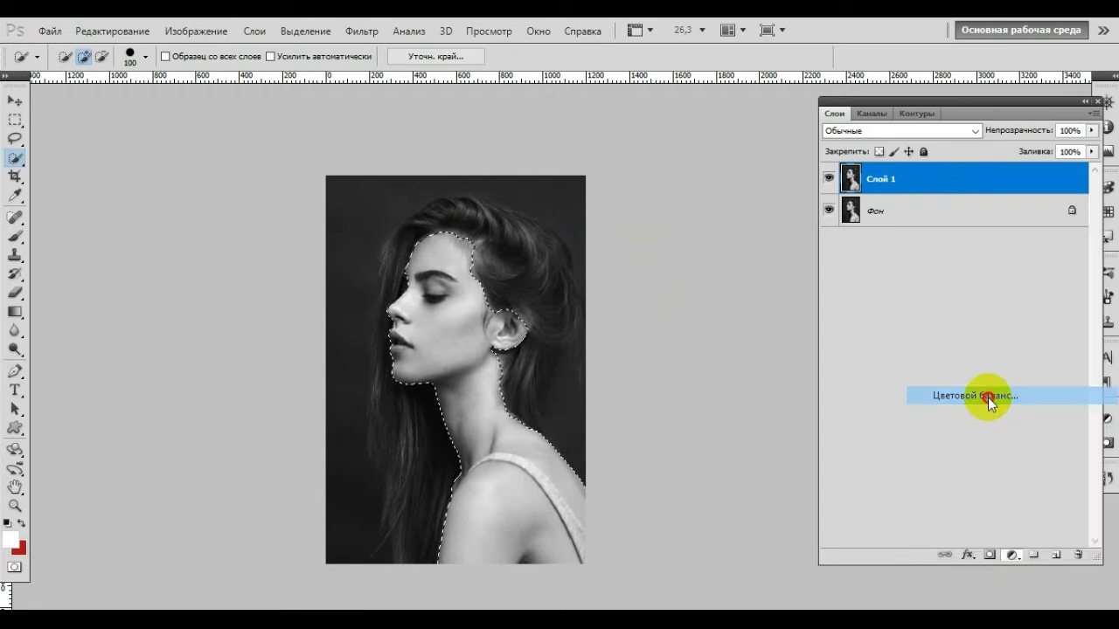
mouse_move(1040, 357)
left_mouse_down()
mouse_move(928, 236)
mouse_move(920, 245)
left_mouse_up()
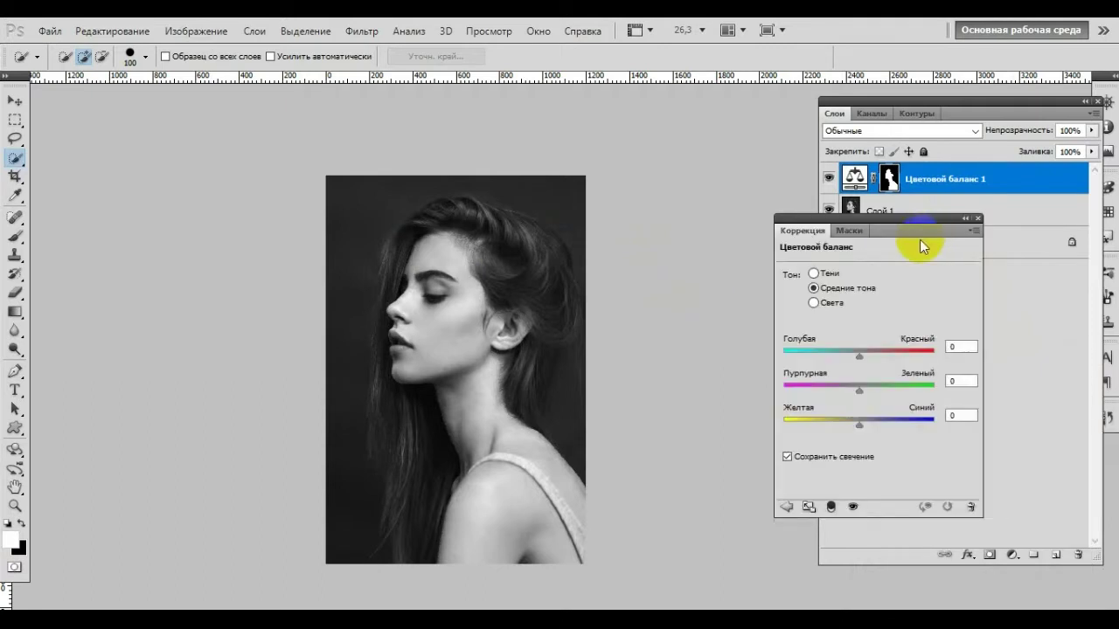
left_click_drag(860, 359, 878, 360)
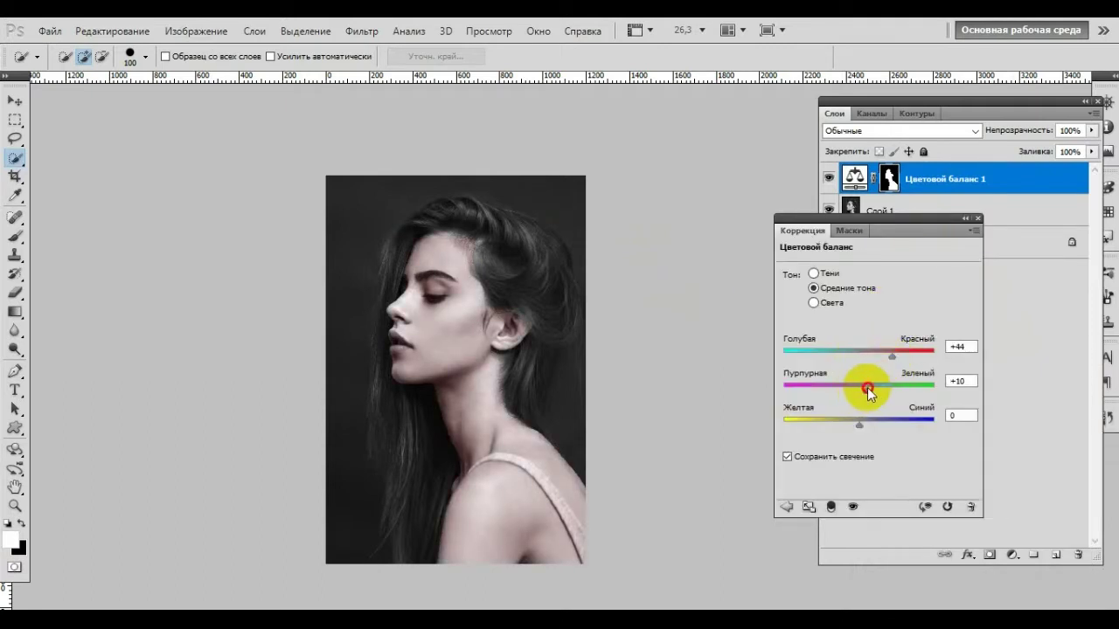
left_click_drag(852, 386, 872, 386)
left_click_drag(844, 427, 870, 428)
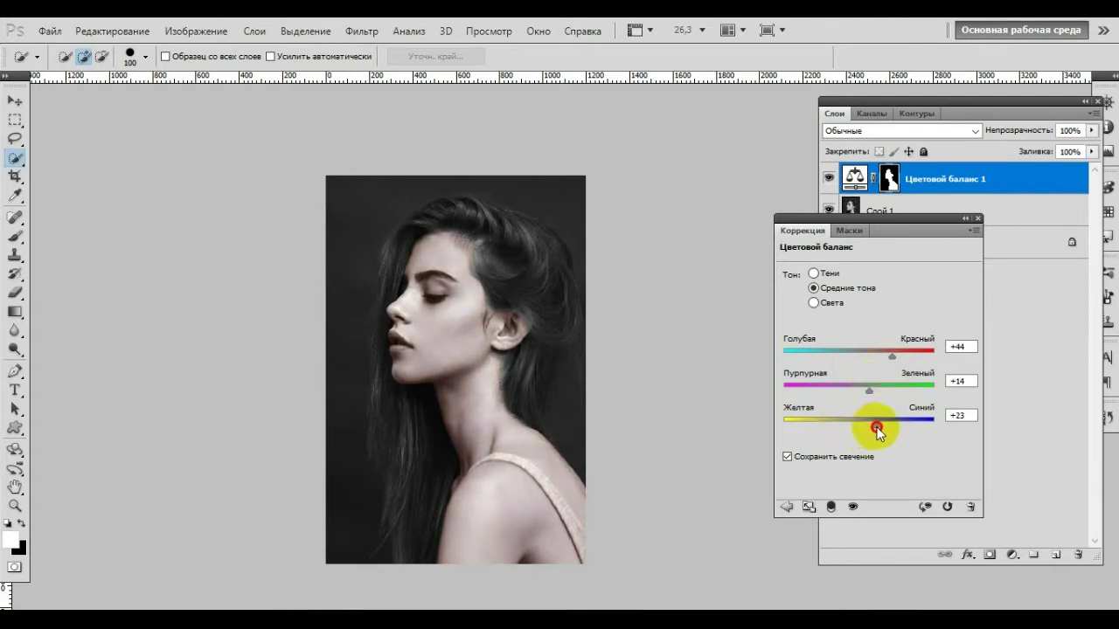
- Push the shadows toward red and set the highlights to +14, +8, +16
left_click(829, 275)
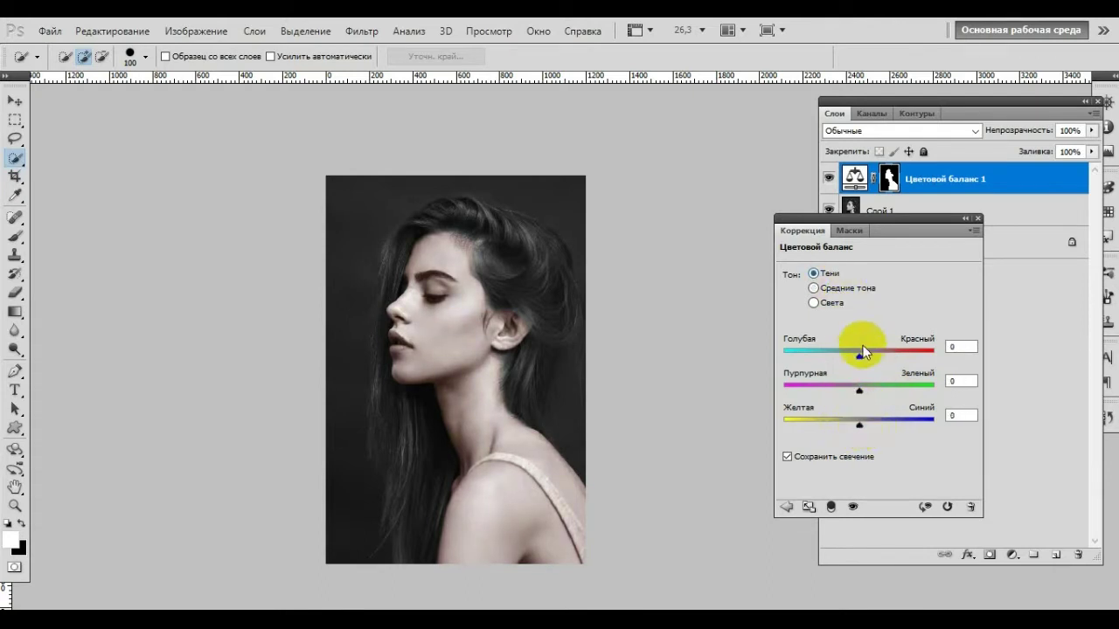
left_click_drag(874, 358, 854, 396)
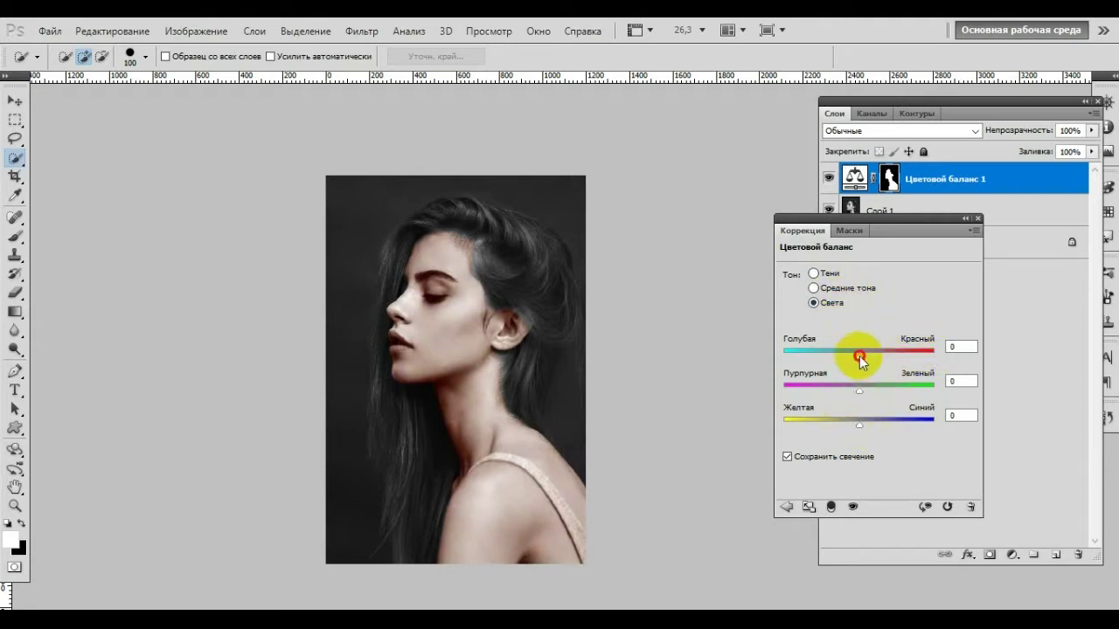
left_click_drag(875, 356, 869, 356)
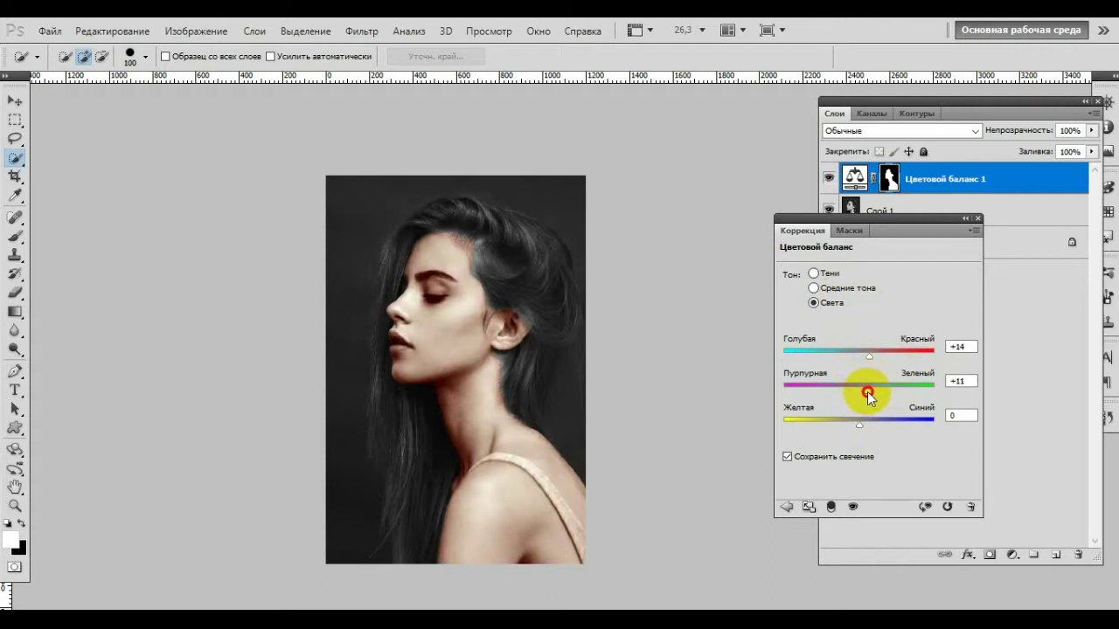
left_click_drag(851, 427, 866, 429)
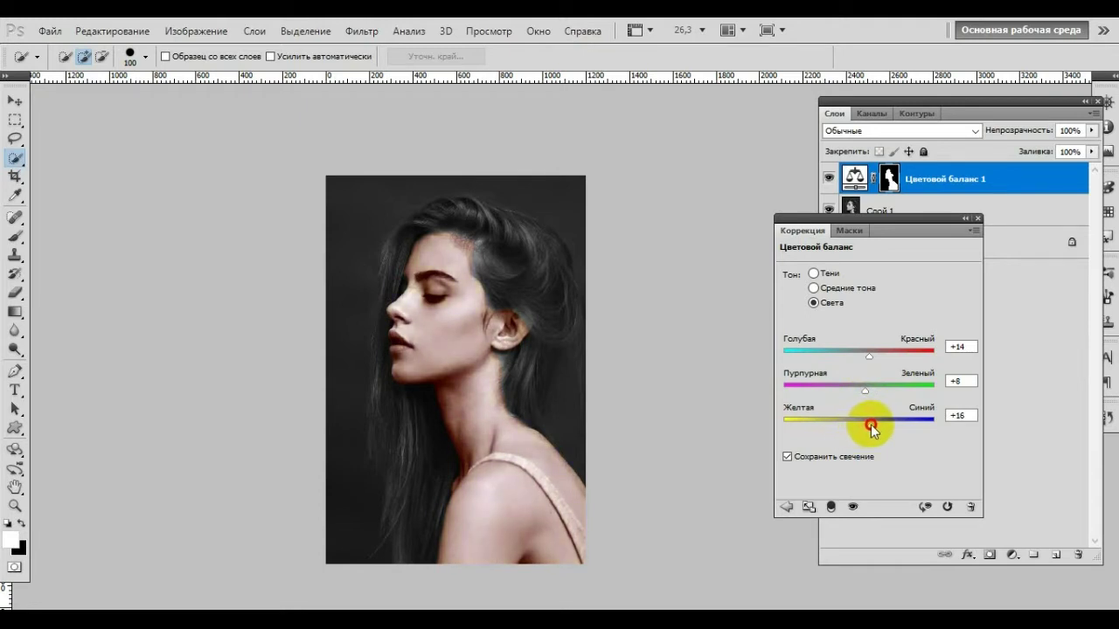
left_click(961, 219)
- Zoom in and pick a soft round brush for painting the mask
scroll(513, 312, "up", 2)
scroll(537, 304, "up", 2)
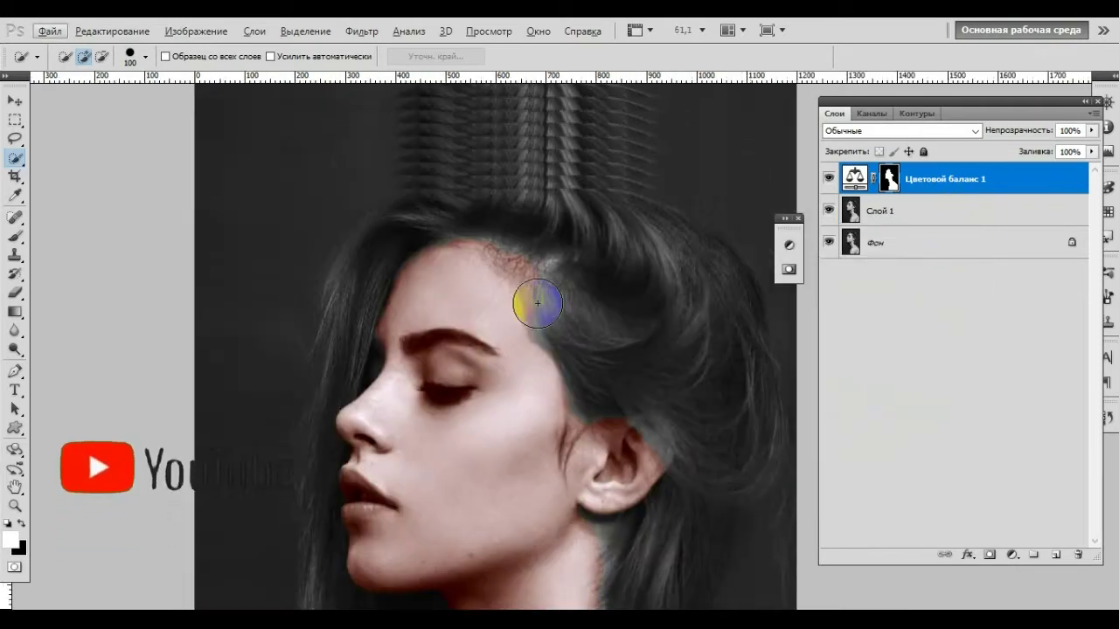
scroll(538, 303, "down", 2)
scroll(546, 323, "down", 2)
scroll(463, 336, "up", 4)
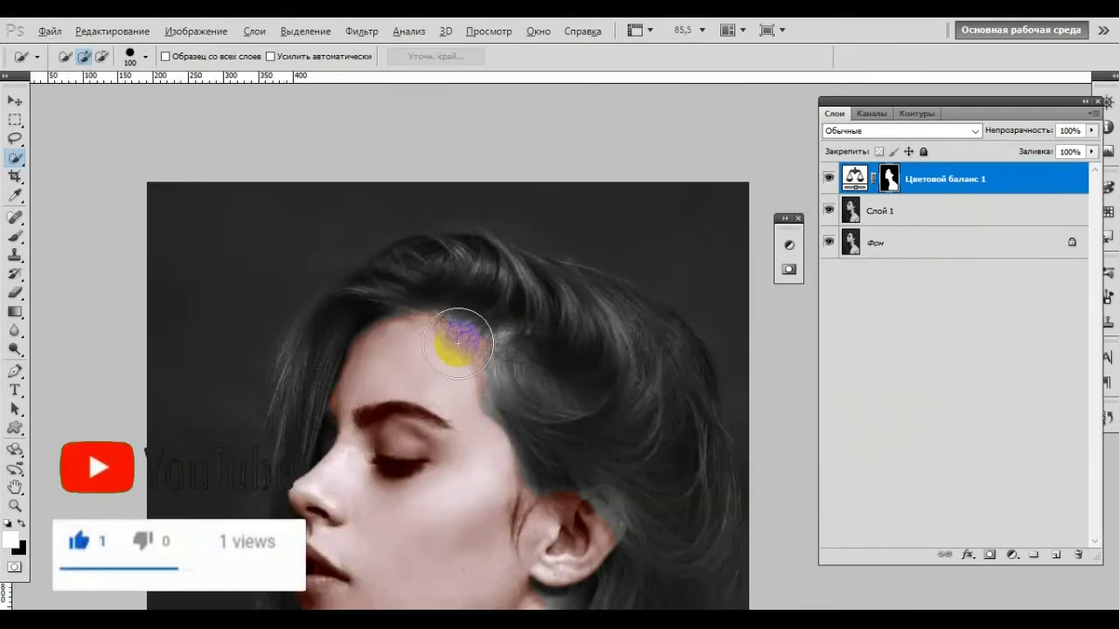
scroll(458, 342, "up", 1)
scroll(412, 300, "up", 1)
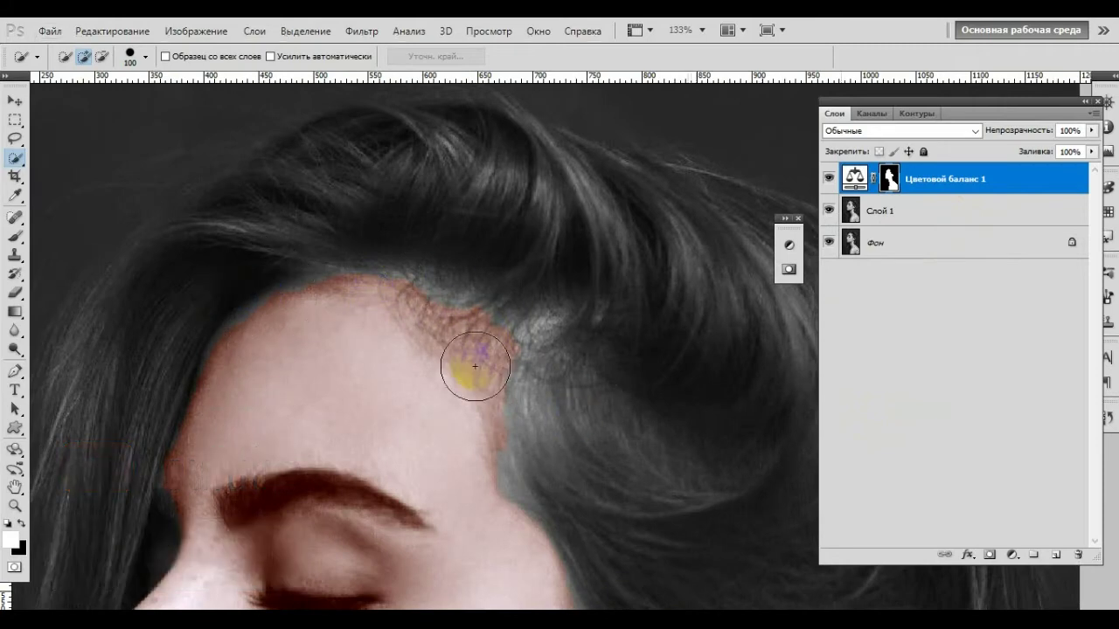
scroll(475, 366, "down", 2)
scroll(467, 402, "down", 2)
left_click(22, 237)
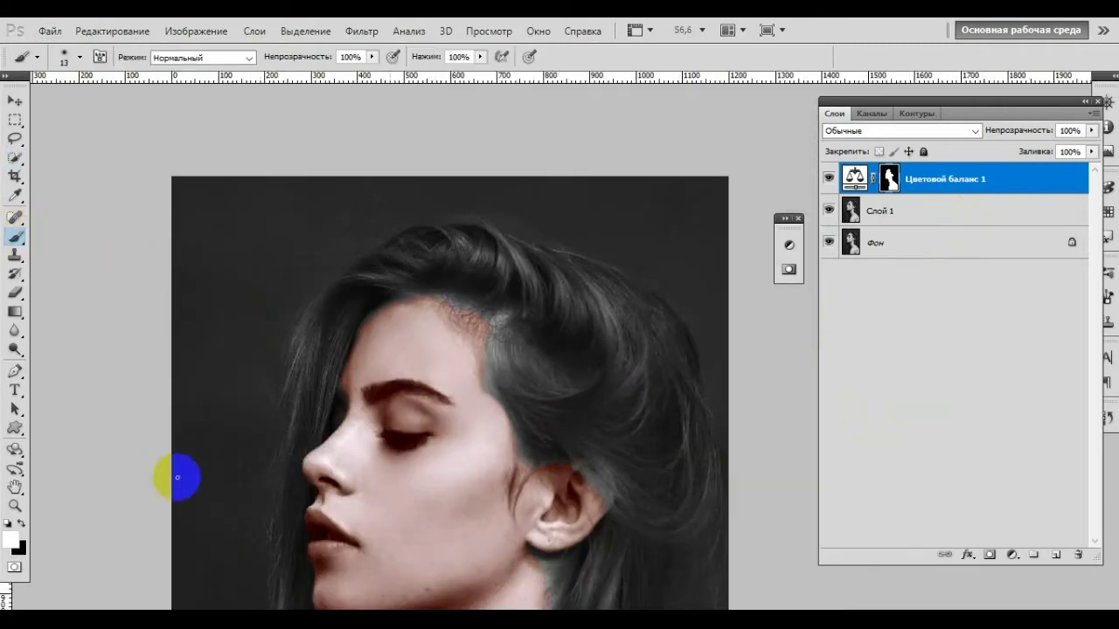
right_click(571, 367)
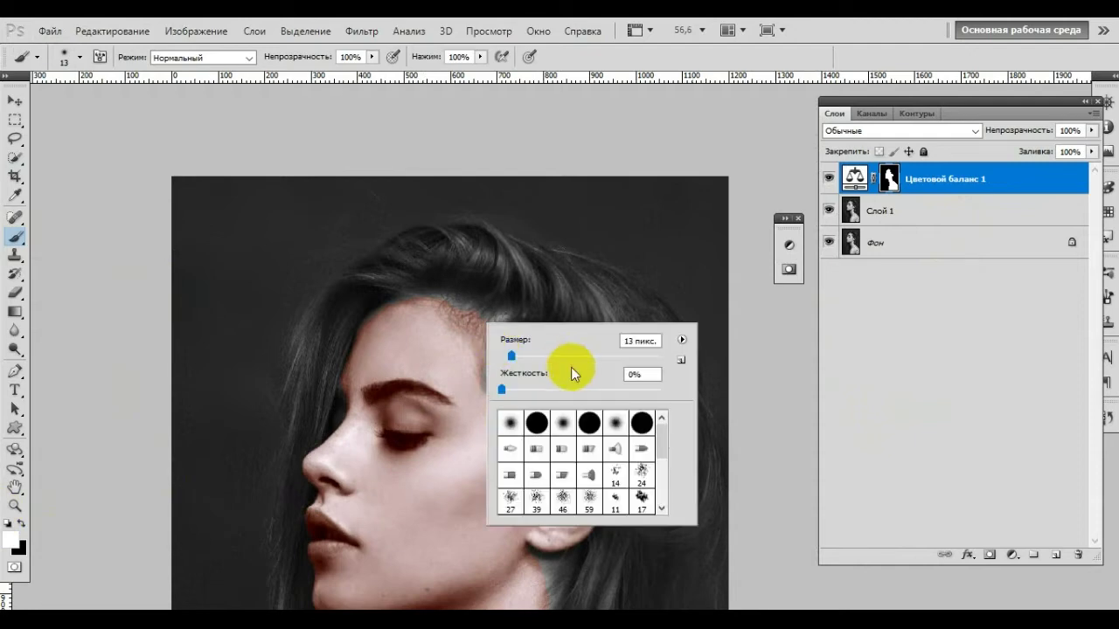
left_click(564, 425)
scroll(446, 305, "up", 5)
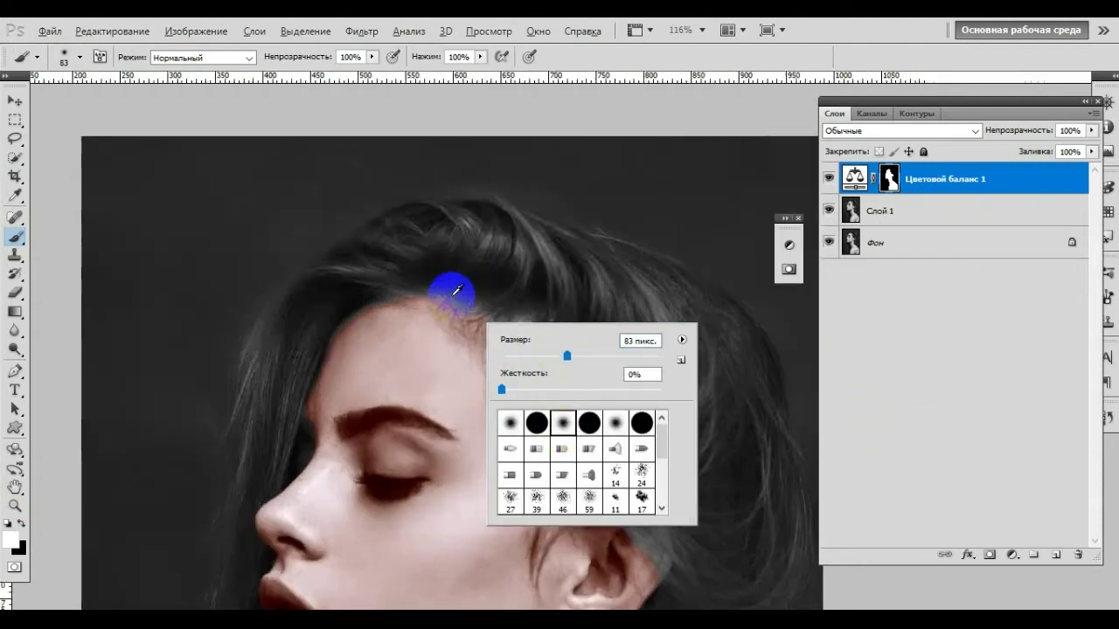
- Paint white on the Цветовой баланс 1 mask along the forehead and left hairline
left_click(512, 298)
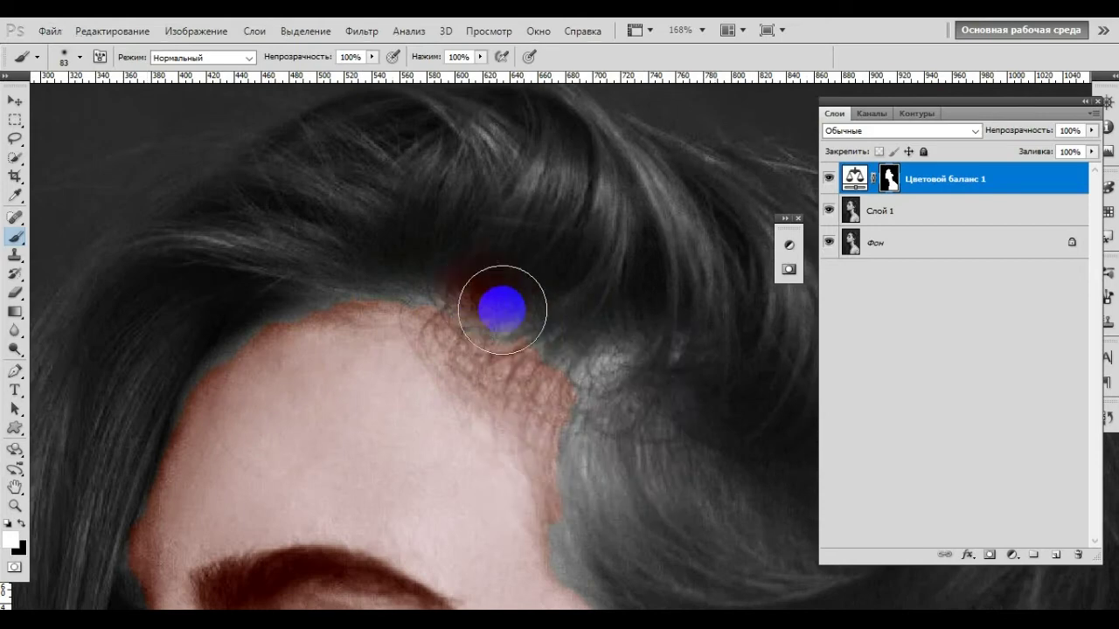
left_click(477, 280)
left_click(7, 523)
mouse_move(411, 279)
left_mouse_down()
mouse_move(577, 372)
mouse_move(564, 425)
left_mouse_up()
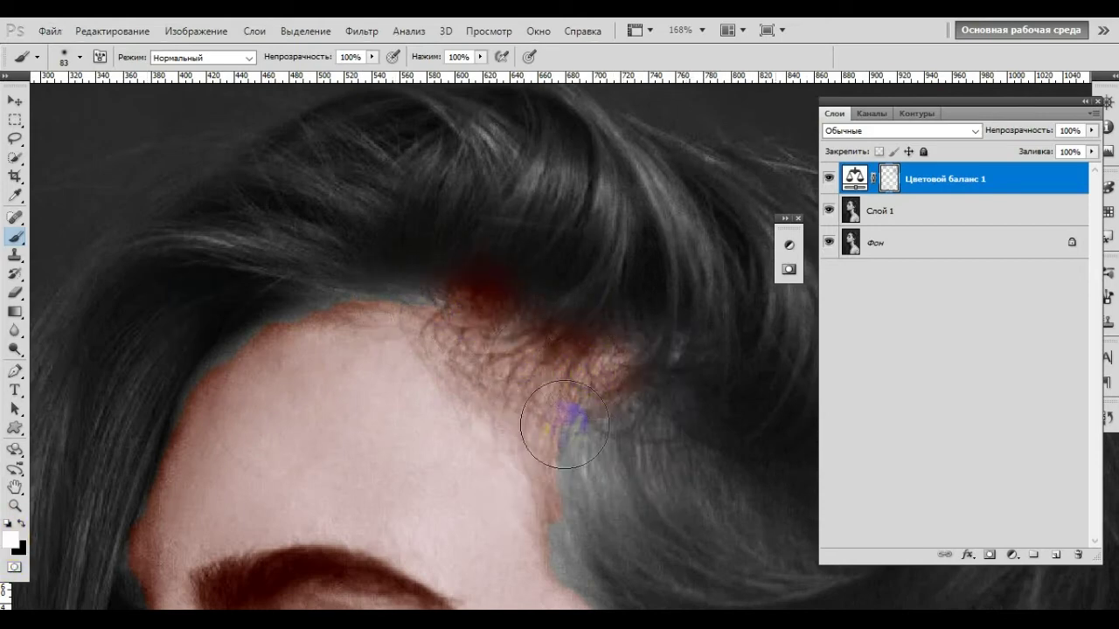
mouse_move(577, 522)
left_mouse_down()
mouse_move(607, 562)
mouse_move(606, 454)
mouse_move(405, 312)
mouse_move(295, 312)
mouse_move(212, 367)
mouse_move(157, 440)
left_mouse_up()
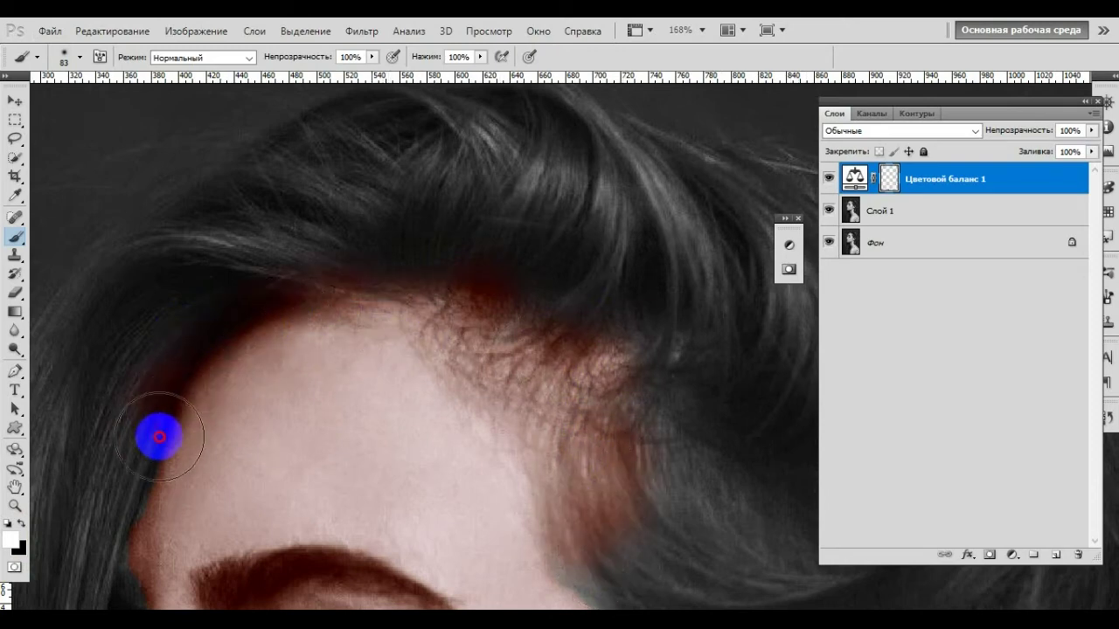
- Erase the hairline tint with black, then repaint it in white from forehead to temple
left_click(12, 542)
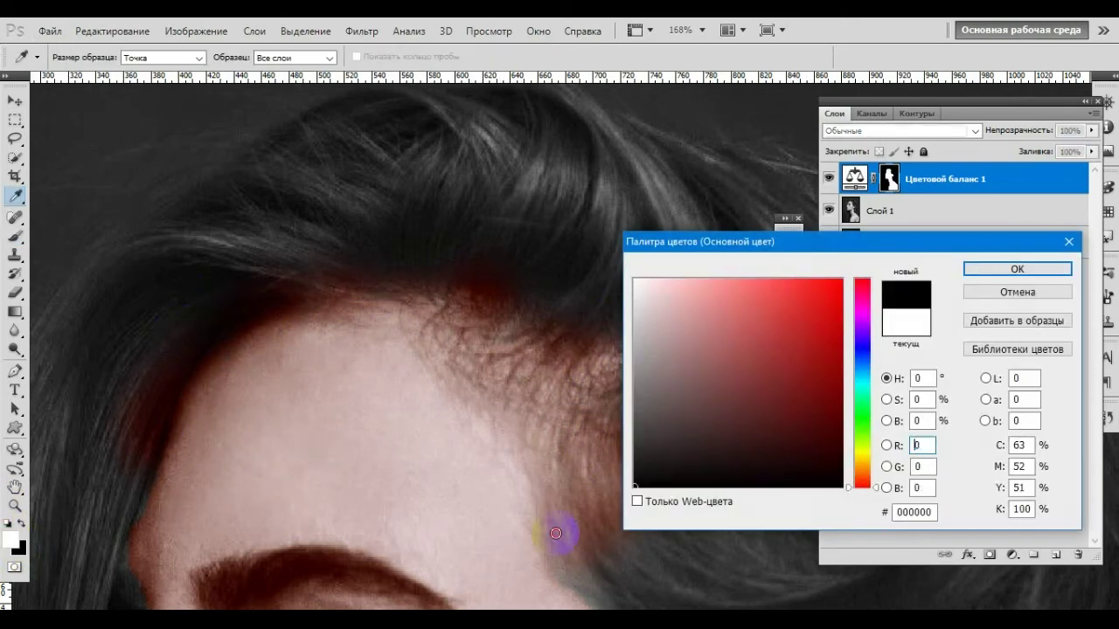
left_click(1008, 268)
mouse_move(677, 356)
left_mouse_down()
mouse_move(467, 302)
mouse_move(275, 295)
mouse_move(155, 437)
mouse_move(147, 545)
left_mouse_up()
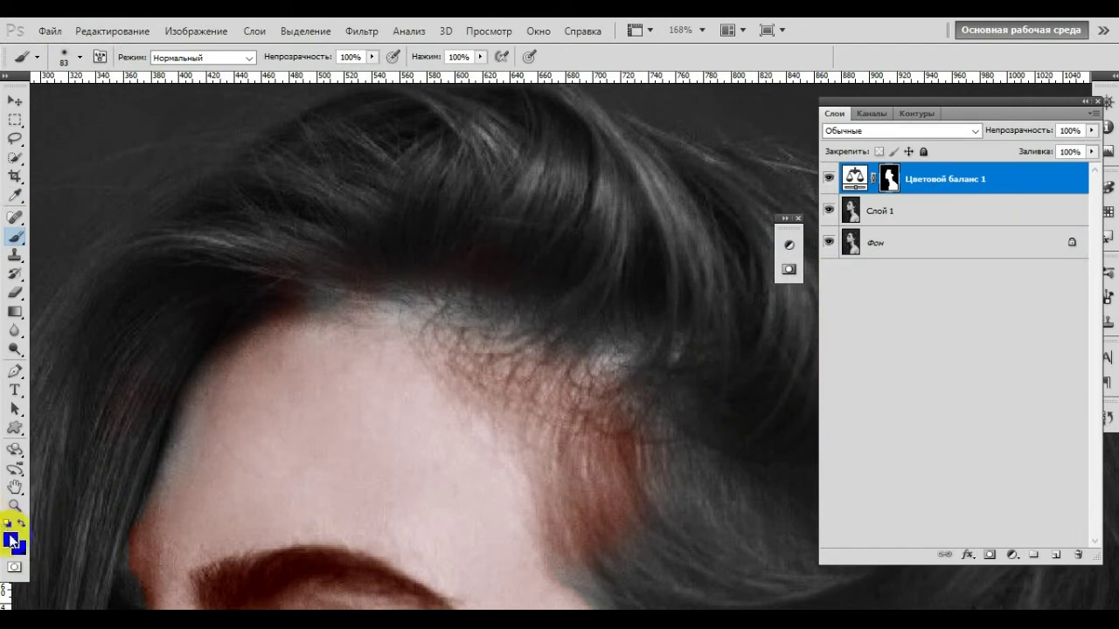
left_click(11, 538)
left_click_drag(749, 325, 635, 280)
left_click(987, 276)
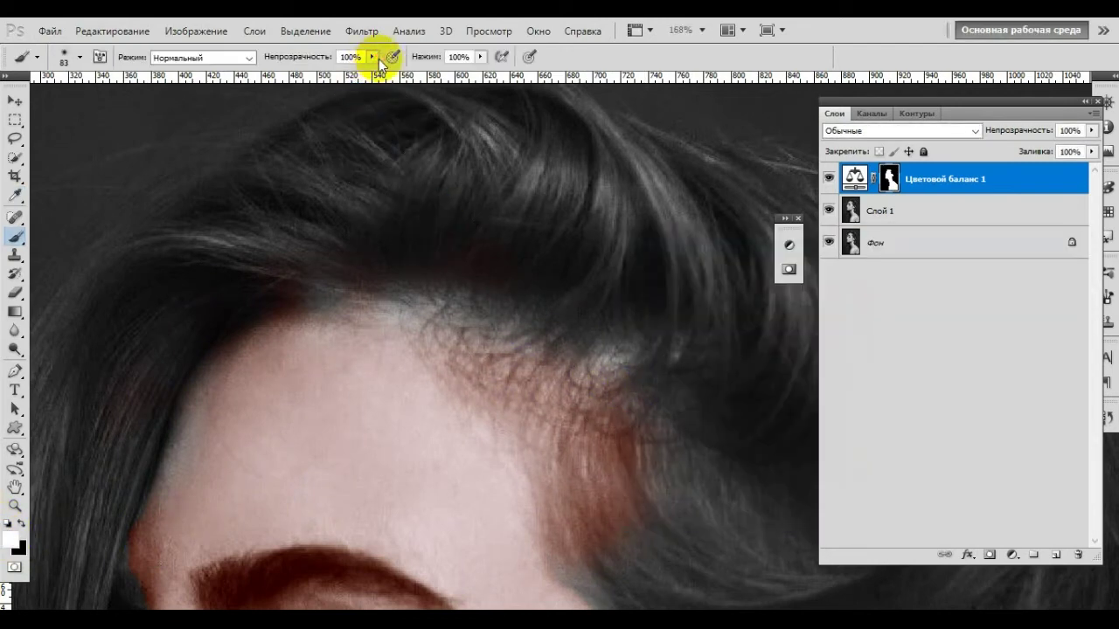
mouse_move(306, 320)
left_mouse_down()
mouse_move(592, 365)
mouse_move(483, 356)
left_mouse_up()
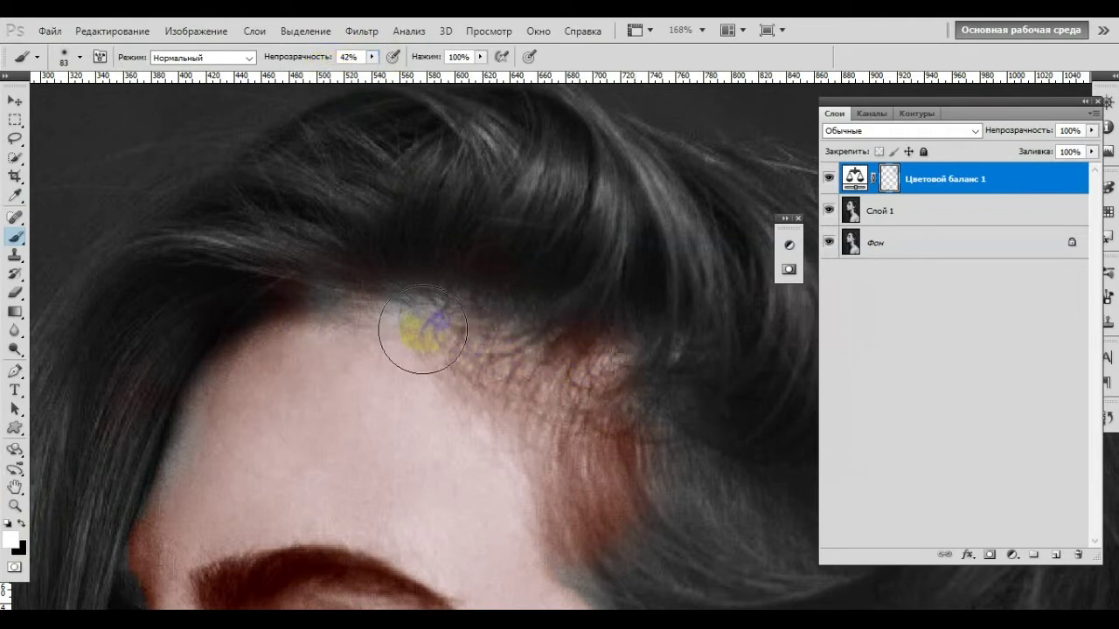
mouse_move(365, 325)
left_mouse_down()
mouse_move(243, 332)
mouse_move(147, 490)
left_mouse_up()
- Continue tinting the hair at the left temple and the right hairline
scroll(143, 516, "down", 3)
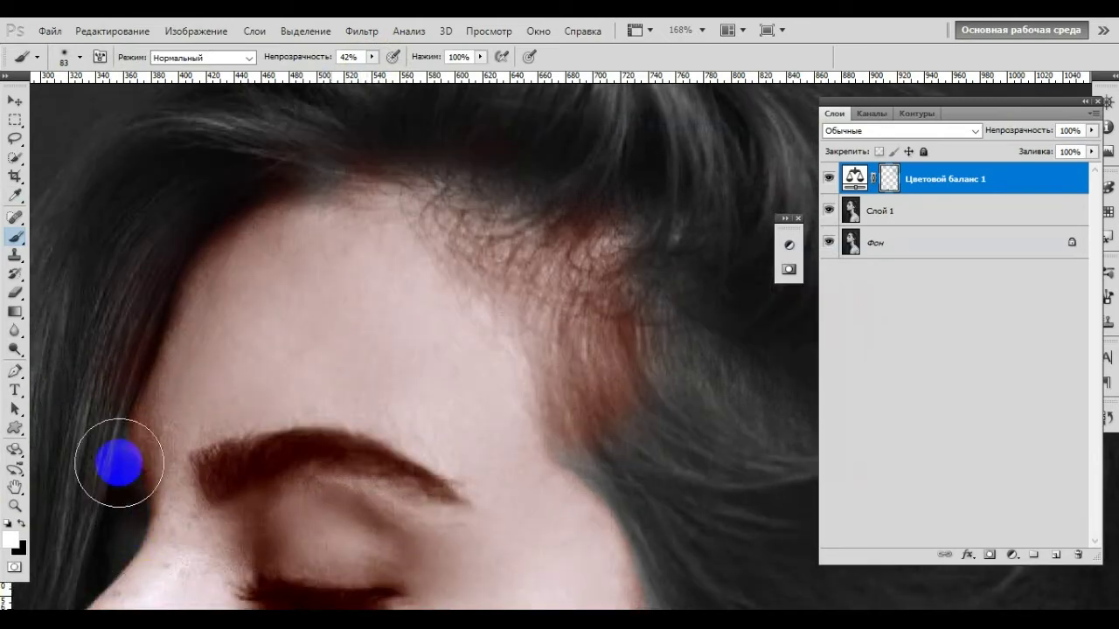
left_click_drag(127, 519, 113, 530)
scroll(187, 537, "right", 2)
mouse_move(639, 379)
left_mouse_down()
mouse_move(580, 395)
mouse_move(532, 445)
mouse_move(592, 513)
mouse_move(554, 475)
left_mouse_up()
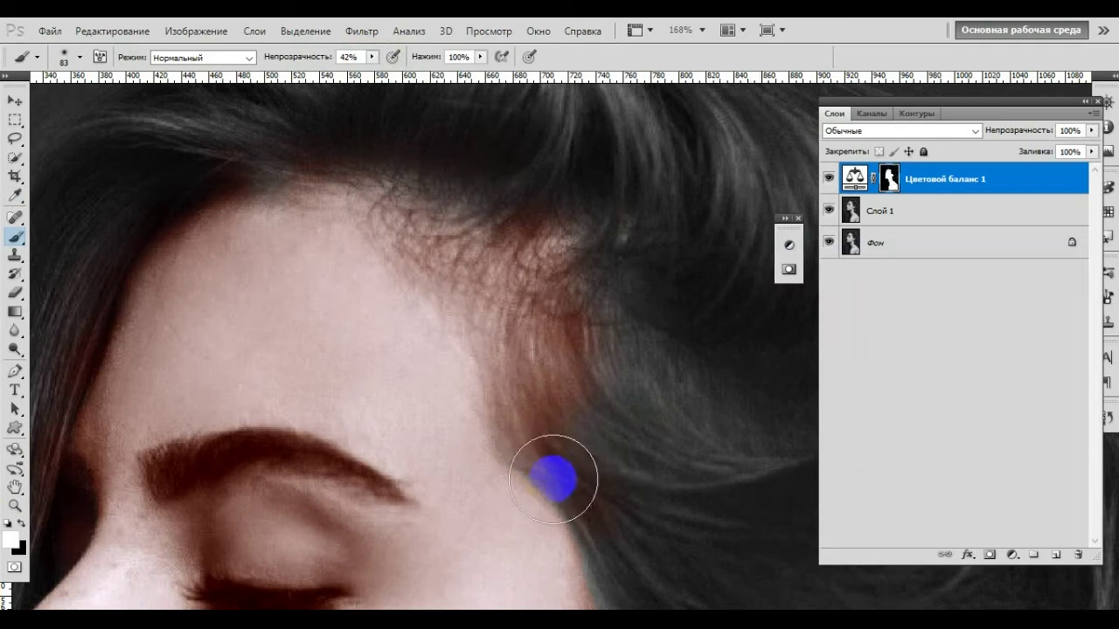
- At 19% brush opacity, paint faint tint up the right hairline and down by the ear and neck
left_click_drag(378, 75, 357, 68)
mouse_move(517, 224)
left_mouse_down()
mouse_move(588, 542)
mouse_move(577, 239)
left_mouse_up()
left_click(331, 218)
scroll(517, 367, "down", 2)
scroll(645, 440, "down", 3)
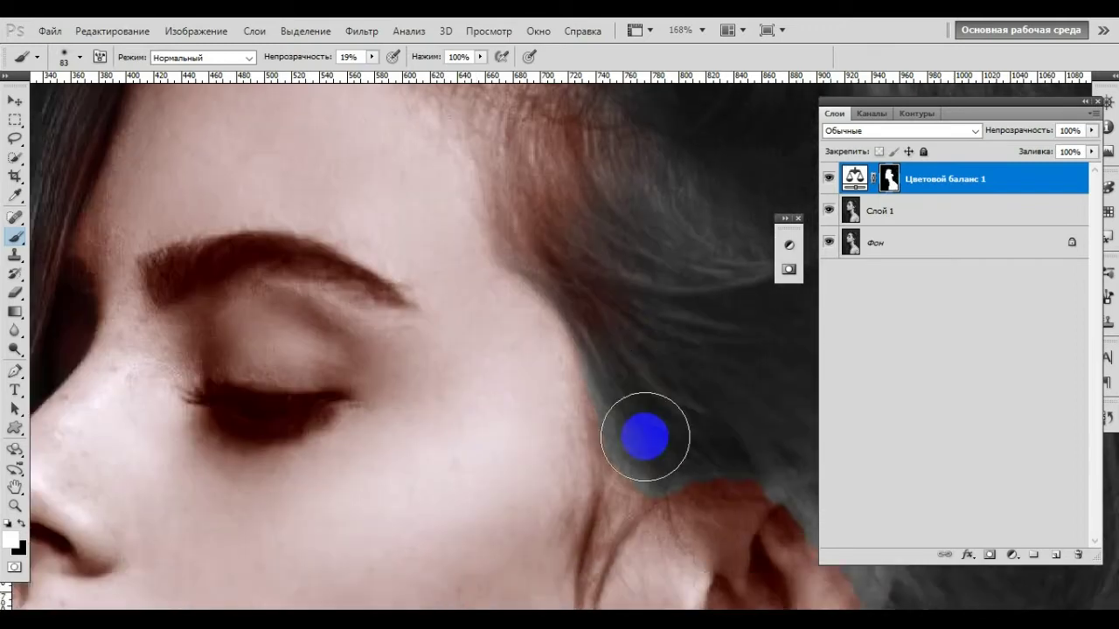
left_click_drag(594, 310, 617, 420)
mouse_move(606, 387)
left_mouse_down()
mouse_move(657, 457)
mouse_move(591, 390)
left_mouse_up()
- Raise the brush opacity to 50% and move down to the neck and shoulder hair
scroll(706, 470, "right", 3)
scroll(654, 544, "right", 3)
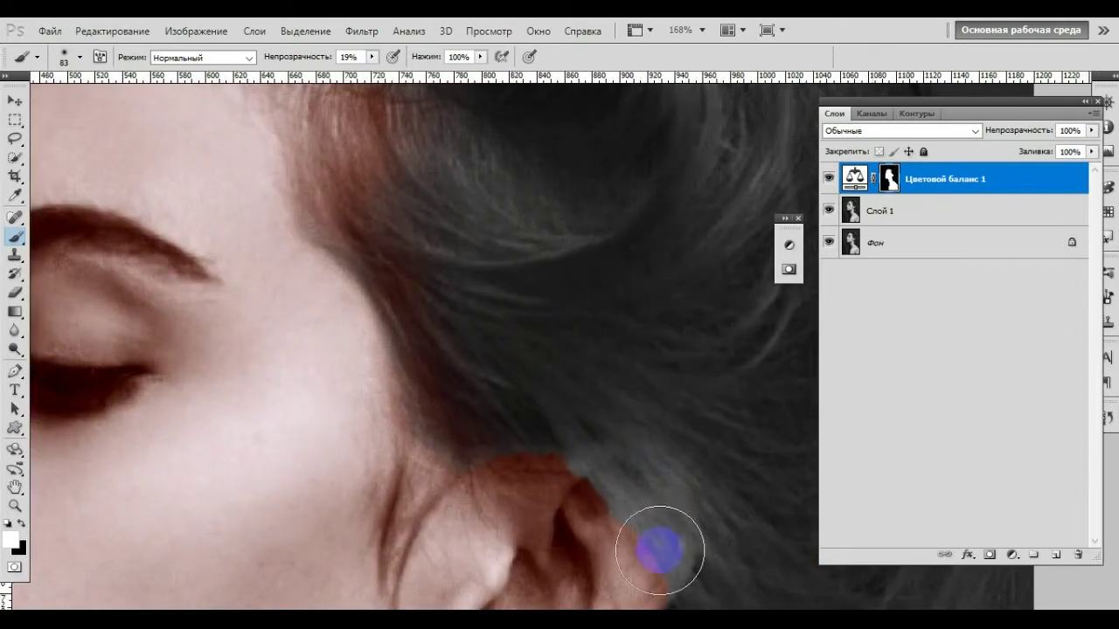
scroll(612, 512, "up", 2)
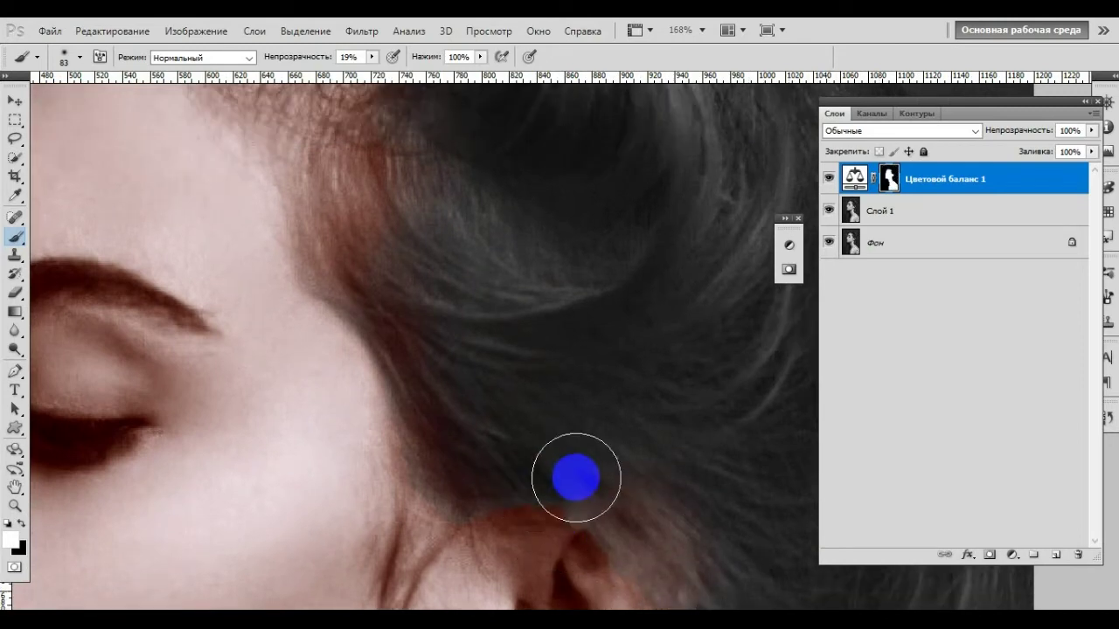
scroll(604, 545, "down", 4)
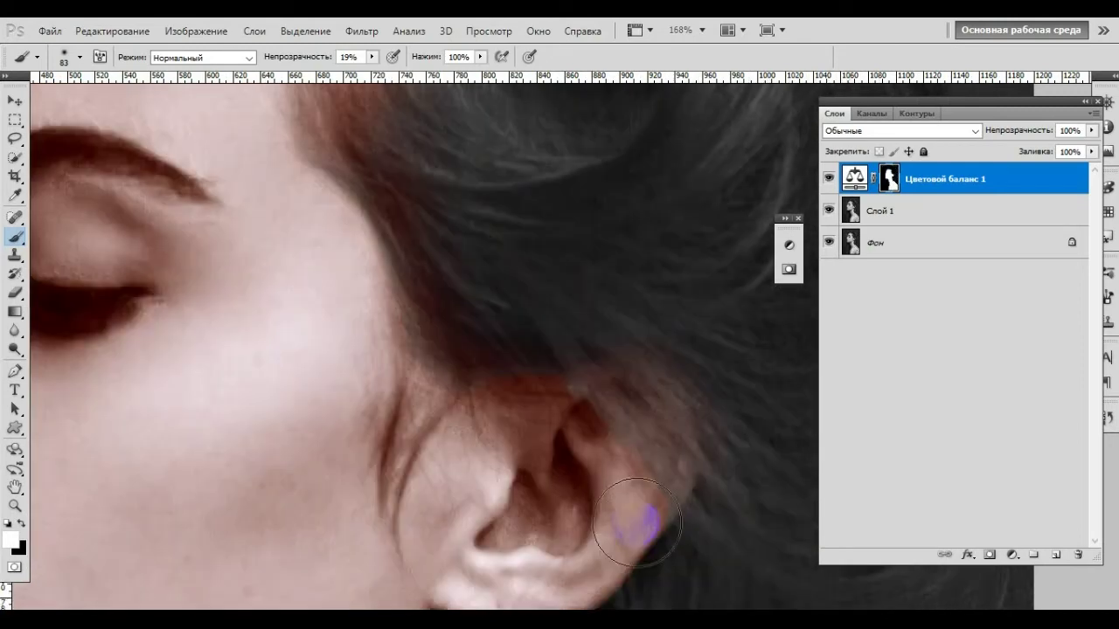
scroll(644, 519, "down", 4)
scroll(473, 543, "down", 2)
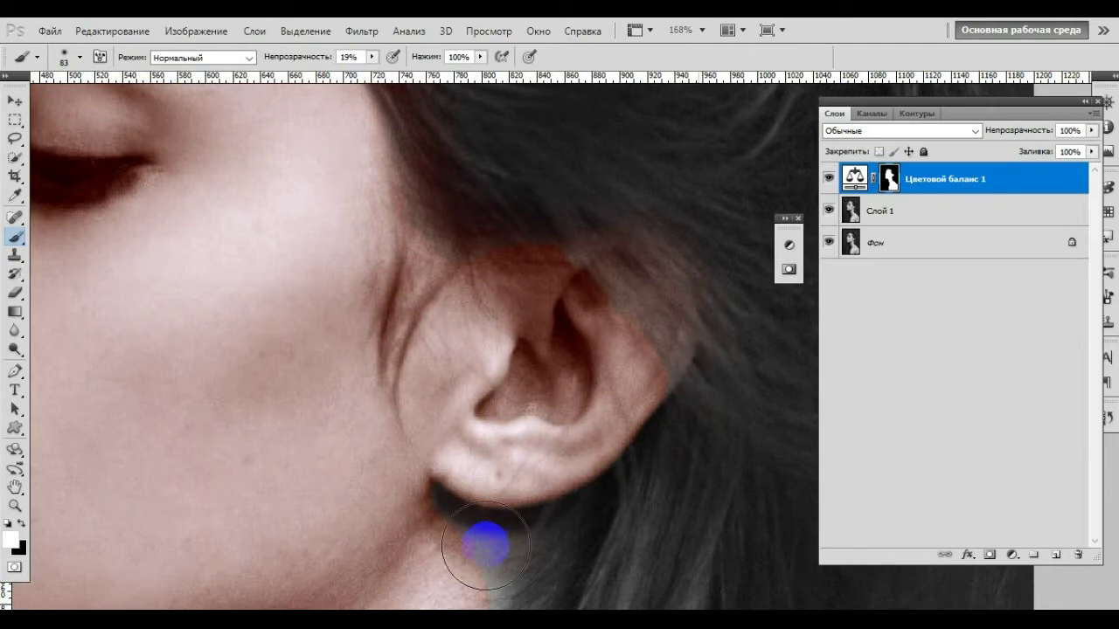
scroll(486, 545, "down", 1)
scroll(463, 498, "down", 2)
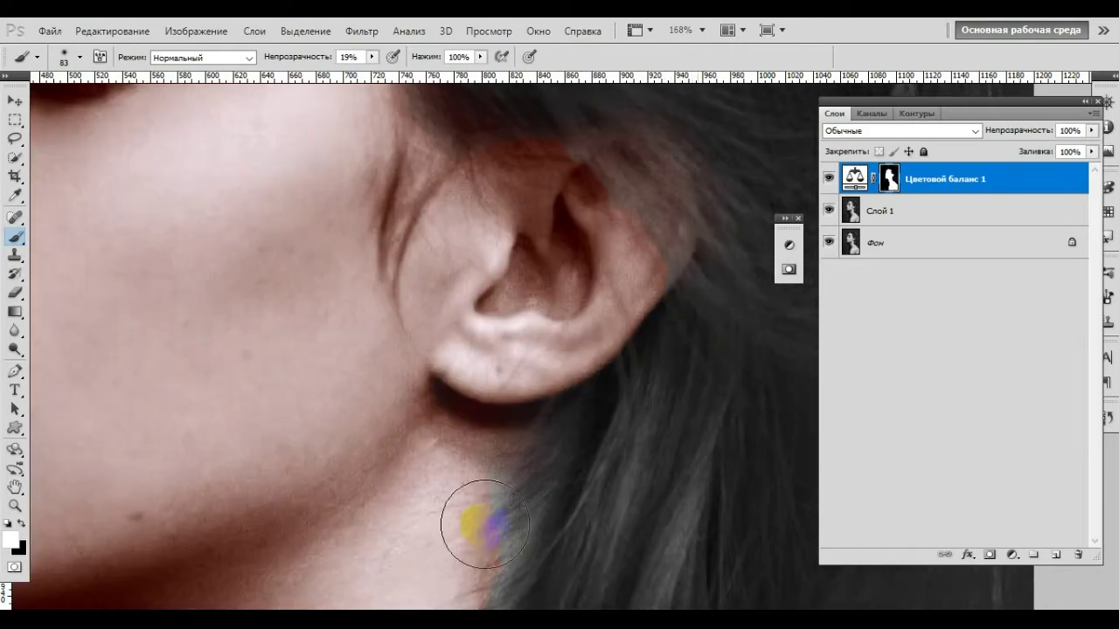
scroll(479, 520, "down", 1)
left_click(392, 140)
scroll(486, 419, "down", 2)
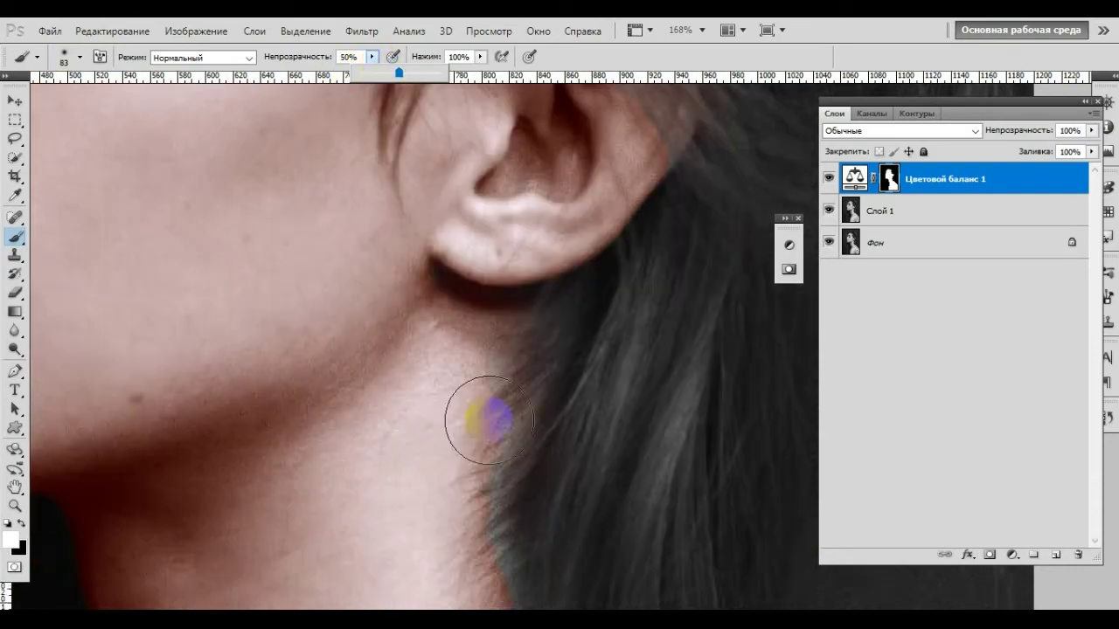
scroll(501, 400, "down", 1)
scroll(508, 490, "down", 2)
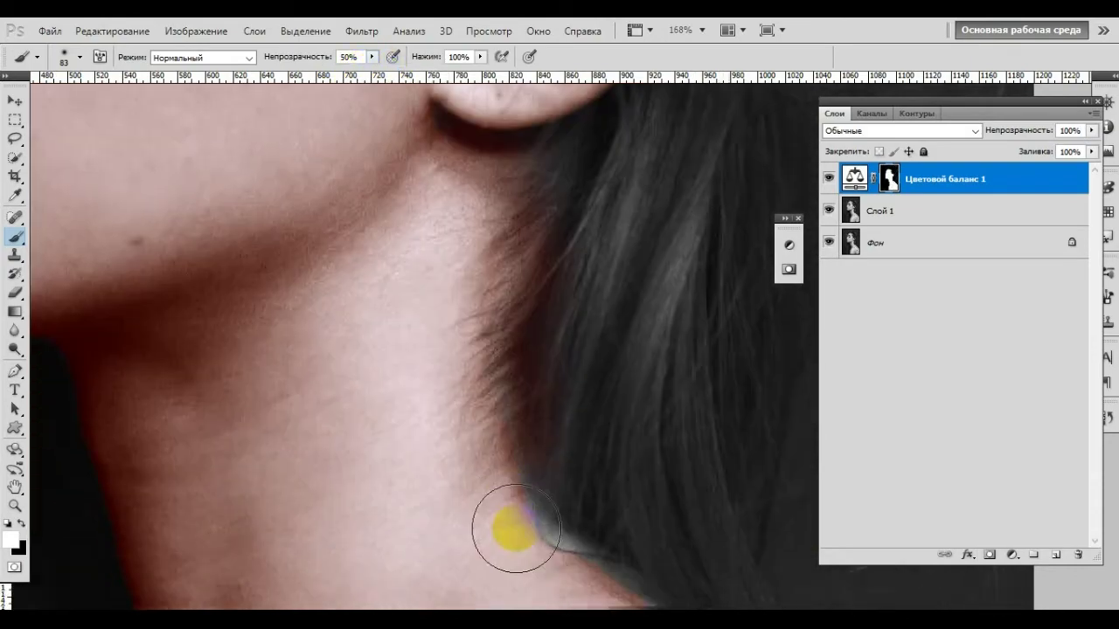
scroll(534, 523, "down", 1)
scroll(586, 525, "down", 2)
scroll(634, 494, "down", 1)
scroll(673, 476, "down", 1)
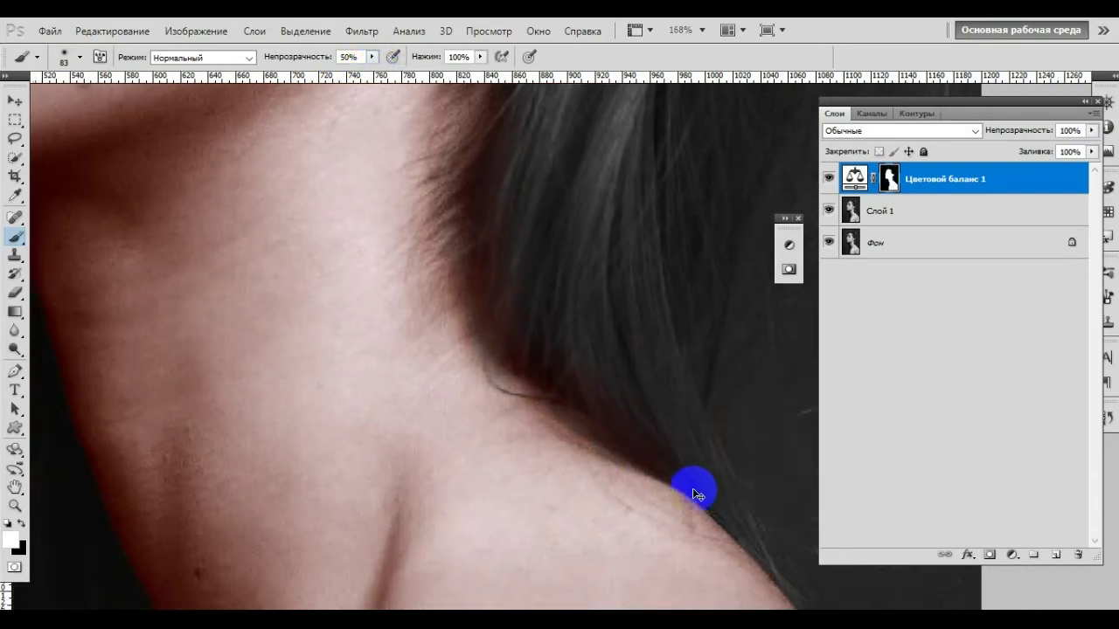
scroll(525, 525, "down", 4)
scroll(485, 524, "down", 3)
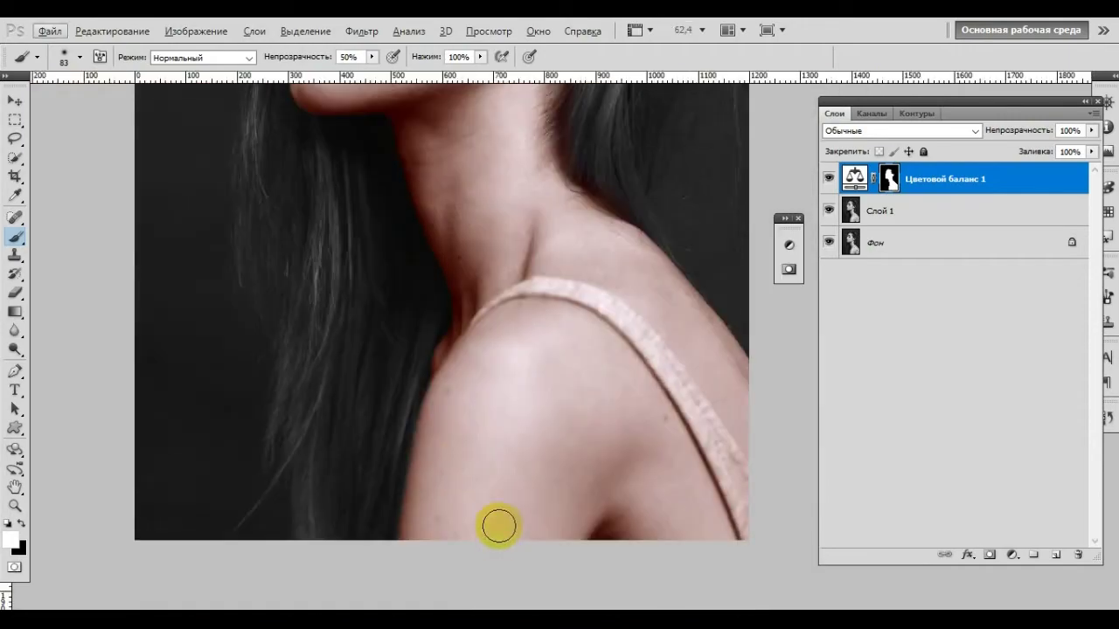
scroll(536, 375, "up", 1)
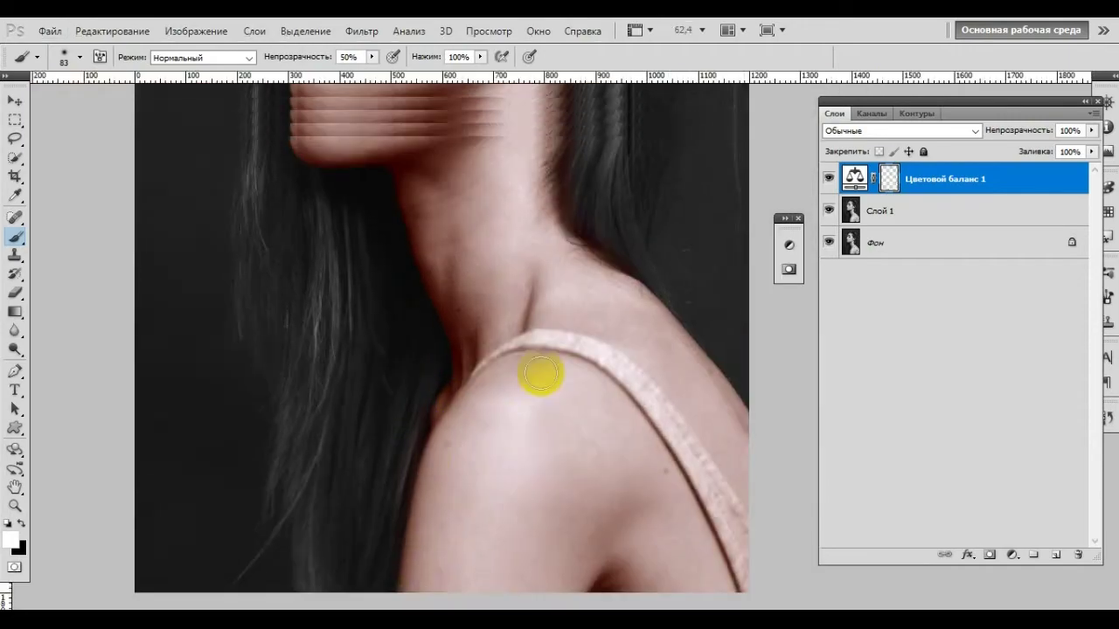
scroll(429, 295, "up", 5)
scroll(320, 232, "up", 3)
scroll(479, 289, "up", 3)
scroll(507, 306, "right", 2)
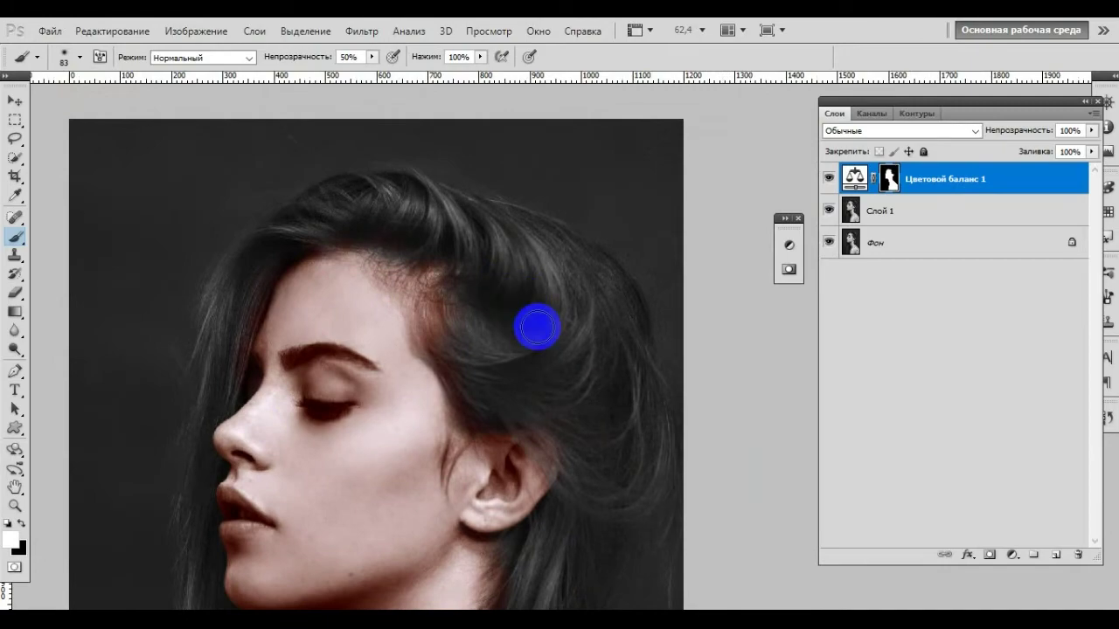
scroll(535, 350, "down", 1)
scroll(551, 402, "up", 1)
scroll(559, 455, "up", 2)
scroll(490, 525, "down", 2)
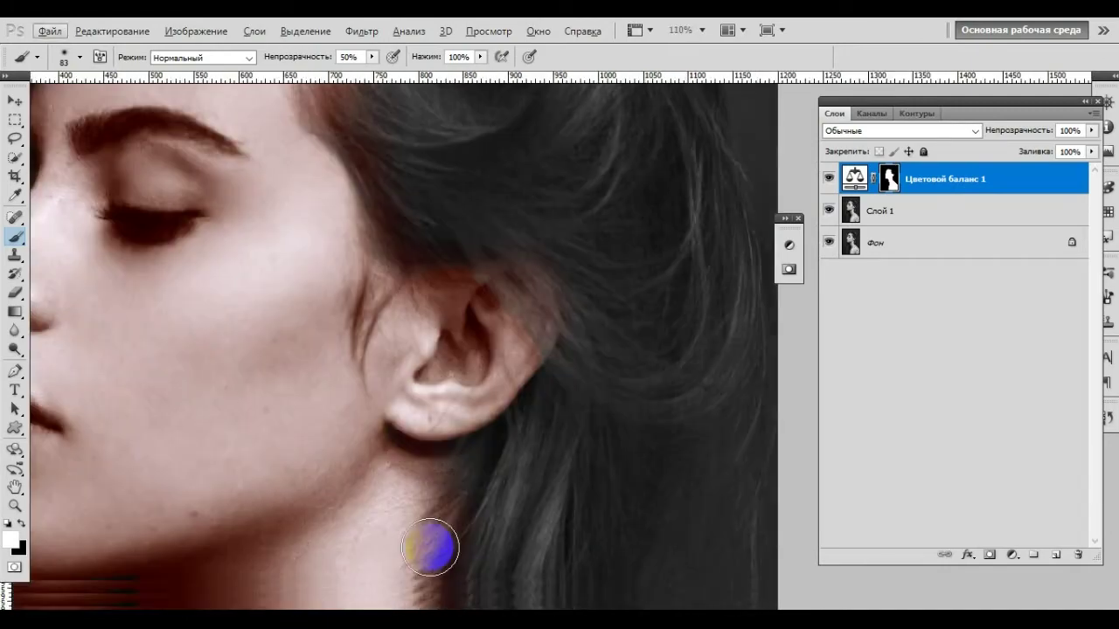
scroll(450, 368, "up", 1)
scroll(385, 245, "up", 4)
scroll(314, 210, "up", 1)
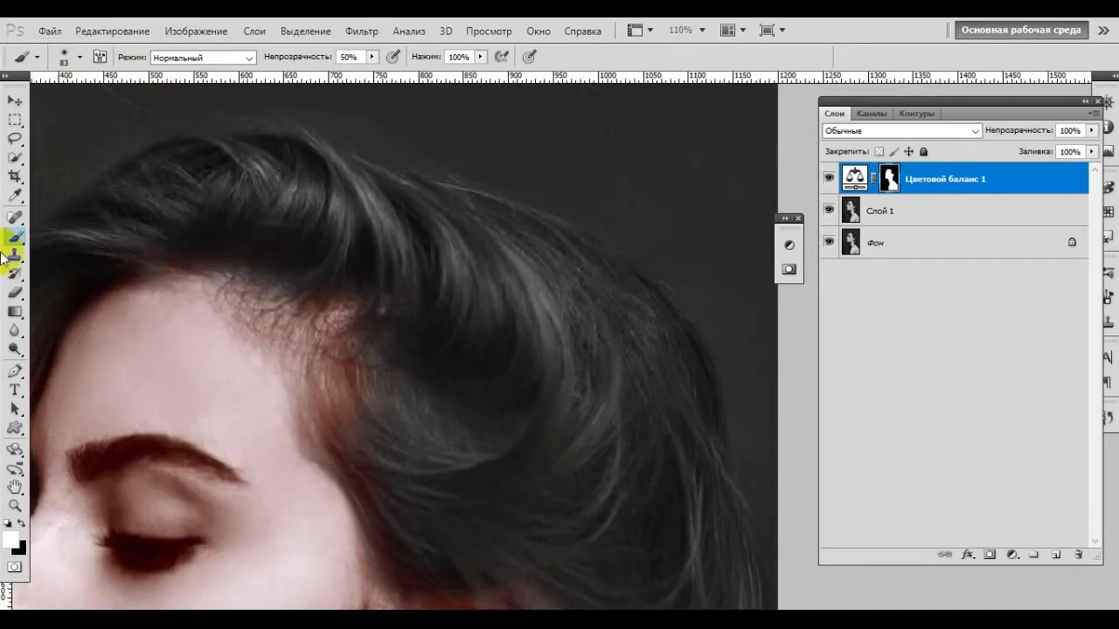
left_click(11, 538)
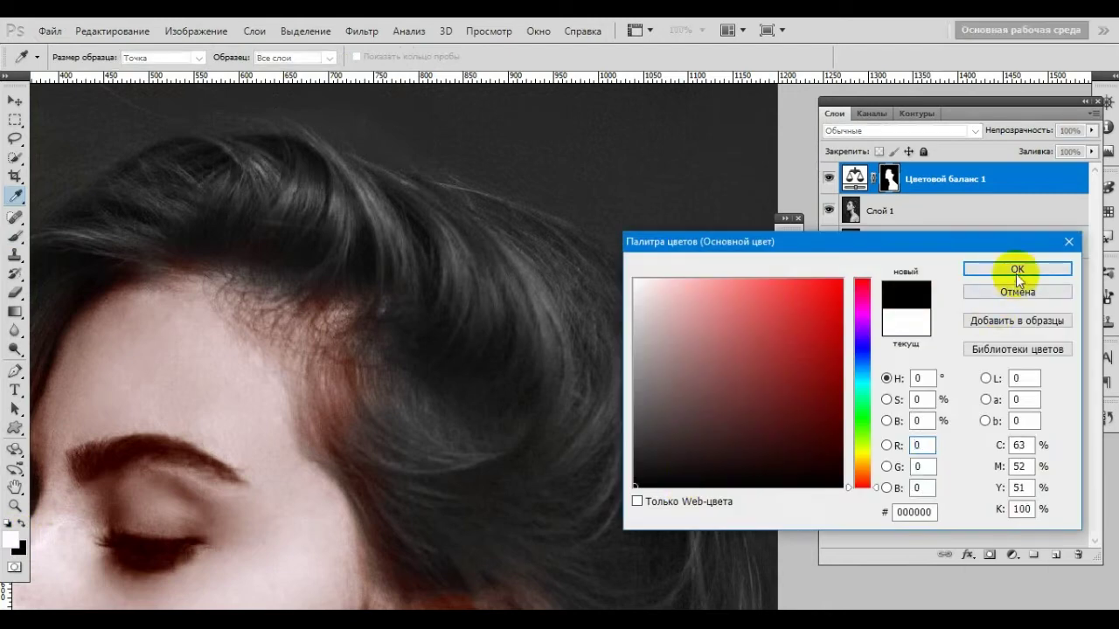
- With black at 9% brush opacity, lightly mask the tint along the hairline
left_click(1016, 269)
left_click_drag(356, 77, 346, 77)
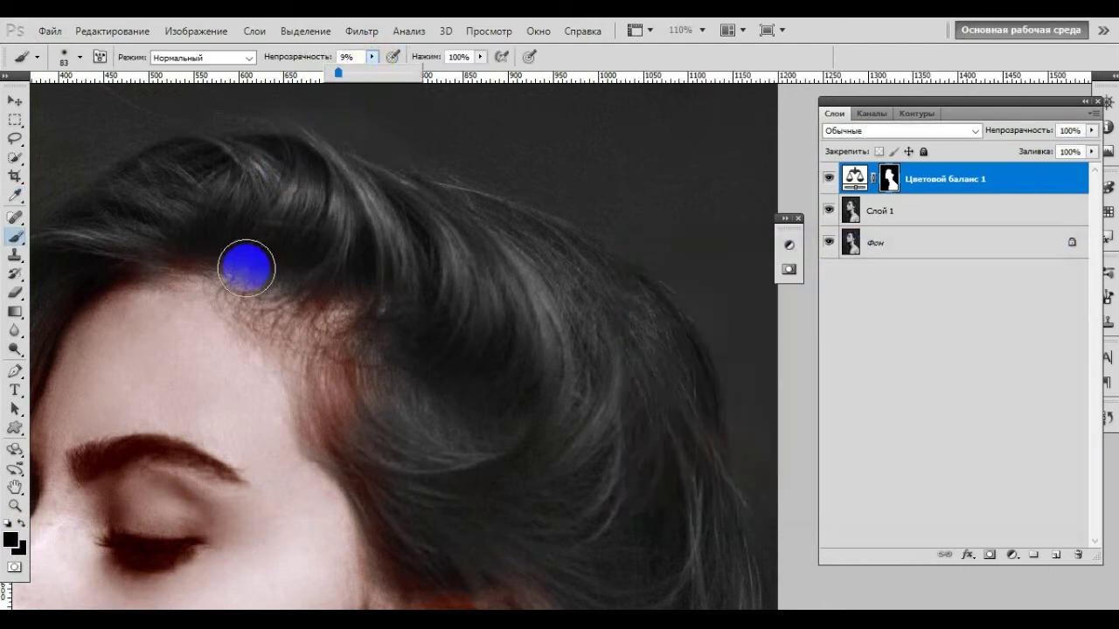
left_click_drag(379, 356, 434, 556)
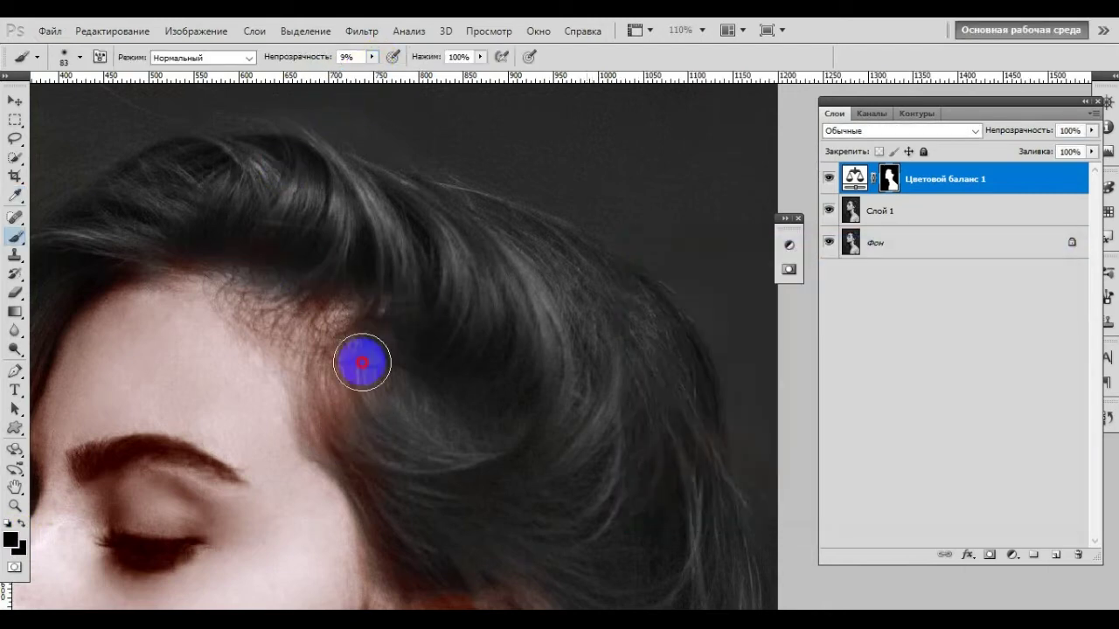
scroll(472, 550, "down", 2)
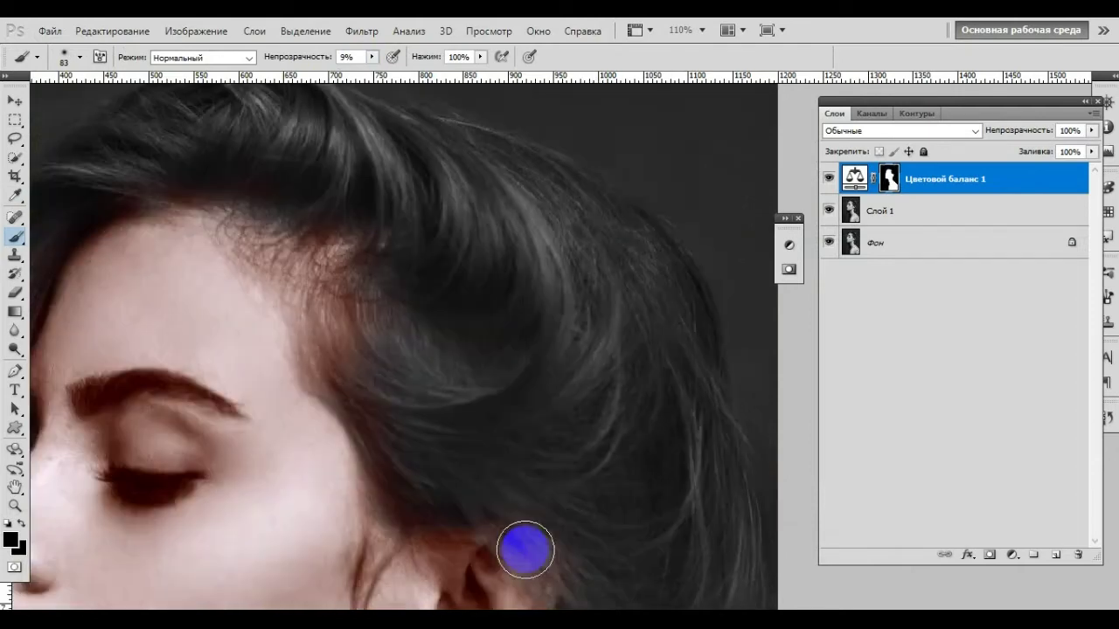
scroll(522, 545, "down", 2)
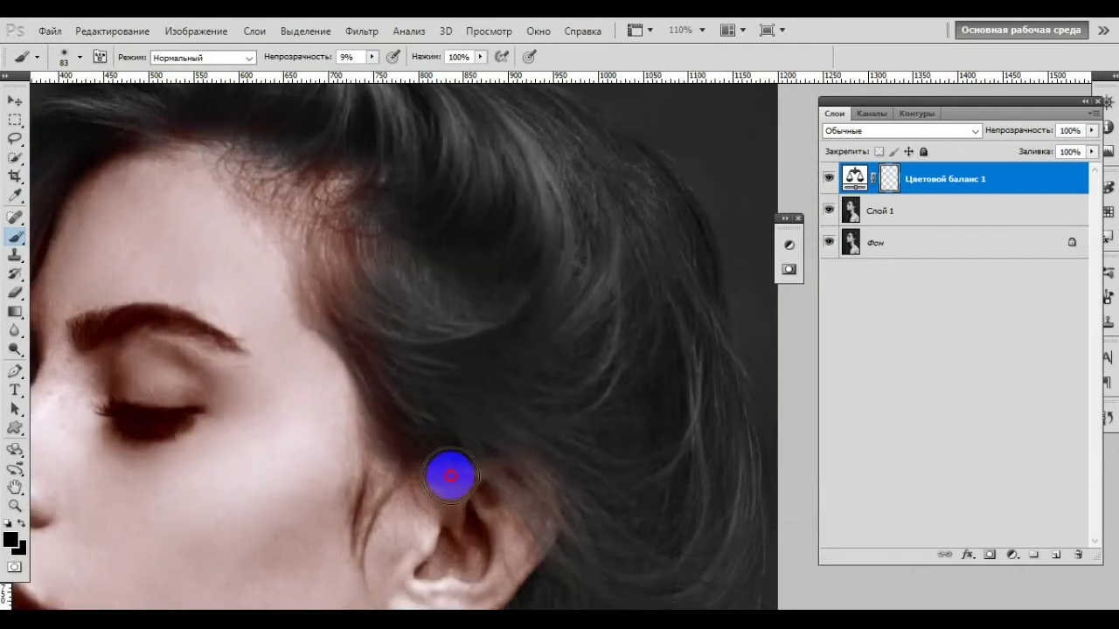
scroll(629, 547, "down", 2)
- Faintly mask the warm tint near the ear and on the hair beside the neck
left_click_drag(558, 505, 553, 526)
scroll(552, 542, "down", 2)
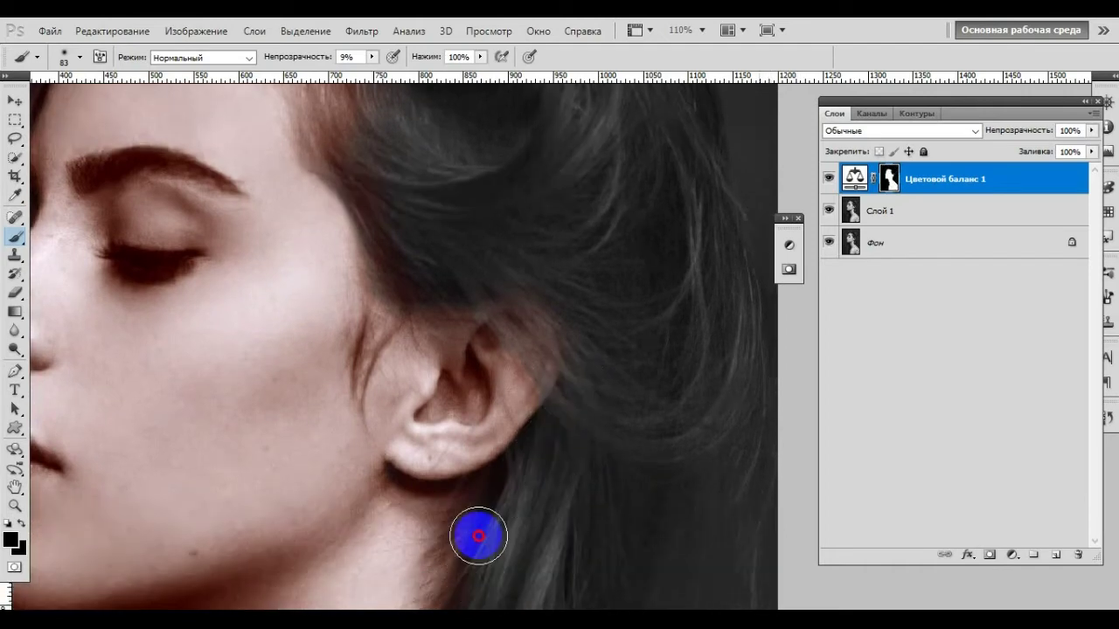
scroll(480, 547, "down", 1)
scroll(494, 524, "down", 1)
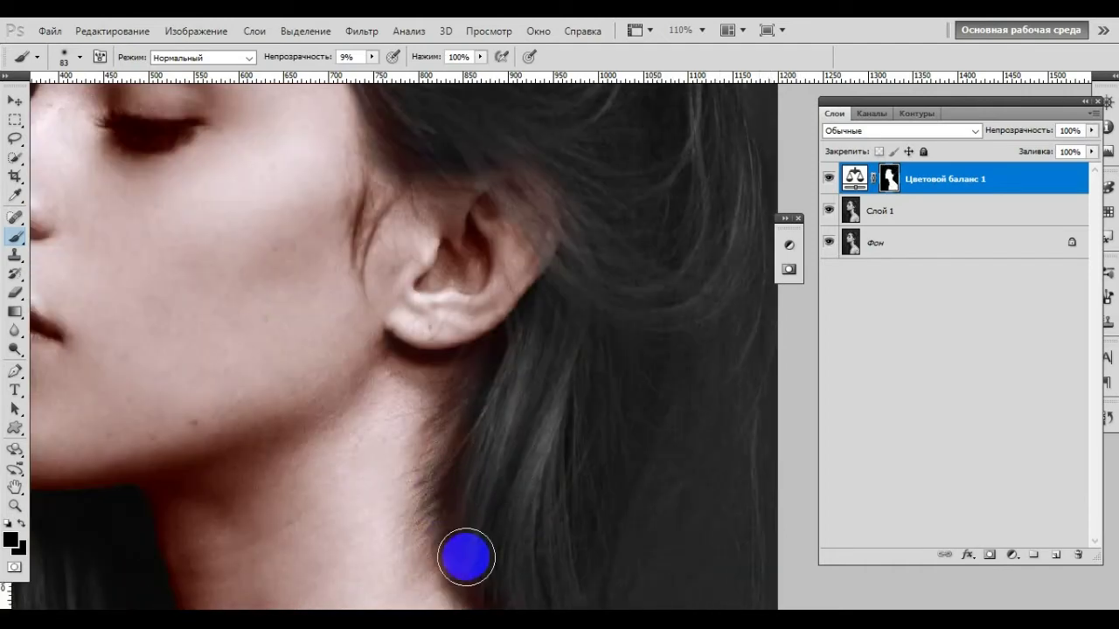
scroll(480, 533, "down", 2)
mouse_move(560, 512)
left_mouse_down()
mouse_move(505, 475)
mouse_move(554, 525)
mouse_move(511, 496)
left_mouse_up()
- Mask the warm tint off the left hair edge running down the neck
scroll(577, 532, "down", 2)
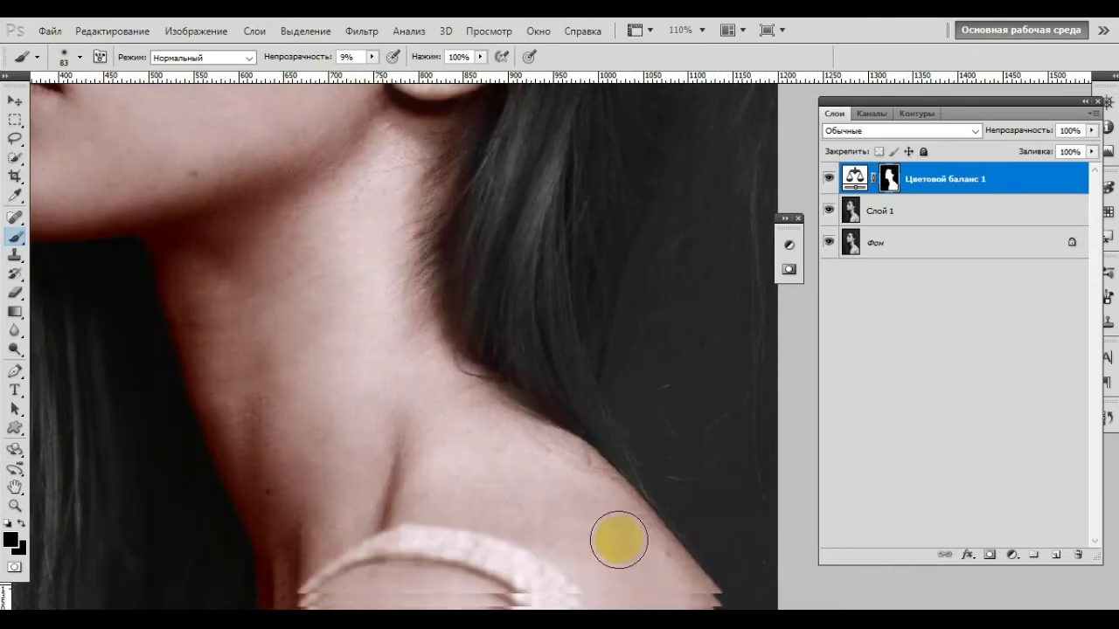
scroll(656, 529, "down", 2)
scroll(273, 454, "up", 1)
scroll(272, 472, "up", 1)
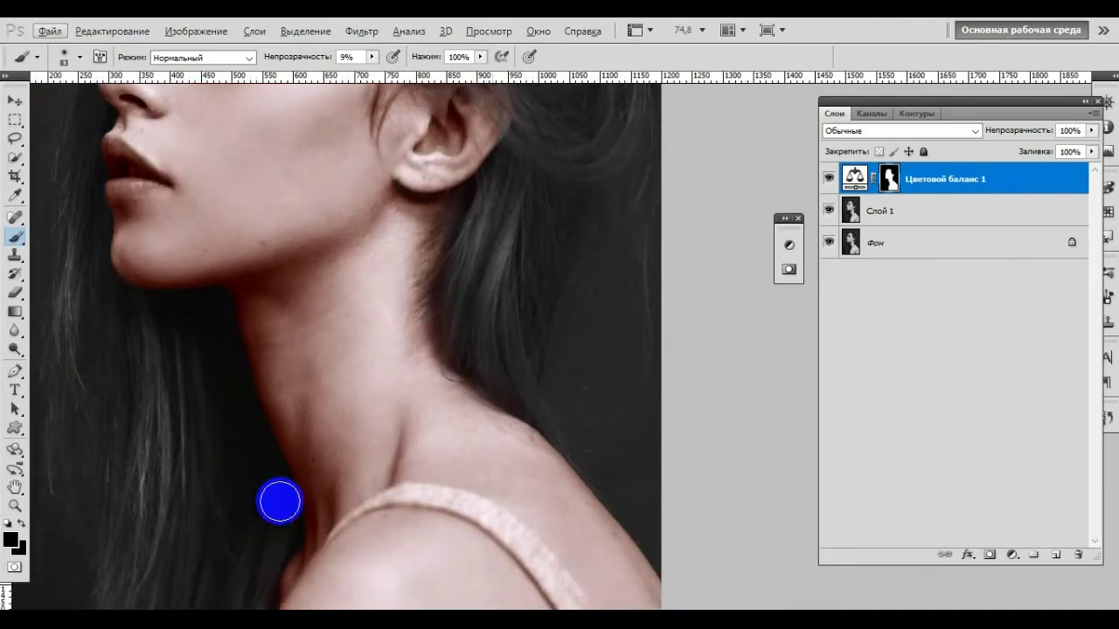
scroll(267, 501, "down", 2)
scroll(254, 472, "down", 1)
left_click(252, 447)
mouse_move(239, 461)
left_mouse_down()
mouse_move(207, 544)
mouse_move(216, 576)
mouse_move(234, 496)
left_mouse_up()
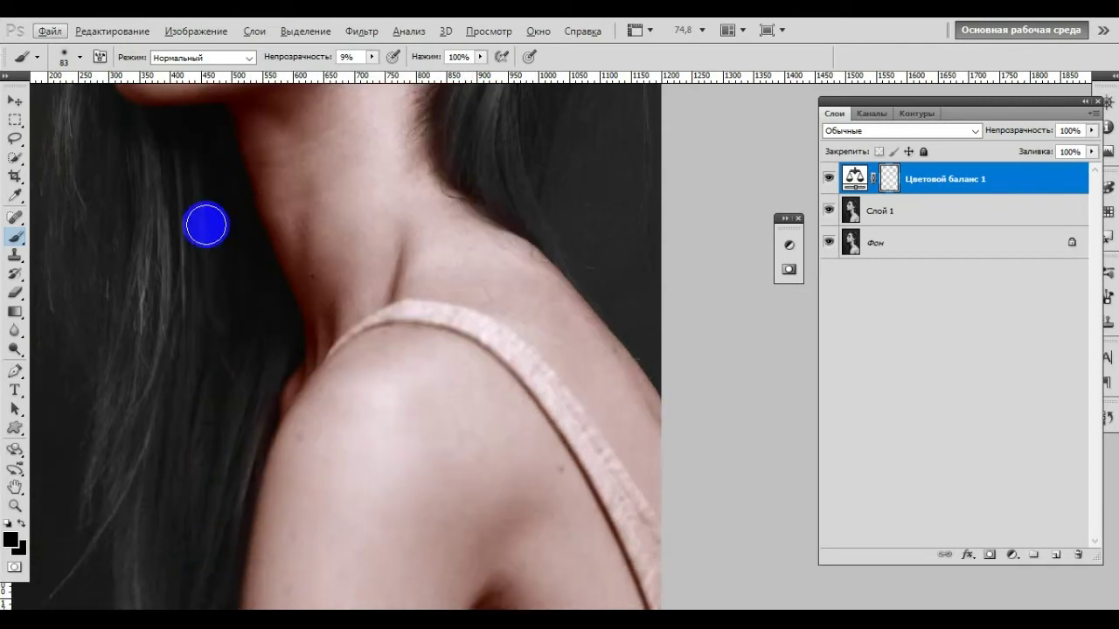
scroll(175, 212, "up", 5)
scroll(150, 219, "up", 2)
scroll(162, 201, "up", 3)
scroll(162, 201, "up", 5)
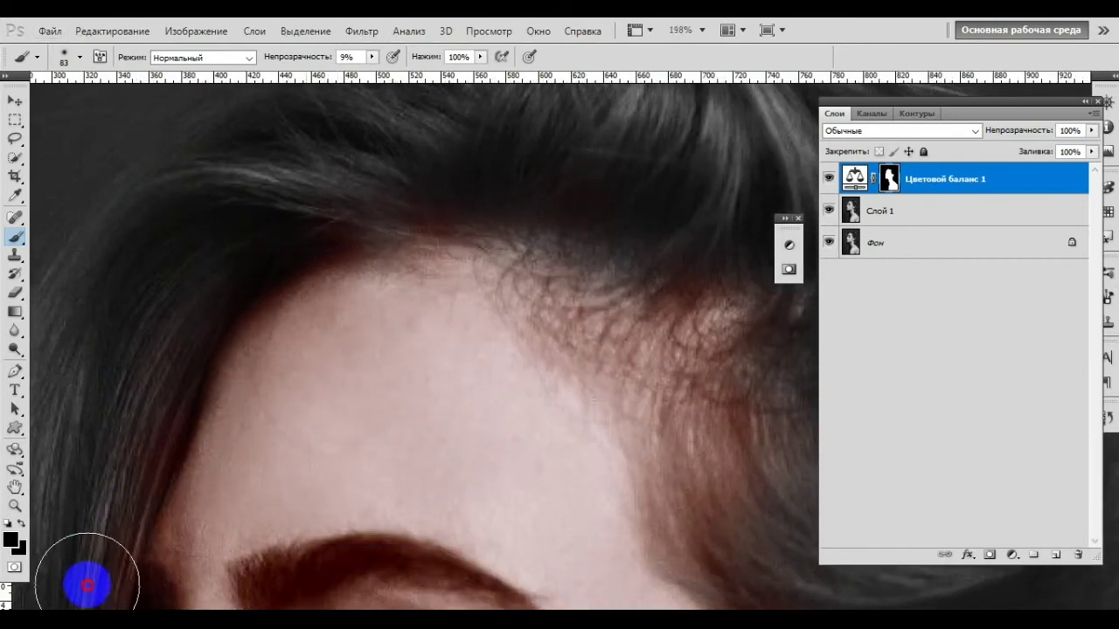
- Paint the mask to remove the warm tint from the hair at the left and above the forehead
scroll(92, 568, "down", 2)
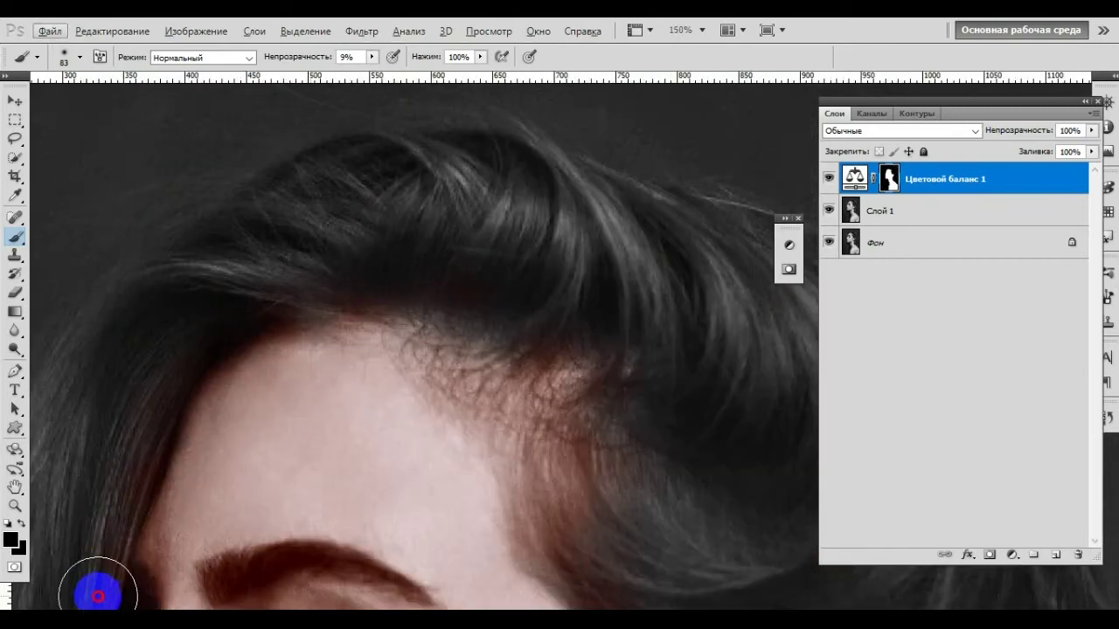
left_click_drag(100, 571, 100, 487)
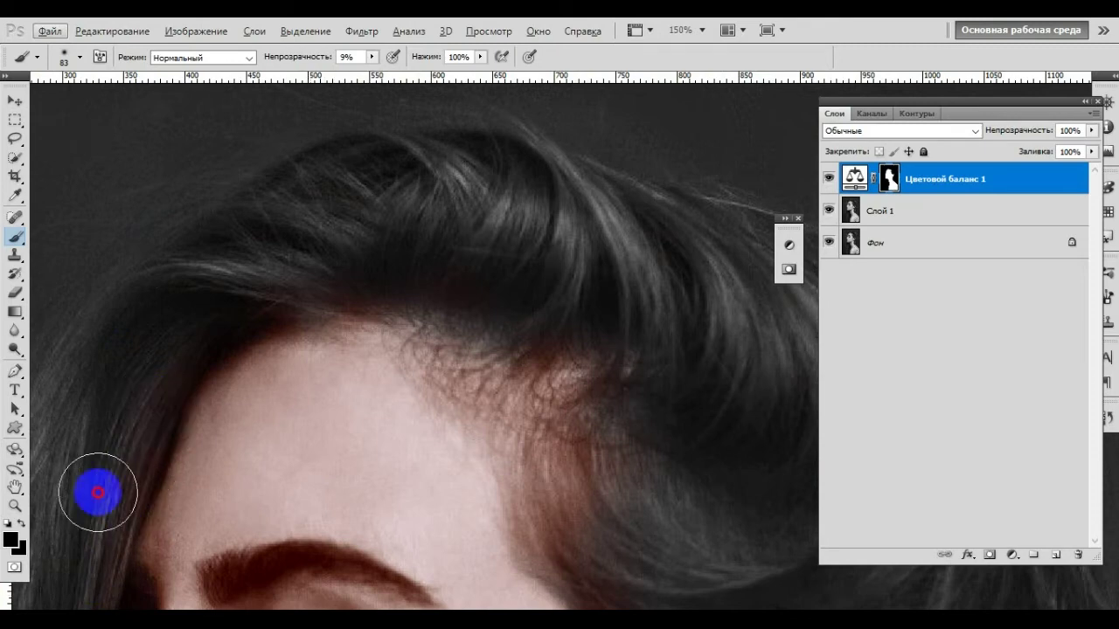
mouse_move(616, 246)
left_mouse_down()
mouse_move(97, 367)
mouse_move(138, 429)
mouse_move(110, 512)
mouse_move(130, 457)
left_mouse_up()
scroll(320, 407, "down", 3)
scroll(380, 463, "down", 3)
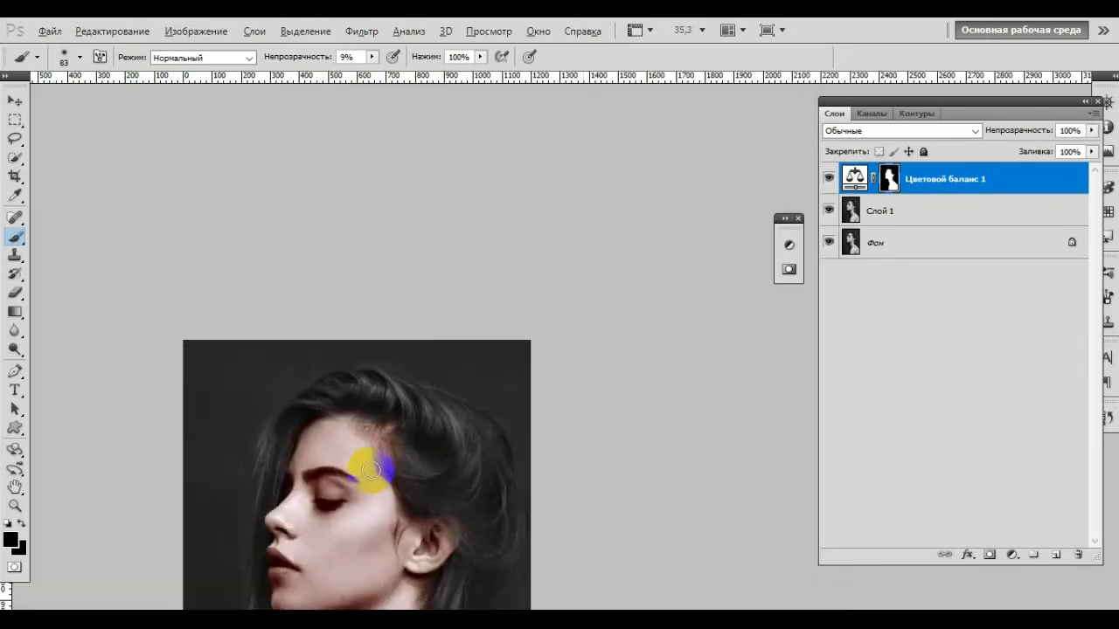
scroll(384, 479, "down", 2)
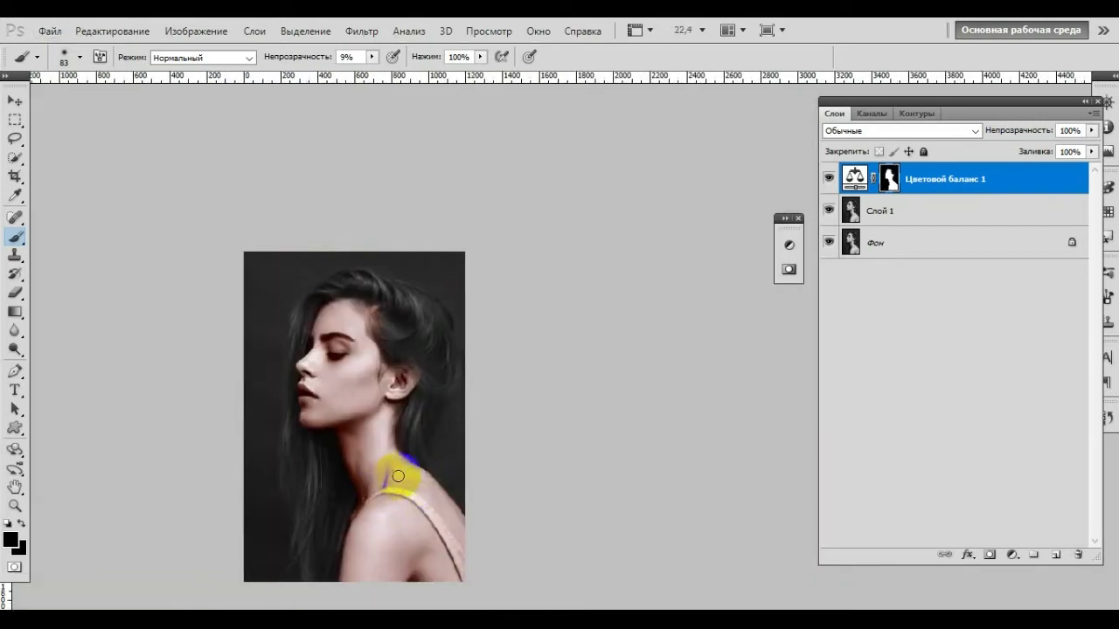
scroll(408, 317, "up", 2)
scroll(102, 397, "up", 2)
- Switch the foreground colour to white and restore the warm tint along the hairline
left_click(10, 538)
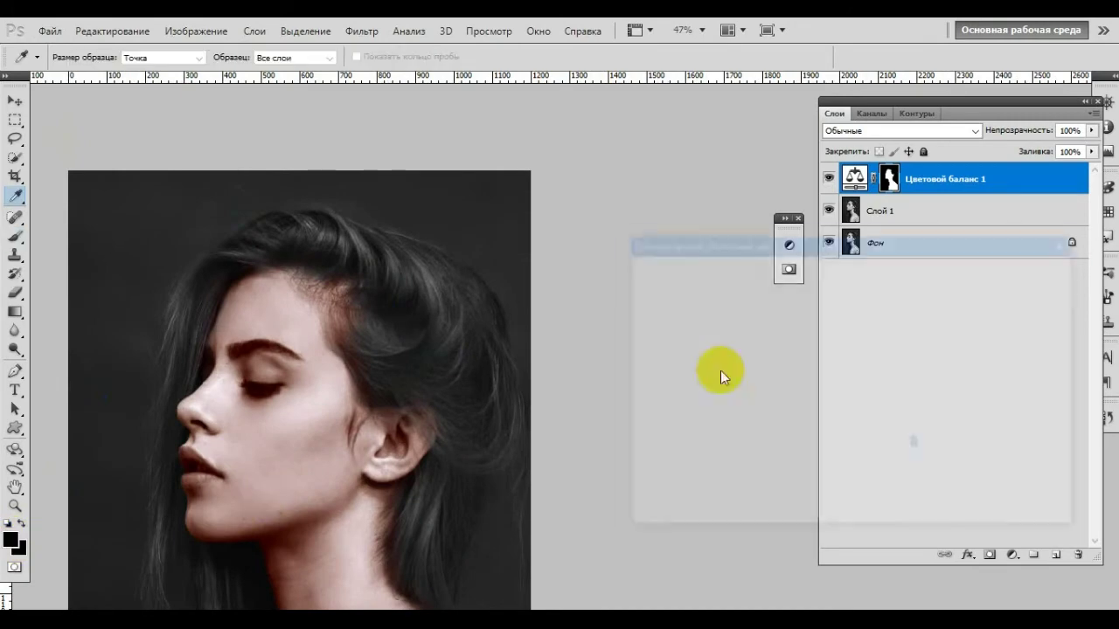
left_click(1017, 273)
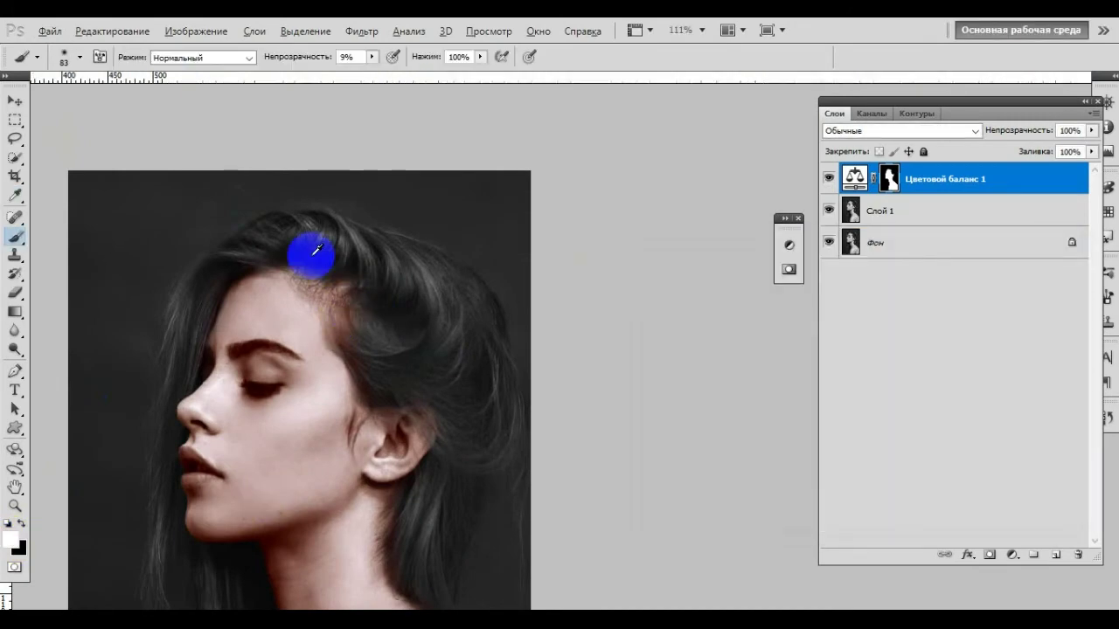
scroll(307, 249, "up", 4)
scroll(307, 242, "up", 4)
mouse_move(249, 251)
left_mouse_down()
mouse_move(237, 225)
mouse_move(207, 207)
mouse_move(468, 304)
mouse_move(187, 207)
mouse_move(287, 263)
left_mouse_up()
scroll(524, 482, "down", 2)
scroll(533, 492, "down", 1)
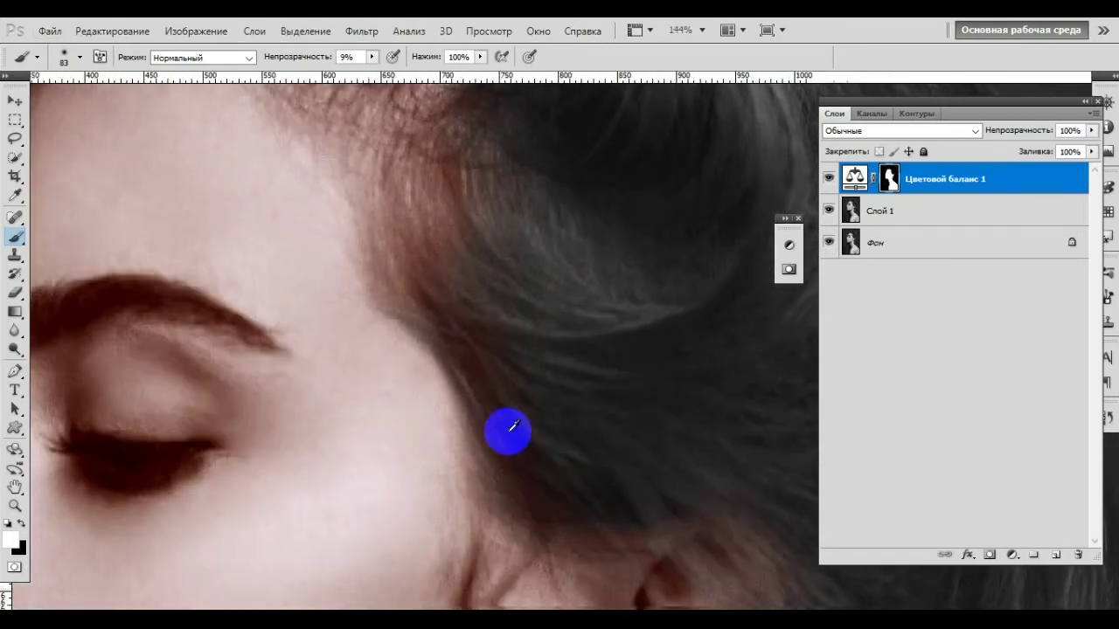
scroll(507, 432, "down", 1)
mouse_move(466, 362)
left_mouse_down()
mouse_move(524, 425)
mouse_move(519, 474)
mouse_move(475, 407)
left_mouse_up()
- Touch up the warm tint beside the ear, then make Слой 1 the working layer
scroll(546, 531, "down", 2)
scroll(546, 532, "down", 3)
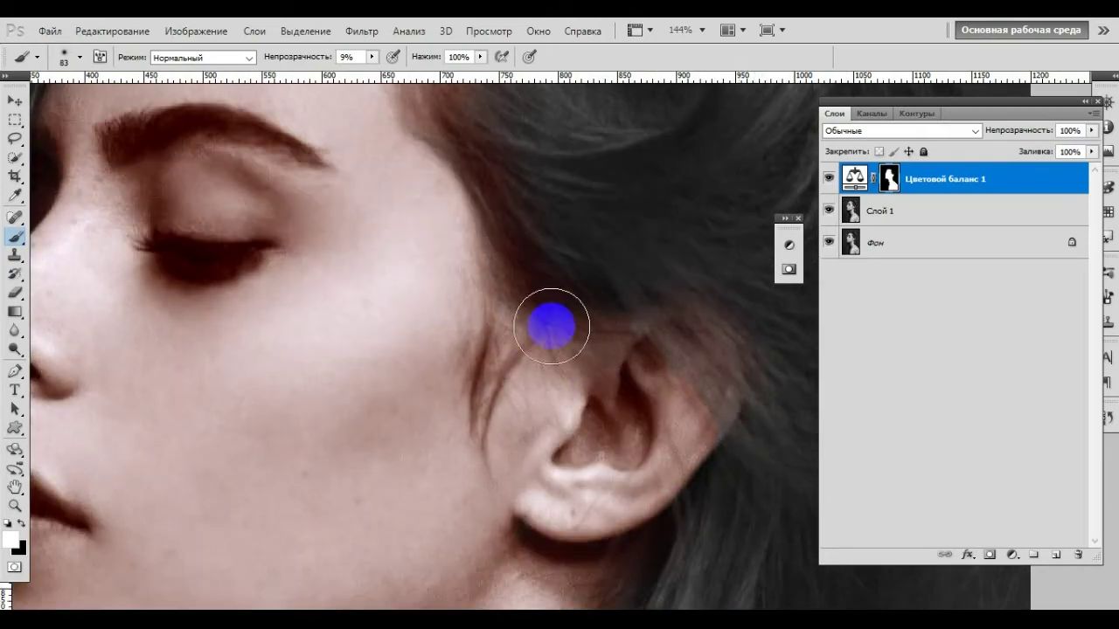
scroll(589, 428, "down", 2)
scroll(588, 428, "down", 4)
scroll(552, 485, "down", 1)
scroll(554, 487, "down", 2)
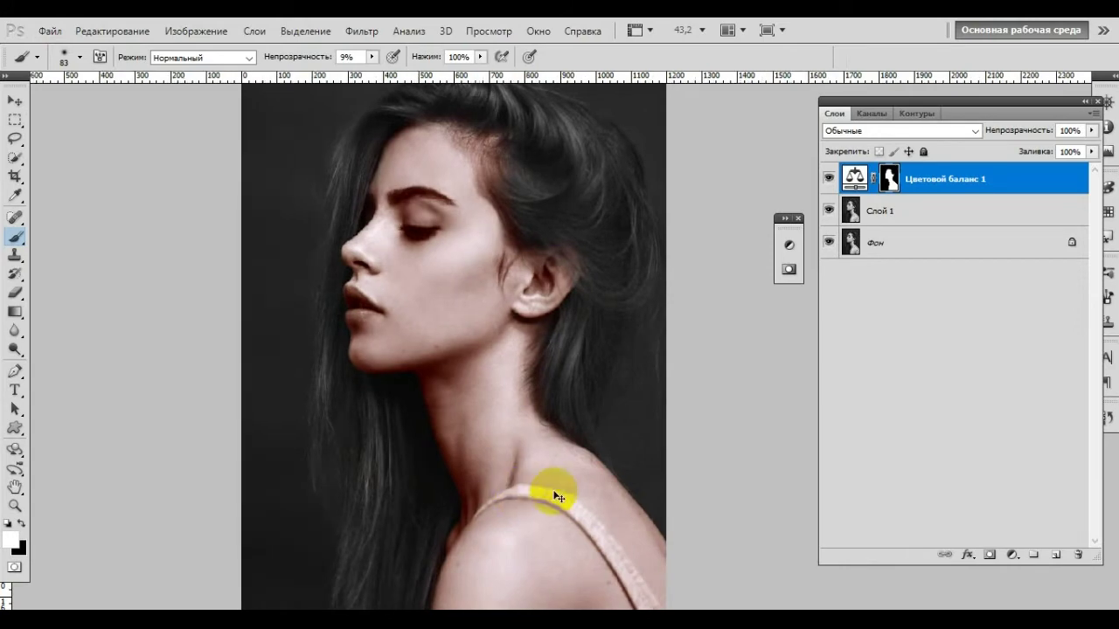
scroll(554, 498, "down", 2)
left_click(569, 340)
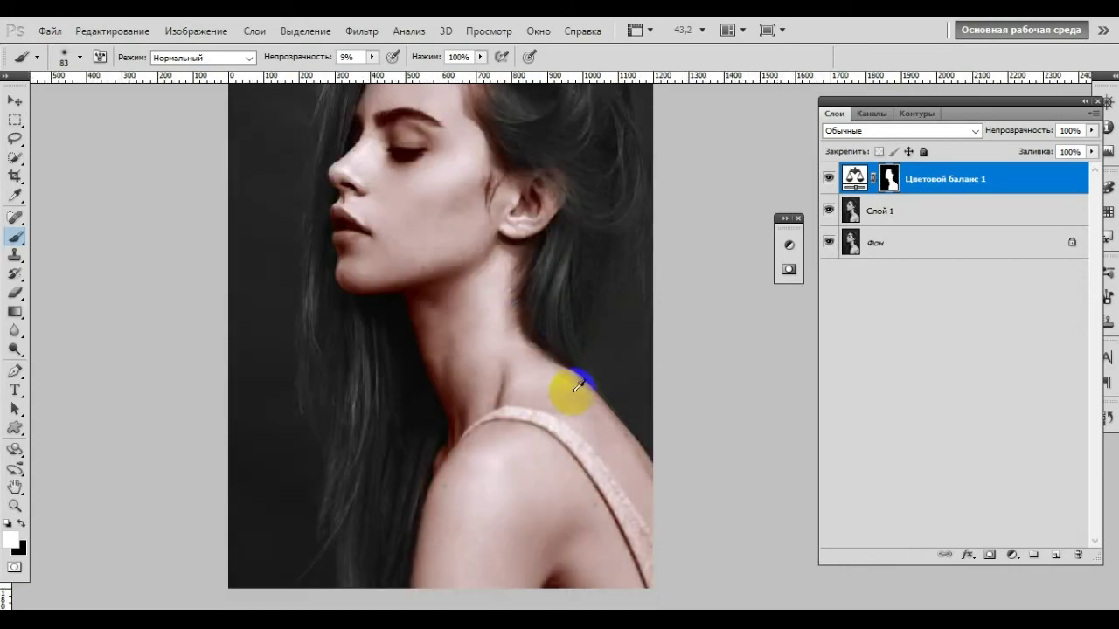
scroll(499, 324, "up", 1)
scroll(512, 324, "down", 3)
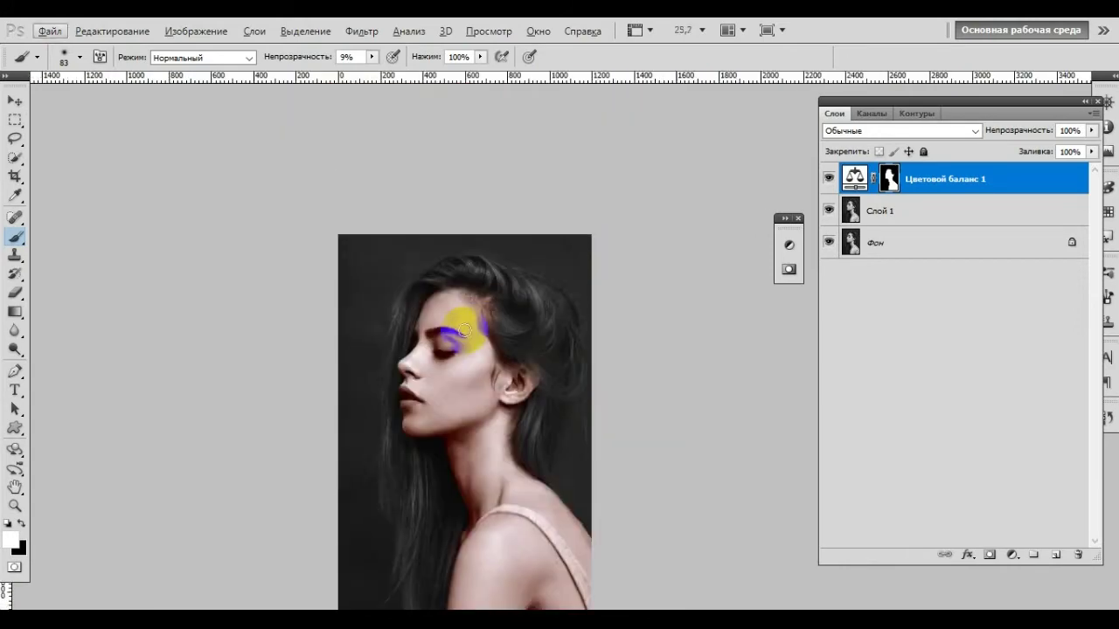
scroll(499, 337, "down", 2)
scroll(438, 306, "up", 2)
scroll(432, 298, "up", 2)
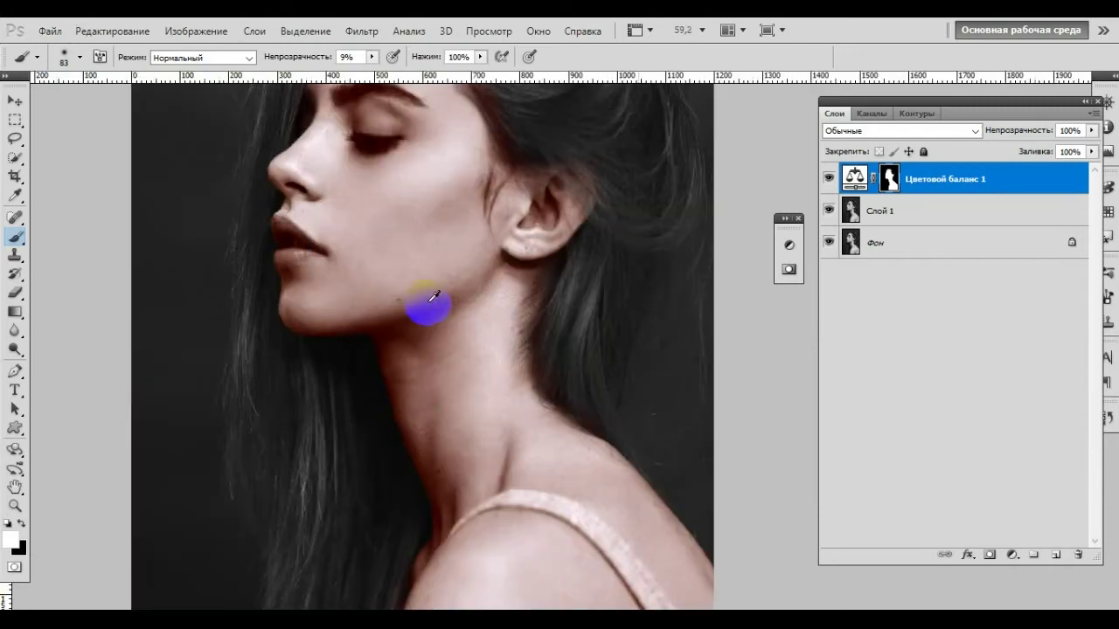
left_click(931, 214)
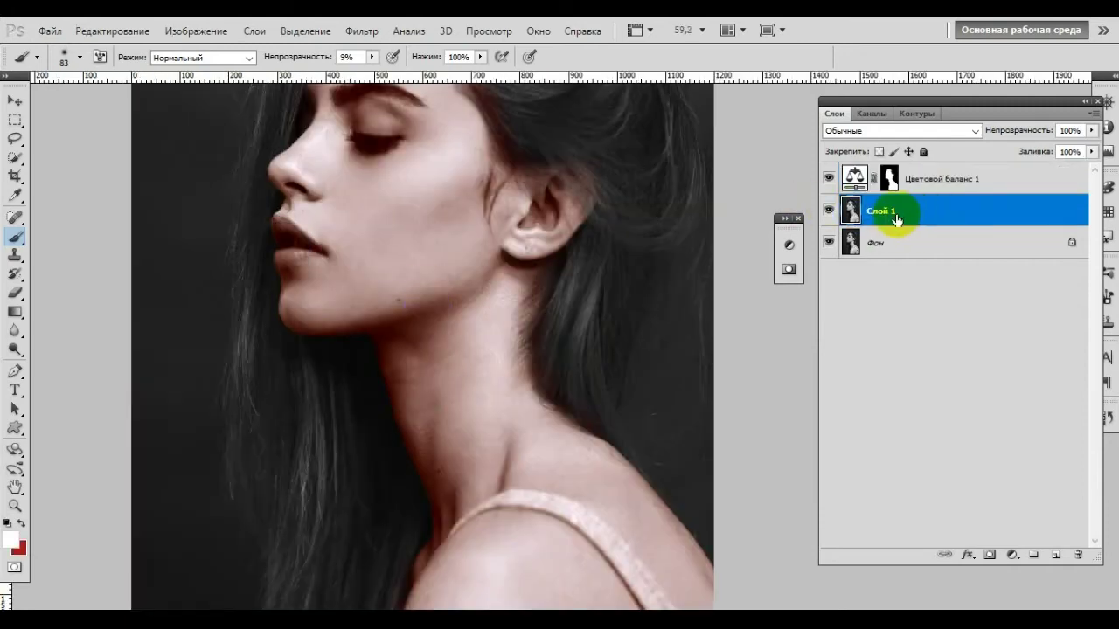
- Select the upper and lower lips with the Quick Selection tool in add mode
left_click(16, 158)
scroll(280, 262, "up", 1)
scroll(289, 289, "up", 2)
scroll(332, 319, "up", 2)
right_click(373, 328)
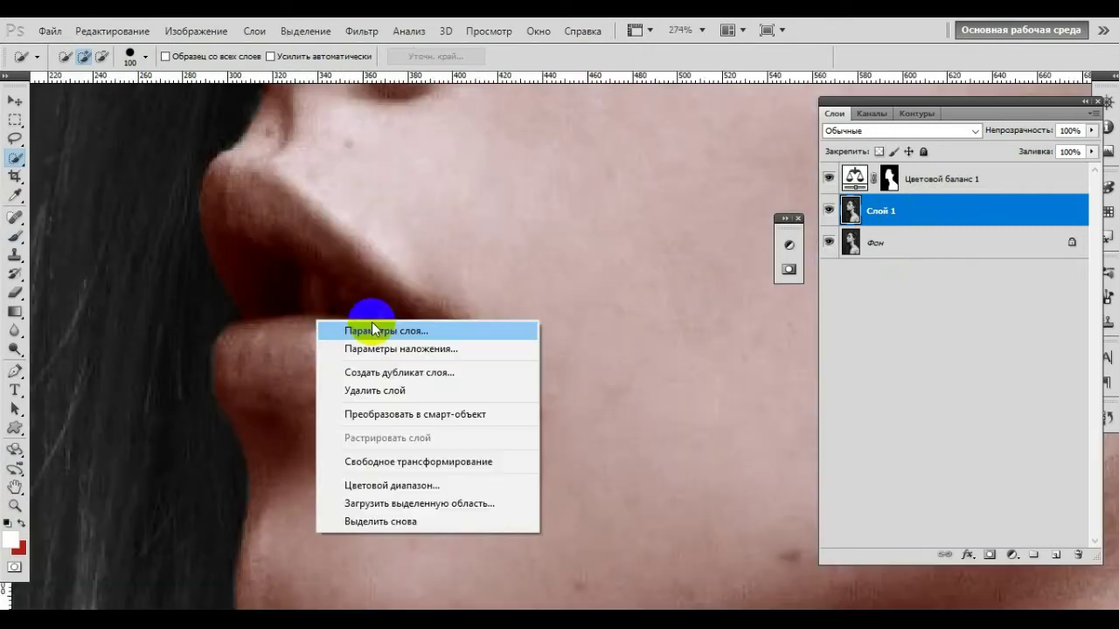
left_click(112, 87)
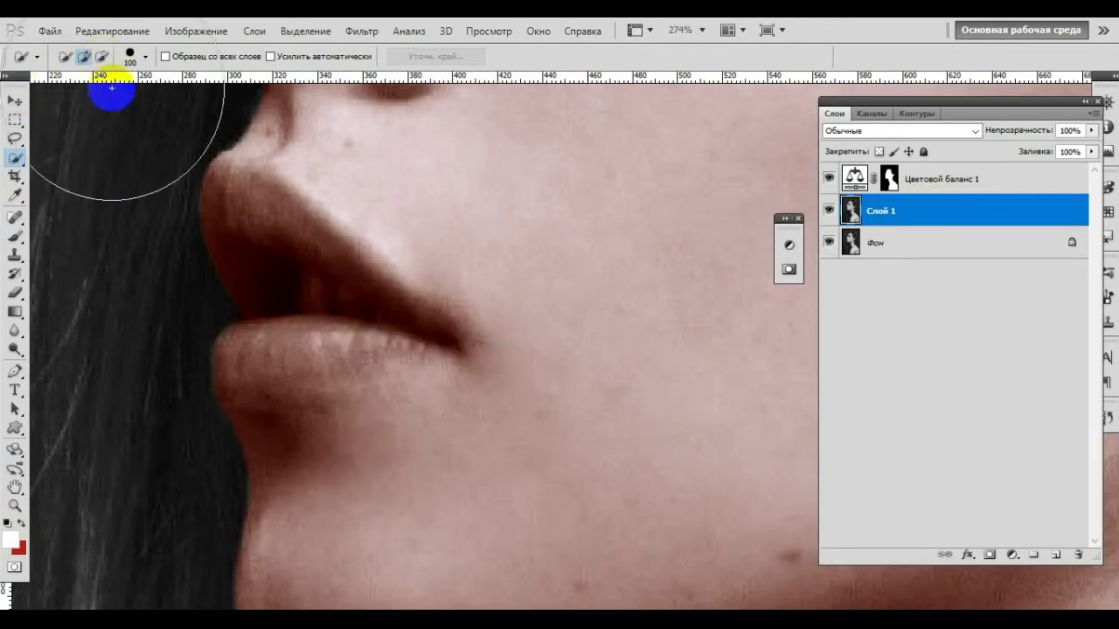
left_click(129, 54)
left_click(84, 58)
mouse_move(285, 242)
left_mouse_down()
mouse_move(266, 287)
mouse_move(280, 307)
mouse_move(312, 334)
mouse_move(359, 345)
left_mouse_up()
left_click(287, 341)
- Shrink the selection brush to 9 px and subtract the chin from the lip selection
left_click(132, 54)
left_click_drag(87, 99, 83, 102)
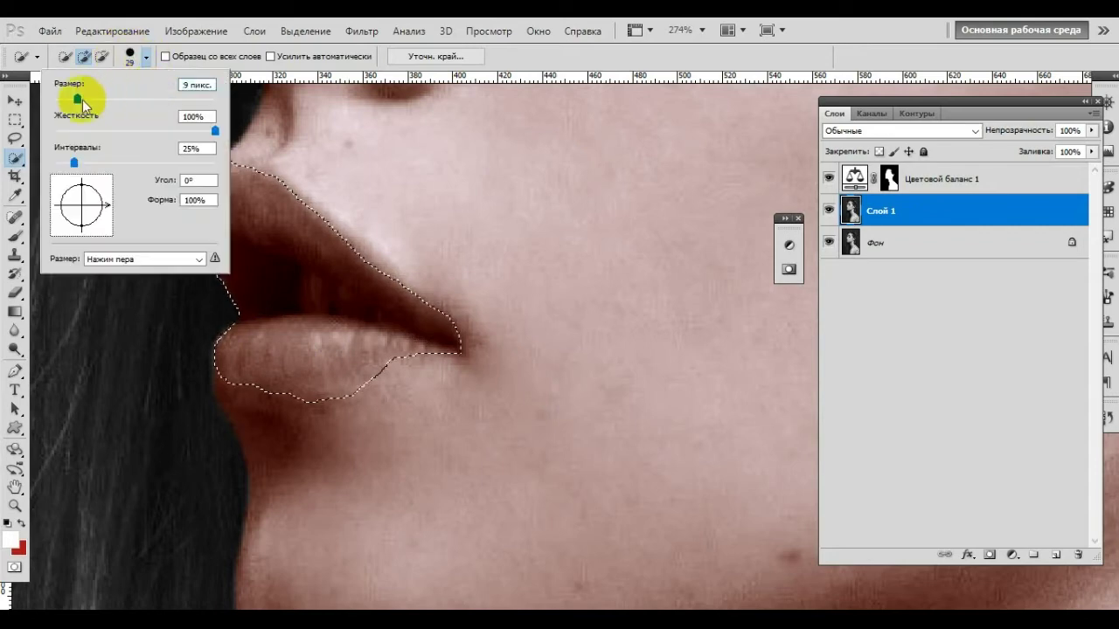
left_click(233, 369)
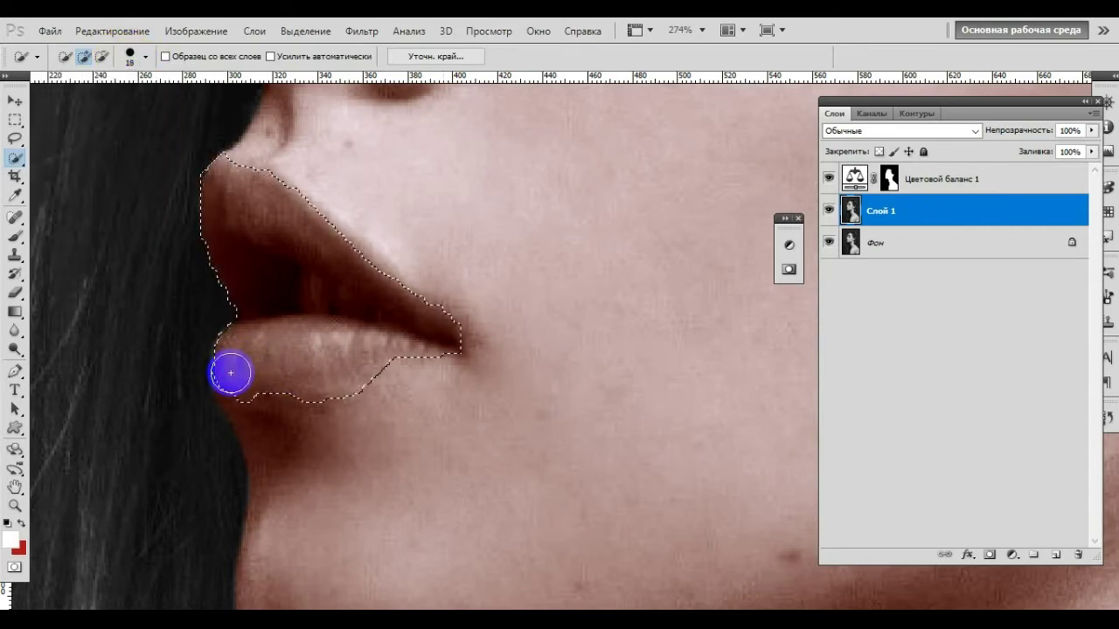
left_click(102, 56)
left_click_drag(308, 448, 269, 465)
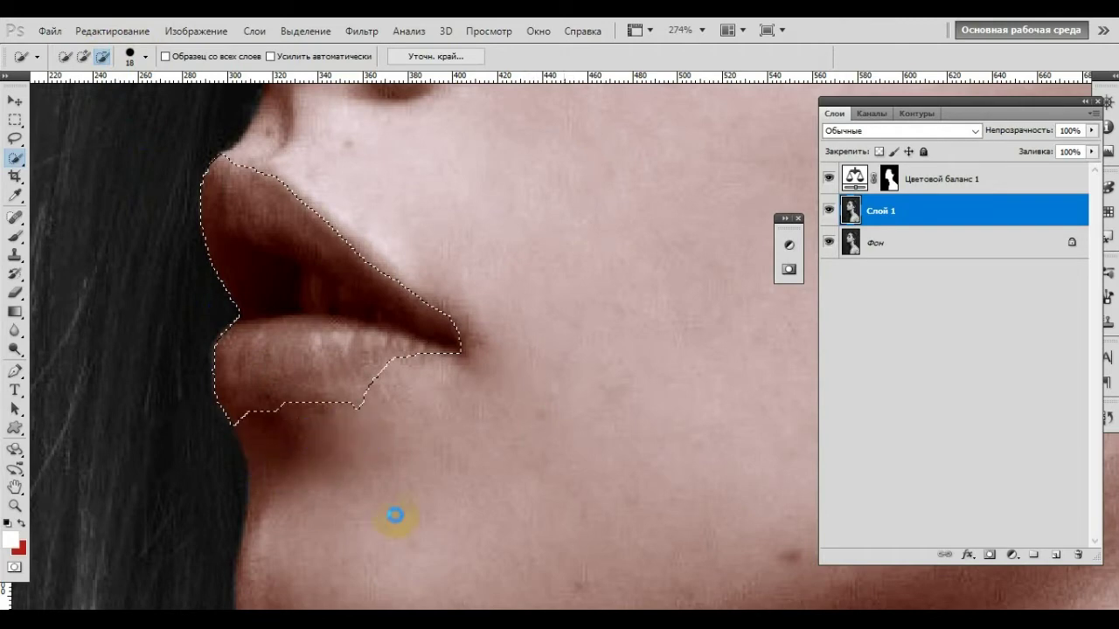
left_click(1012, 555)
- Add a Color Balance layer for the lips, shifting midtones and shadows toward red
left_click(975, 400)
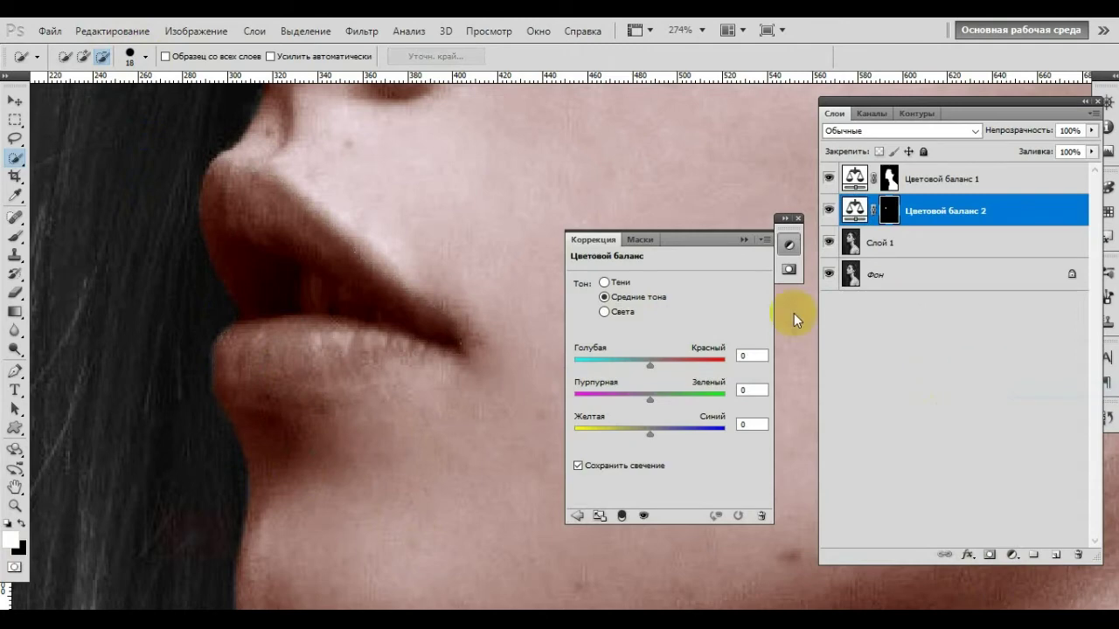
left_click_drag(658, 362, 682, 363)
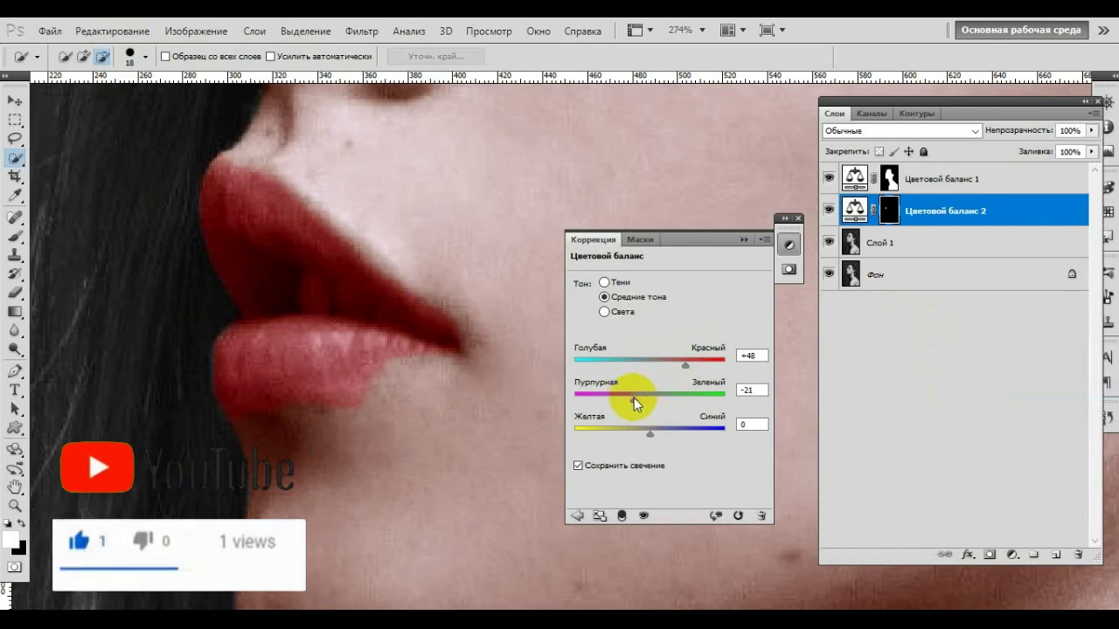
left_click_drag(647, 434, 667, 435)
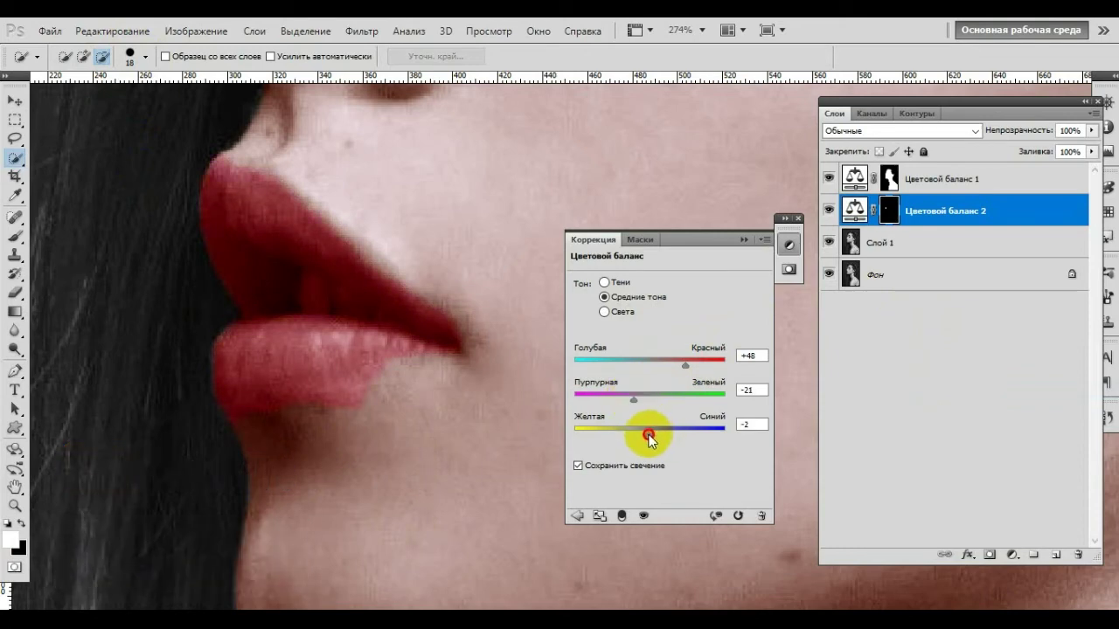
left_click(616, 282)
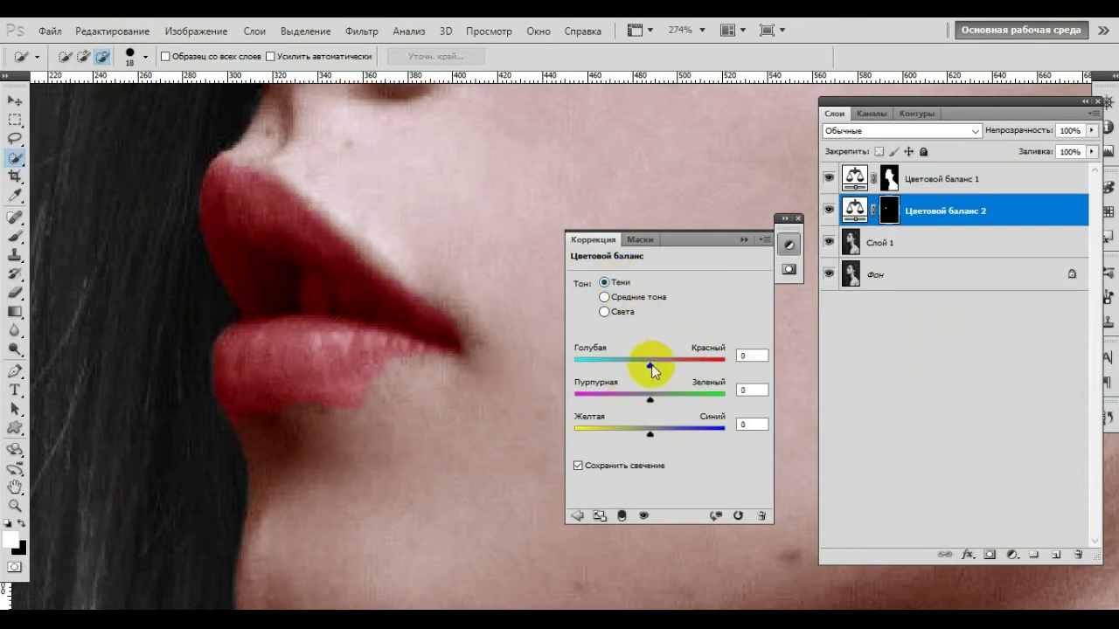
left_click_drag(662, 370, 674, 371)
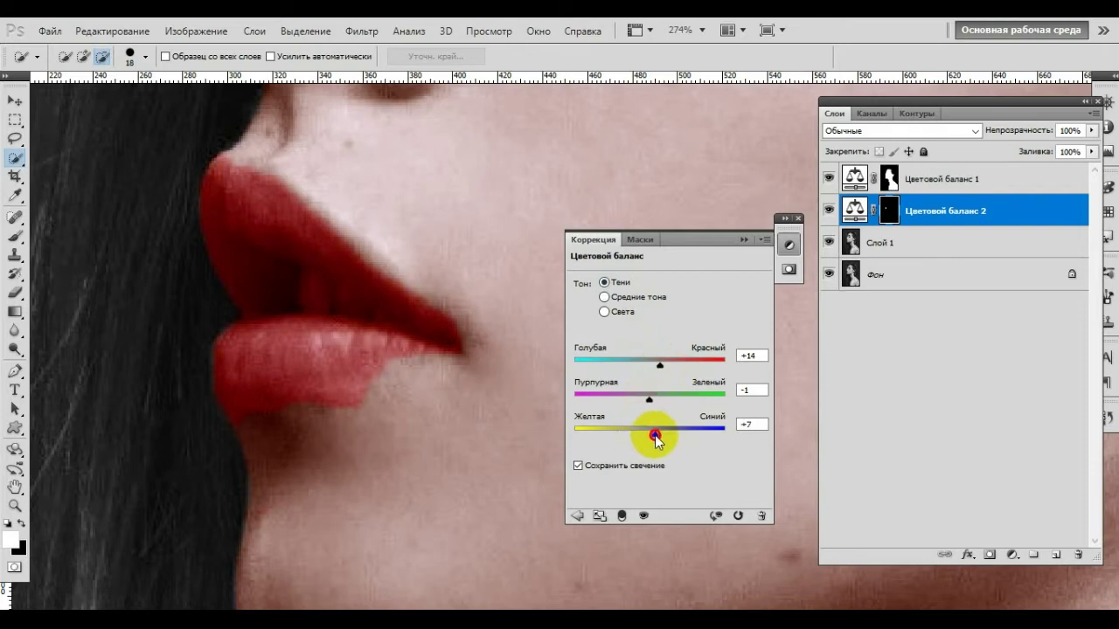
- Set the lips' highlights to -26, -5, -3 and dismiss the pop-up notifications
left_click(621, 313)
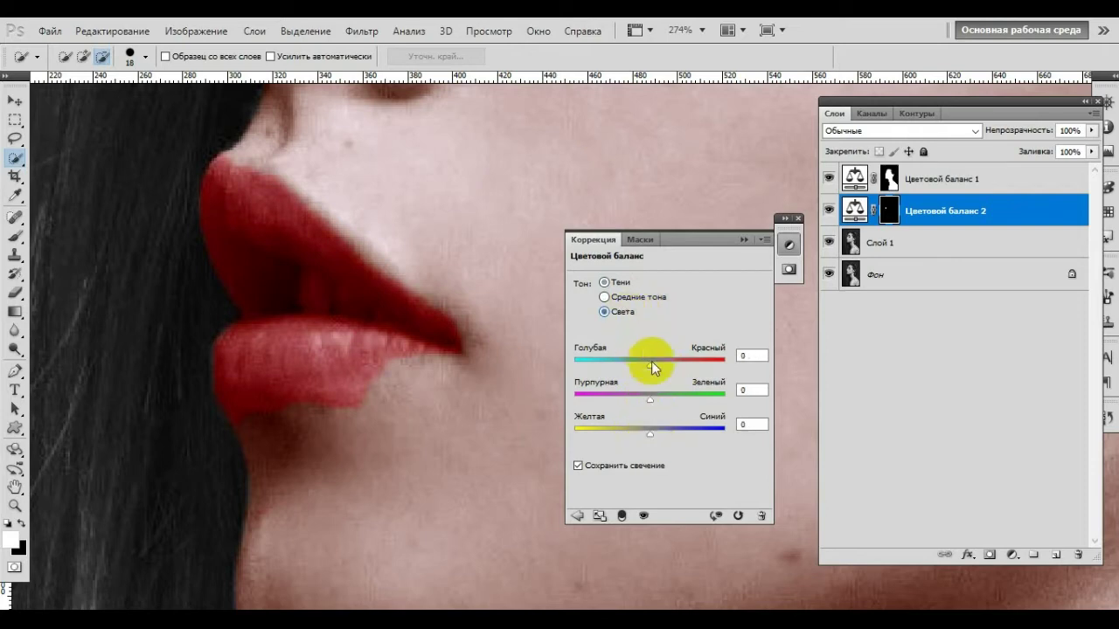
left_click_drag(644, 365, 631, 364)
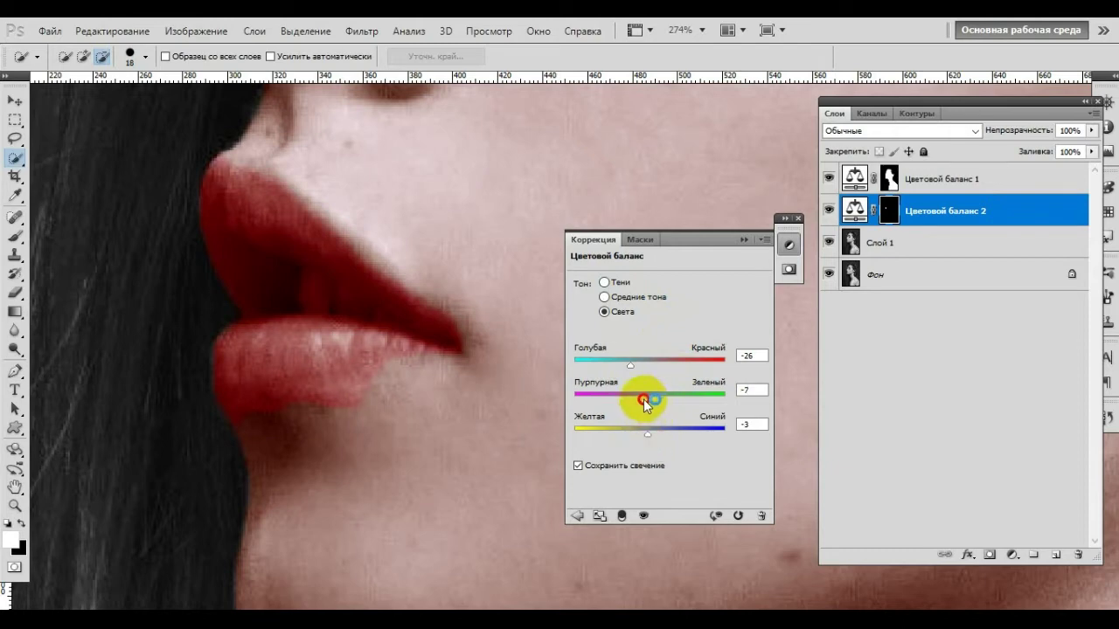
left_click_drag(635, 403, 646, 398)
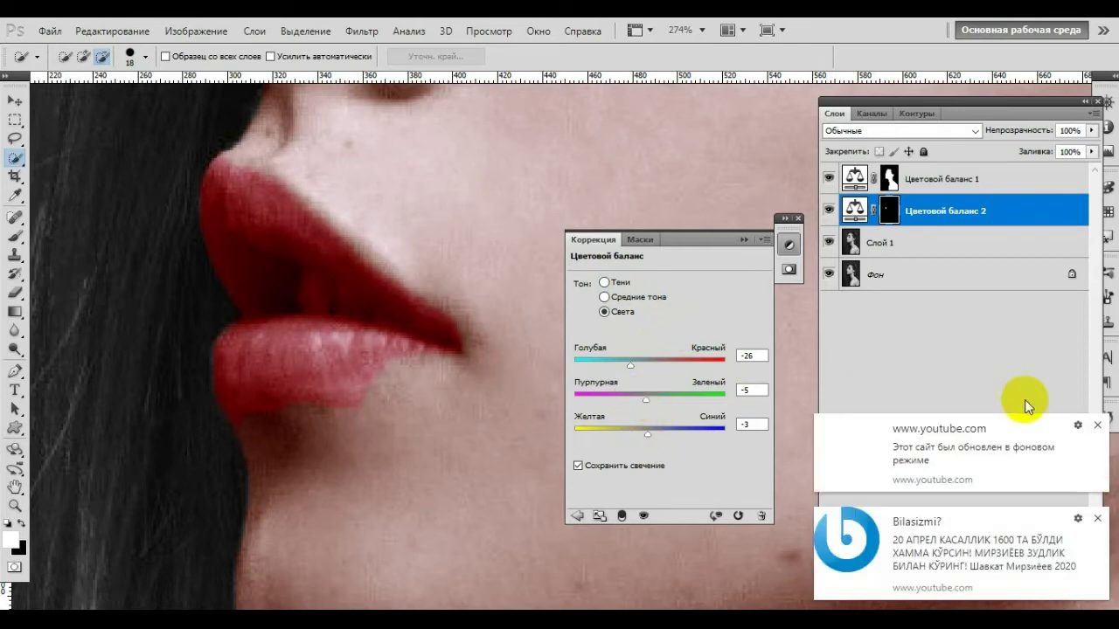
left_click(1099, 427)
left_click(1097, 518)
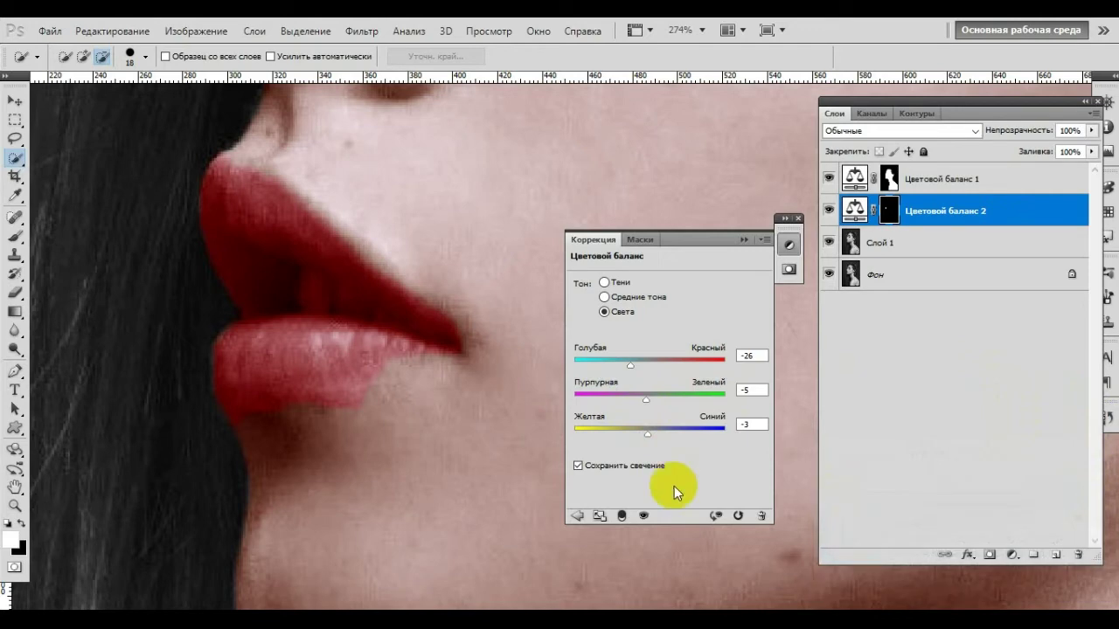
left_click(752, 237)
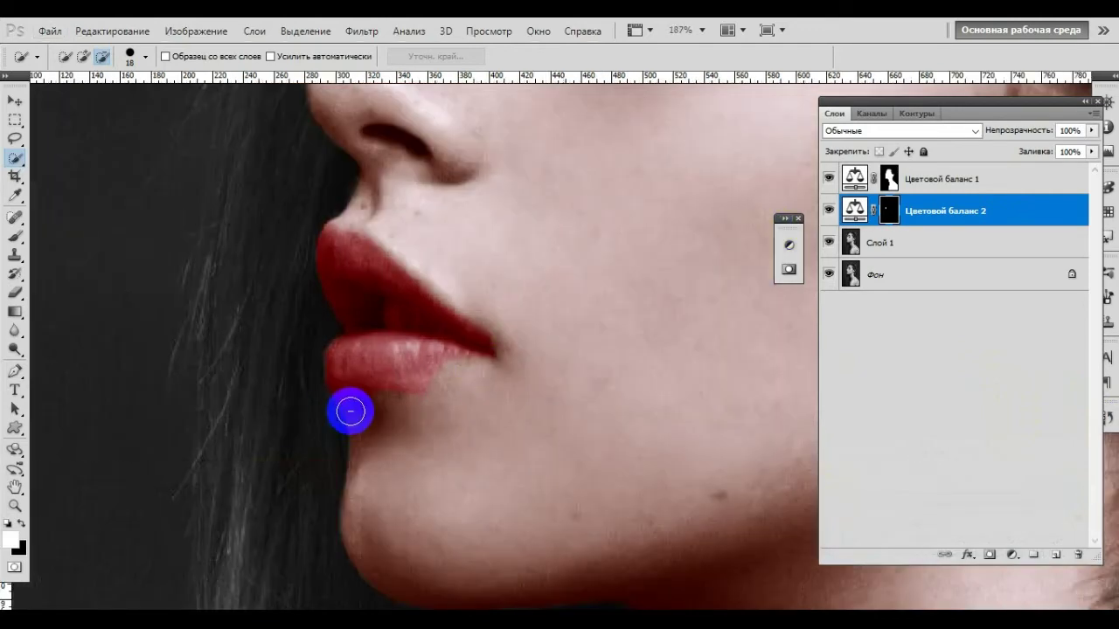
- Set the foreground colour to black and choose the Brush tool
scroll(350, 411, "up", 2)
scroll(425, 317, "up", 2)
scroll(450, 478, "up", 1)
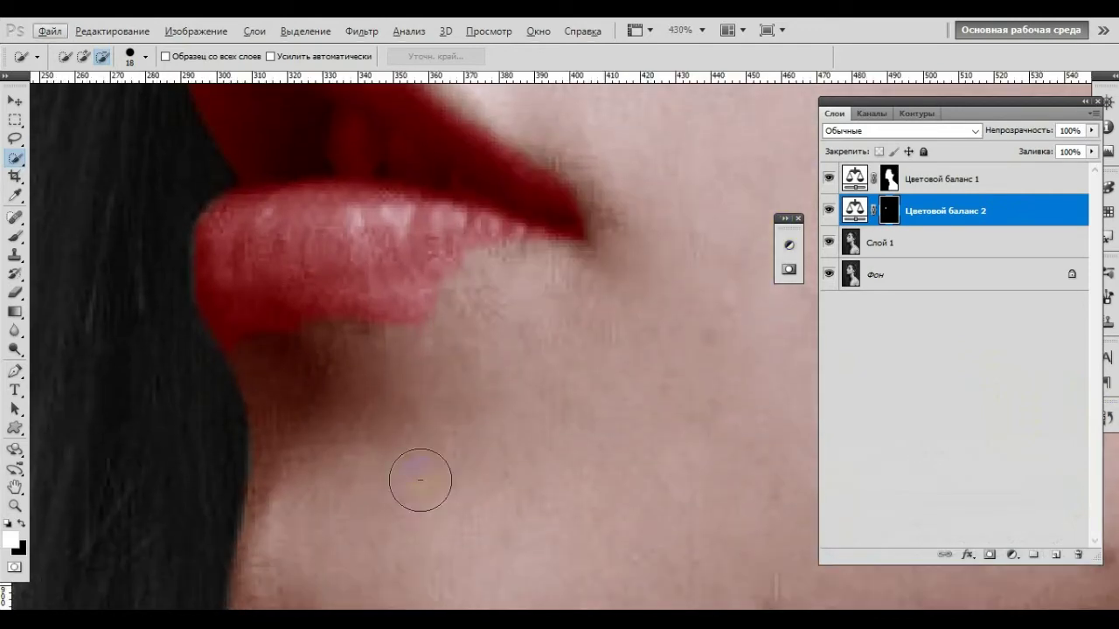
left_click(13, 542)
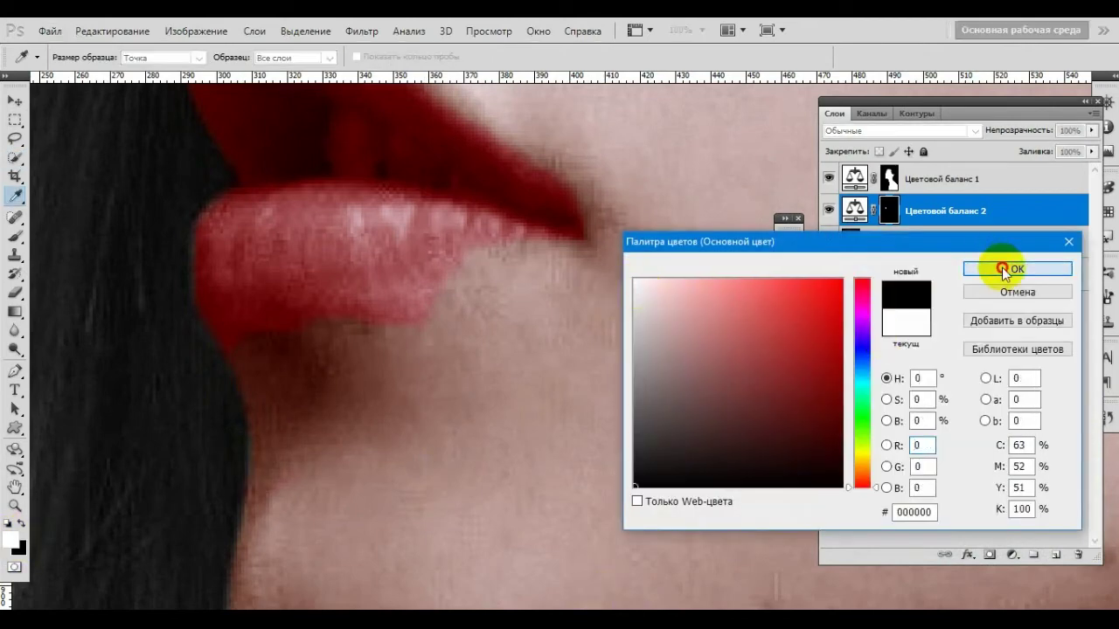
left_click(1003, 270)
left_click(15, 236)
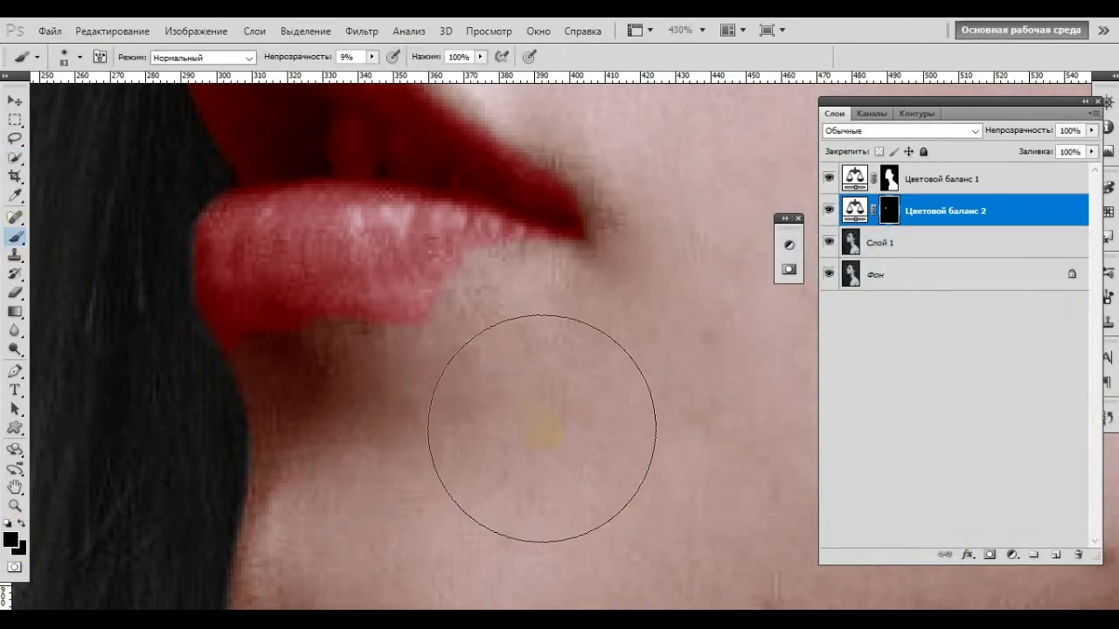
- Set the brush opacity to 63% for softening the lip edges on the mask
right_click(640, 433)
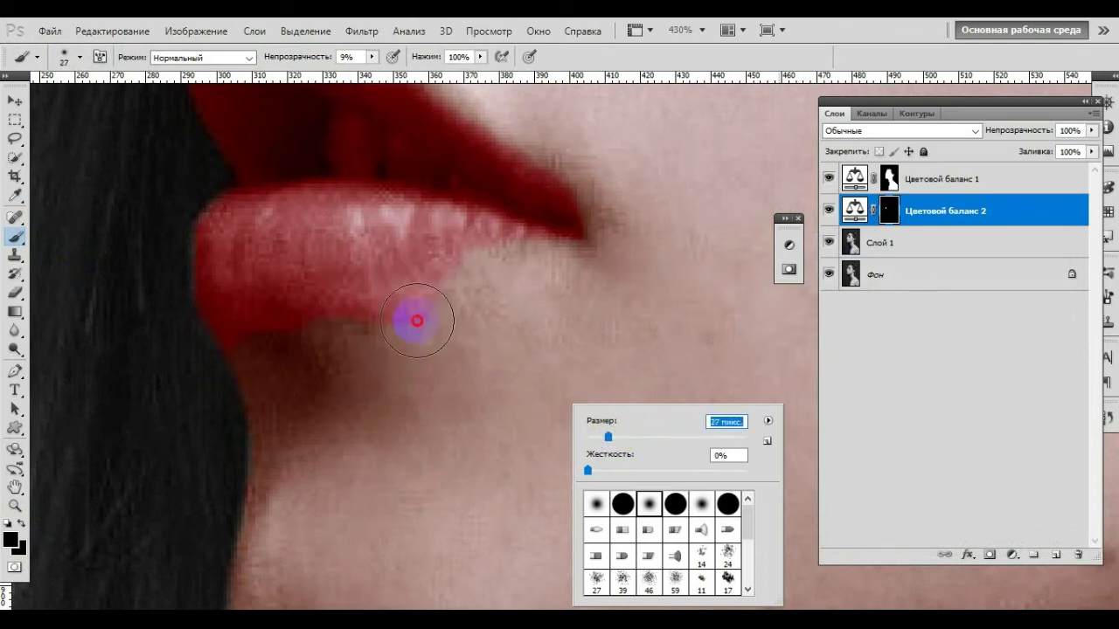
key("Return")
left_click(371, 56)
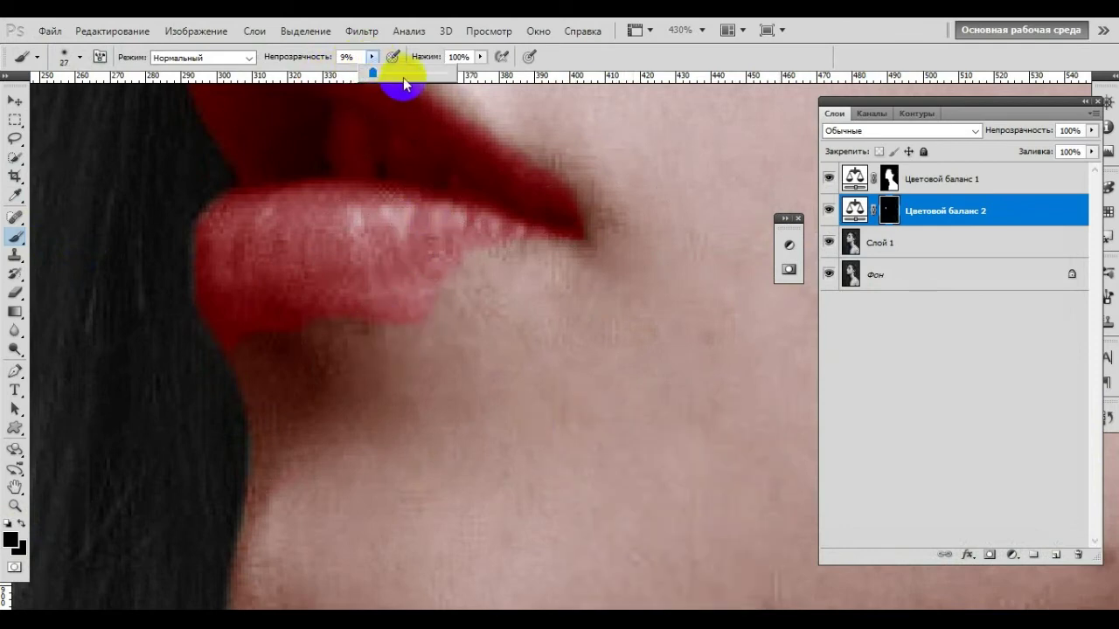
left_click_drag(404, 84, 421, 86)
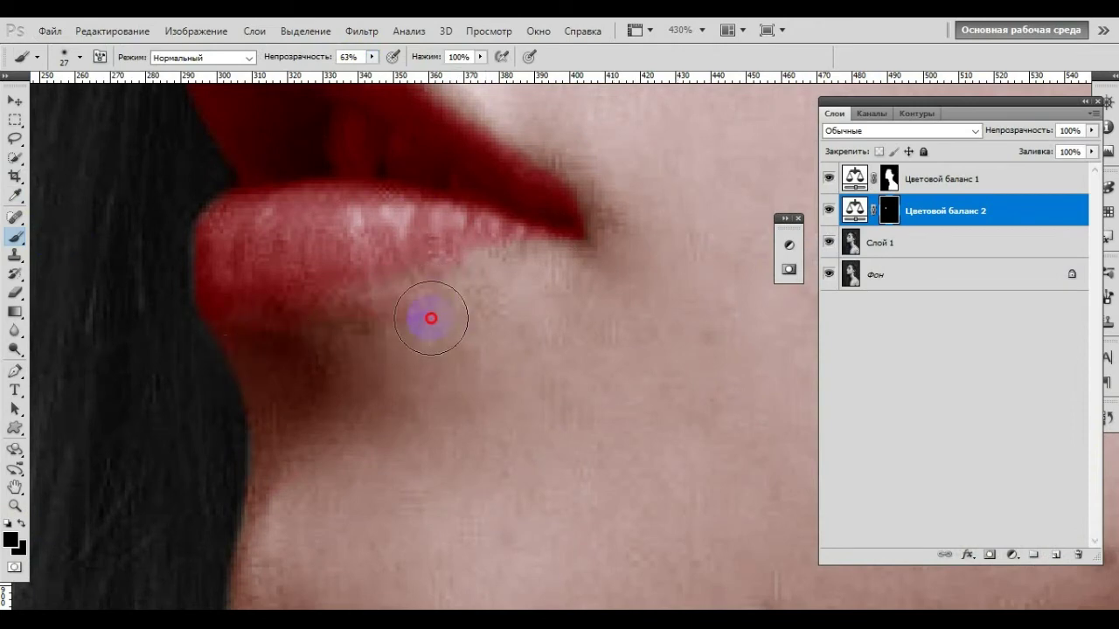
scroll(537, 278, "up", 3)
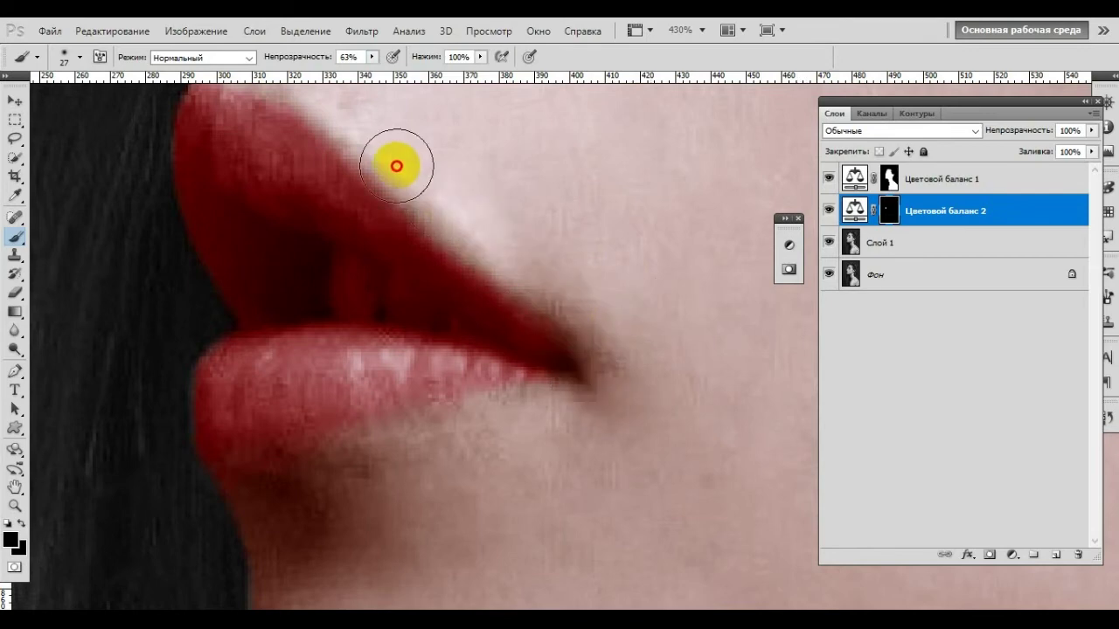
scroll(367, 173, "up", 3)
scroll(429, 332, "down", 2)
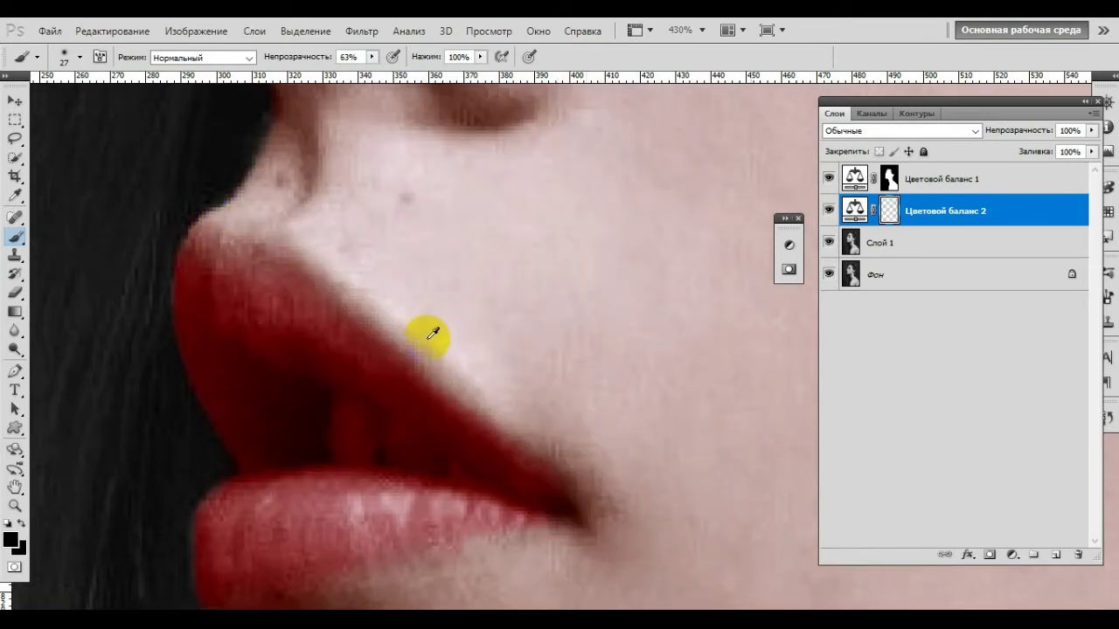
scroll(449, 379, "down", 2)
scroll(475, 405, "down", 2)
- Zoom out to check the whole colorized portrait
scroll(477, 410, "down", 1)
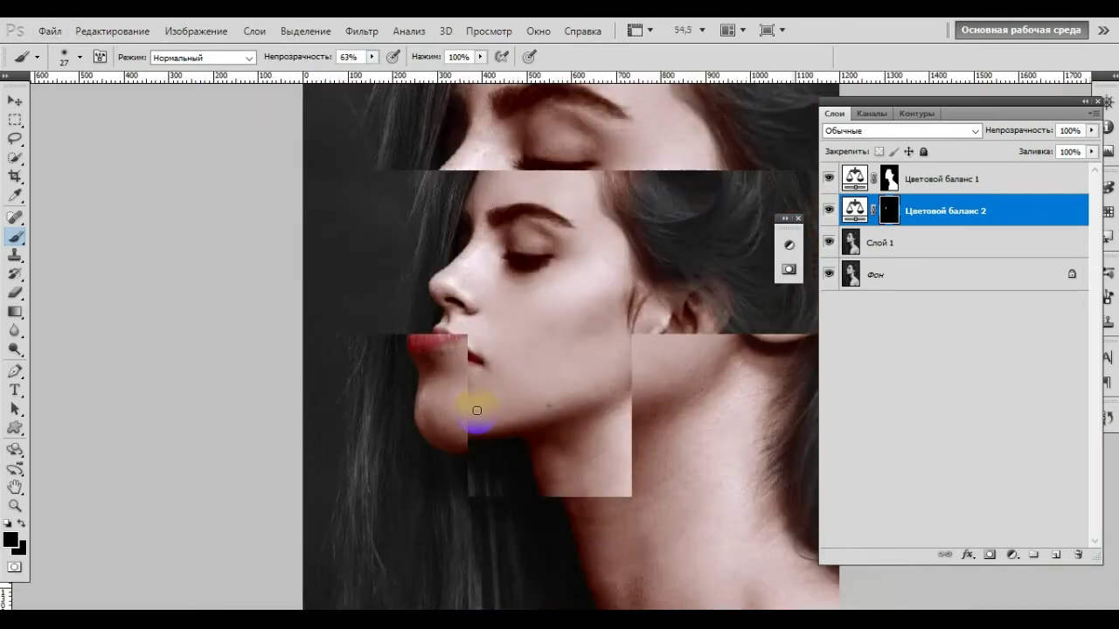
scroll(475, 407, "down", 1)
scroll(481, 408, "down", 1)
scroll(492, 407, "down", 1)
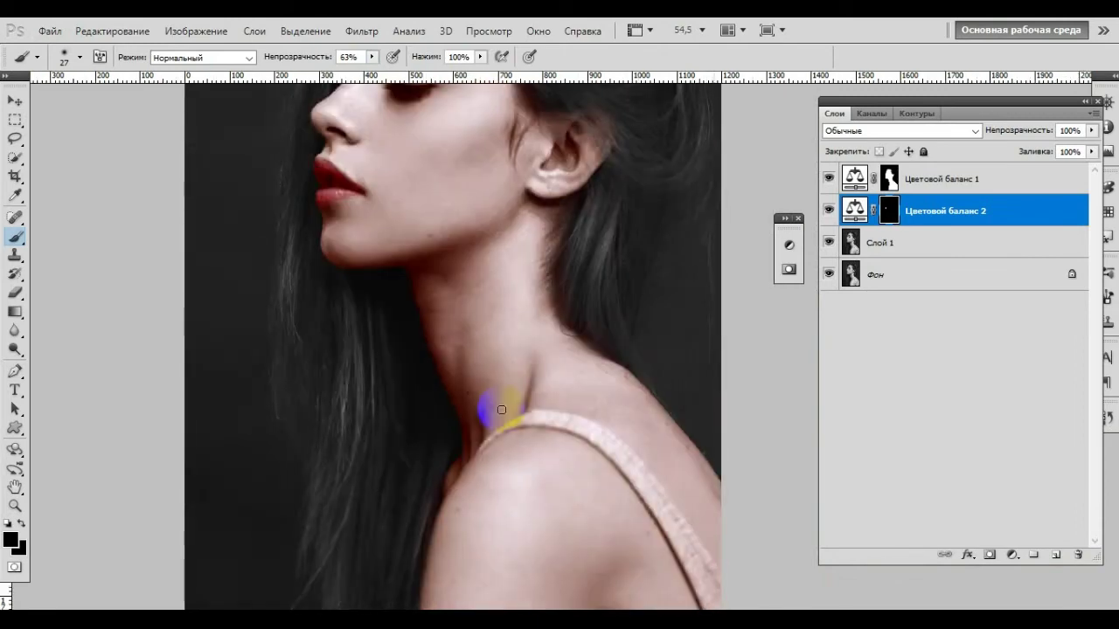
scroll(490, 401, "down", 1)
scroll(479, 402, "down", 1)
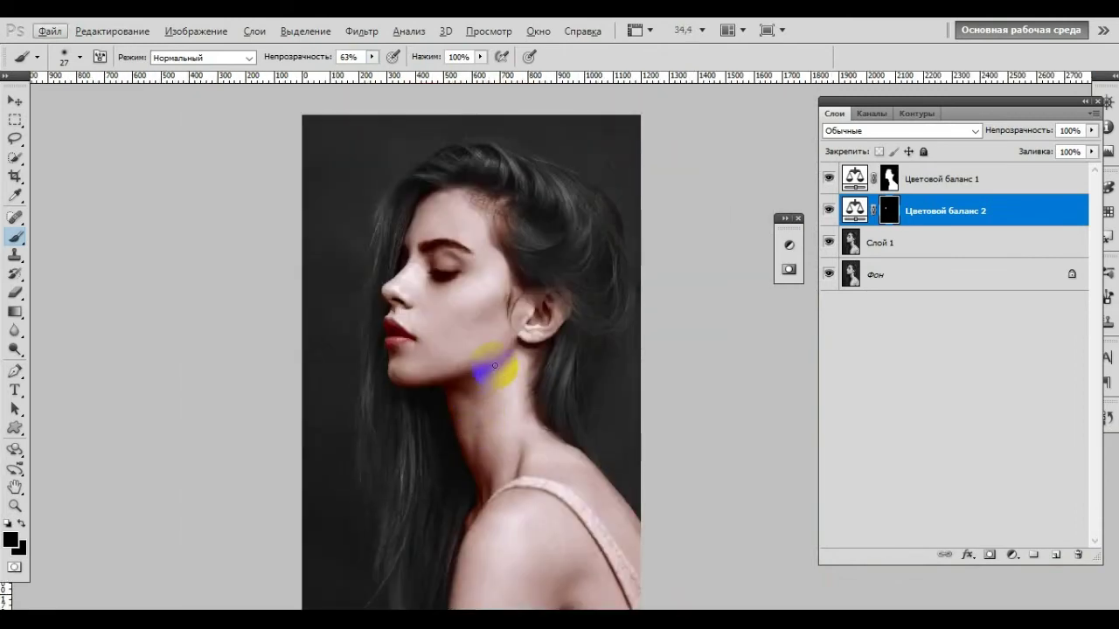
scroll(499, 320, "down", 1)
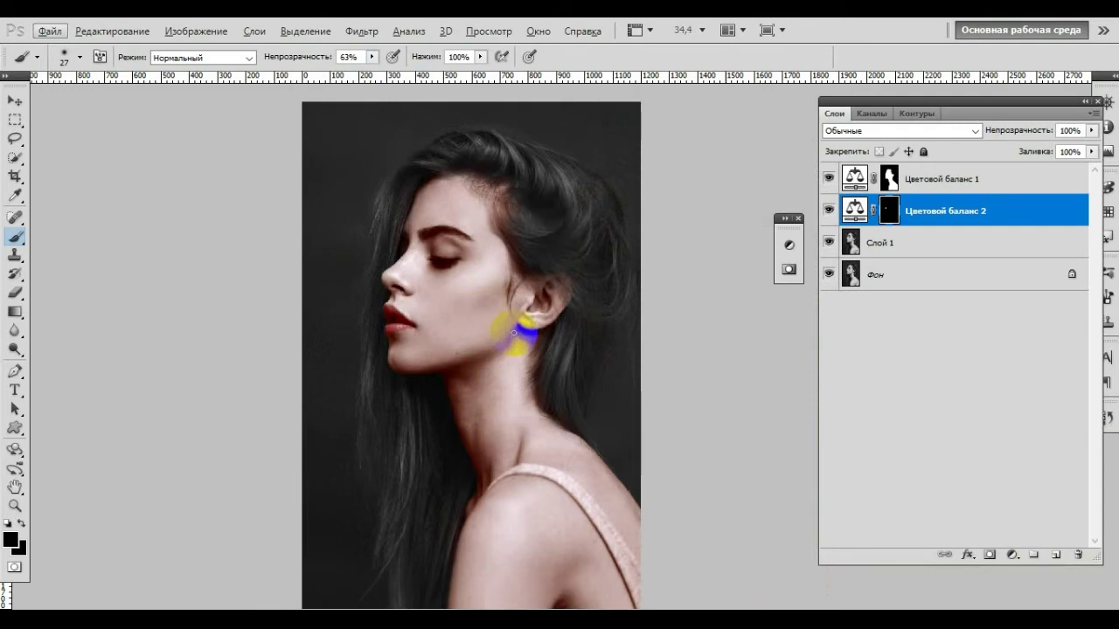
scroll(490, 359, "down", 2)
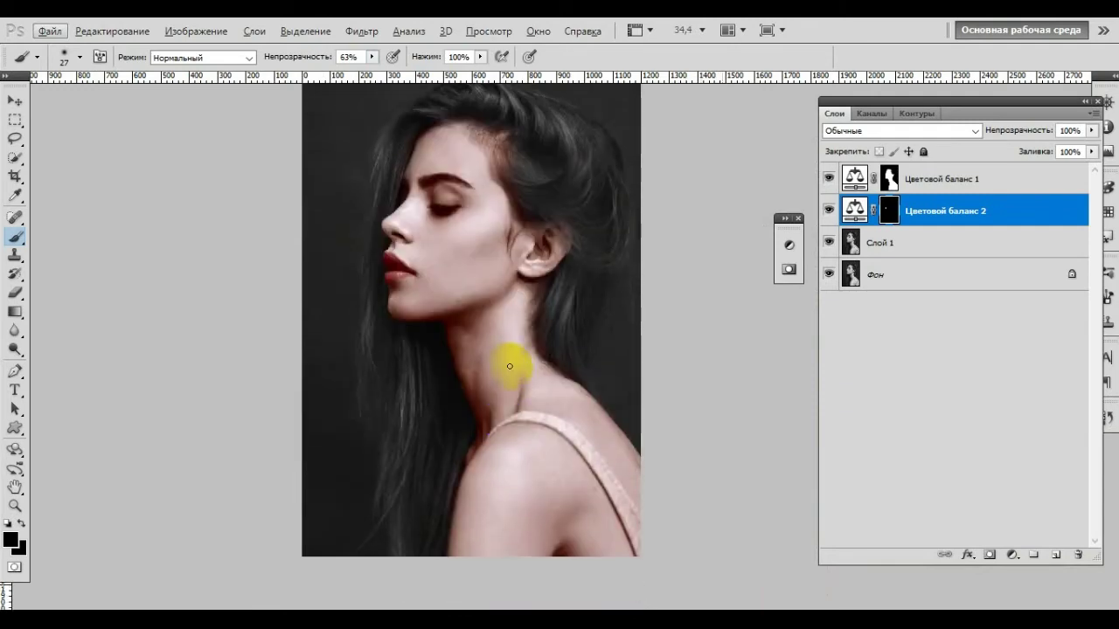
scroll(511, 368, "down", 5)
scroll(512, 371, "right", 5)
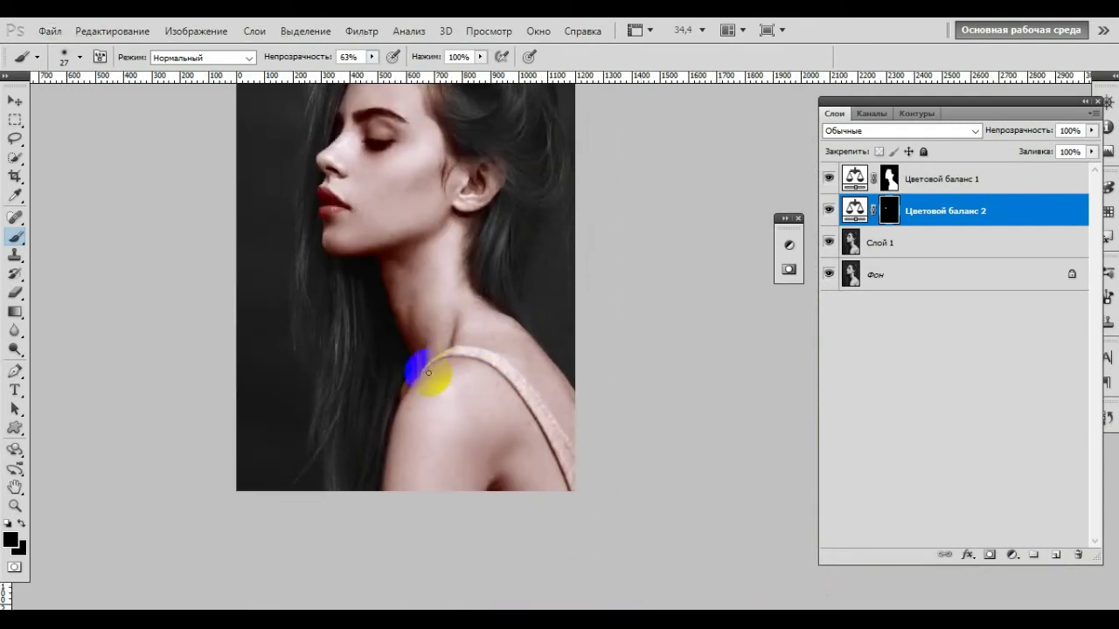
- Zoom in on the shoulder strap and select Слой 1 with the Quick Selection tool active
scroll(492, 375, "up", 2)
scroll(502, 393, "down", 2)
scroll(507, 398, "up", 2)
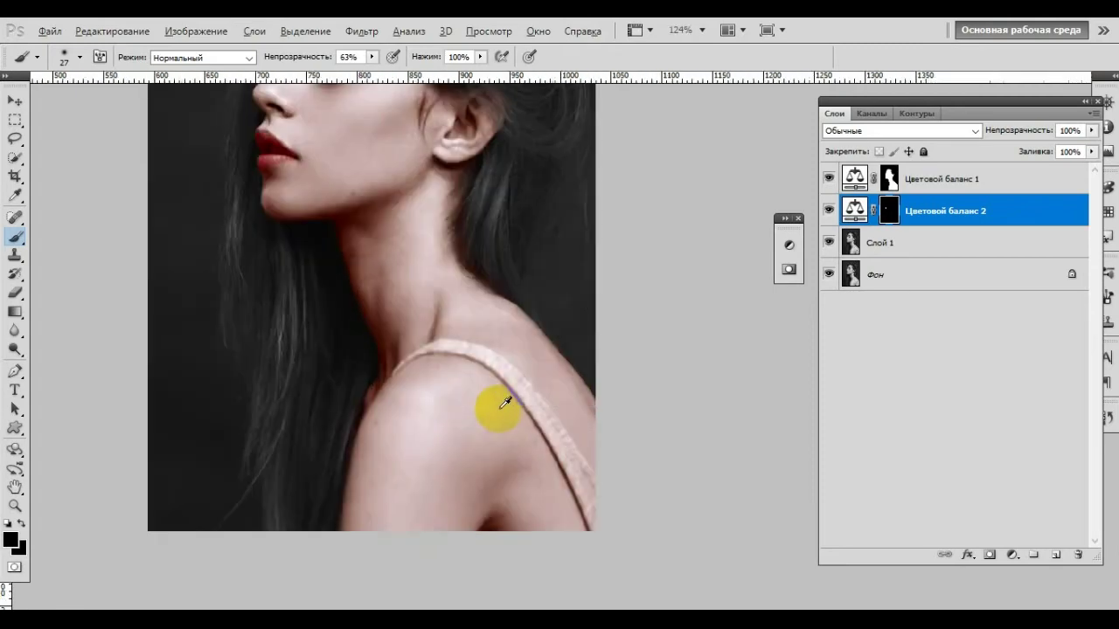
scroll(507, 398, "up", 4)
scroll(131, 297, "down", 2)
scroll(175, 297, "up", 2)
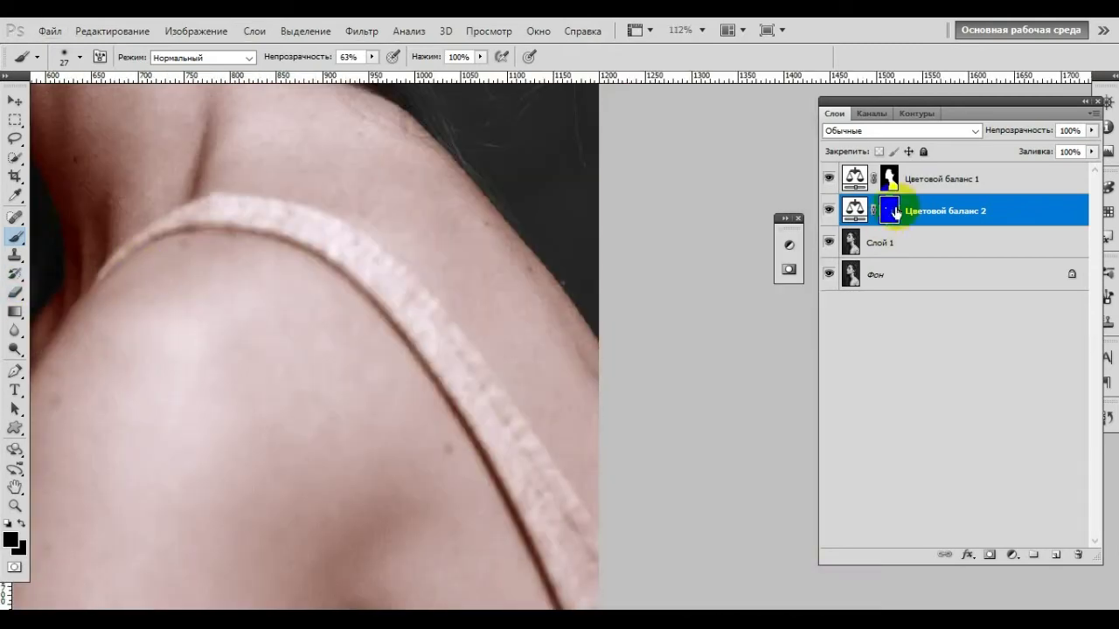
left_click(900, 252)
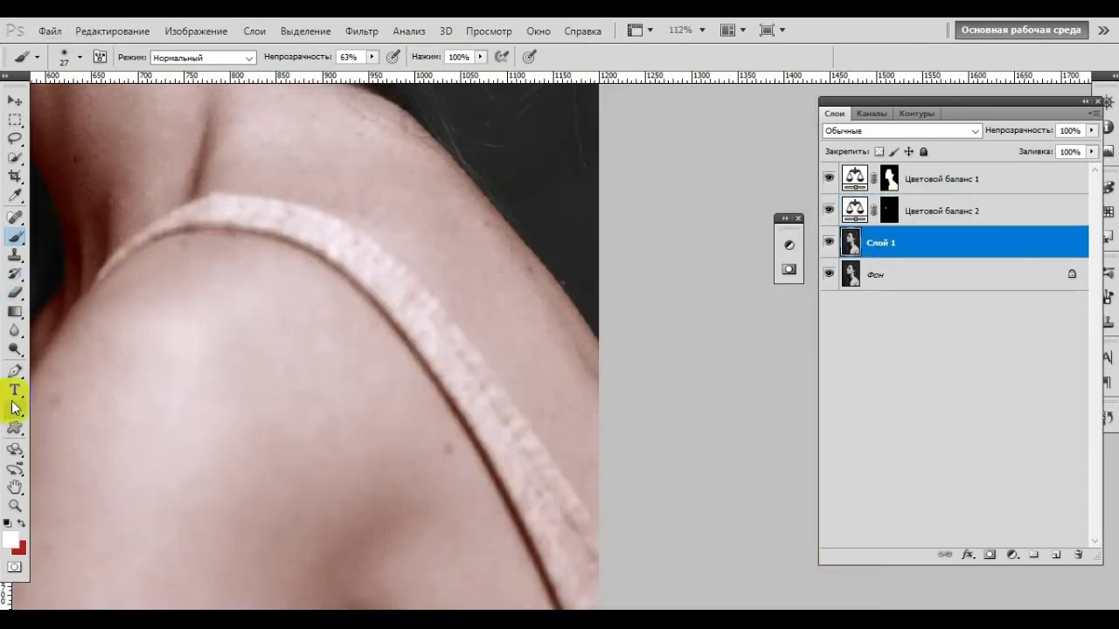
left_click(15, 160)
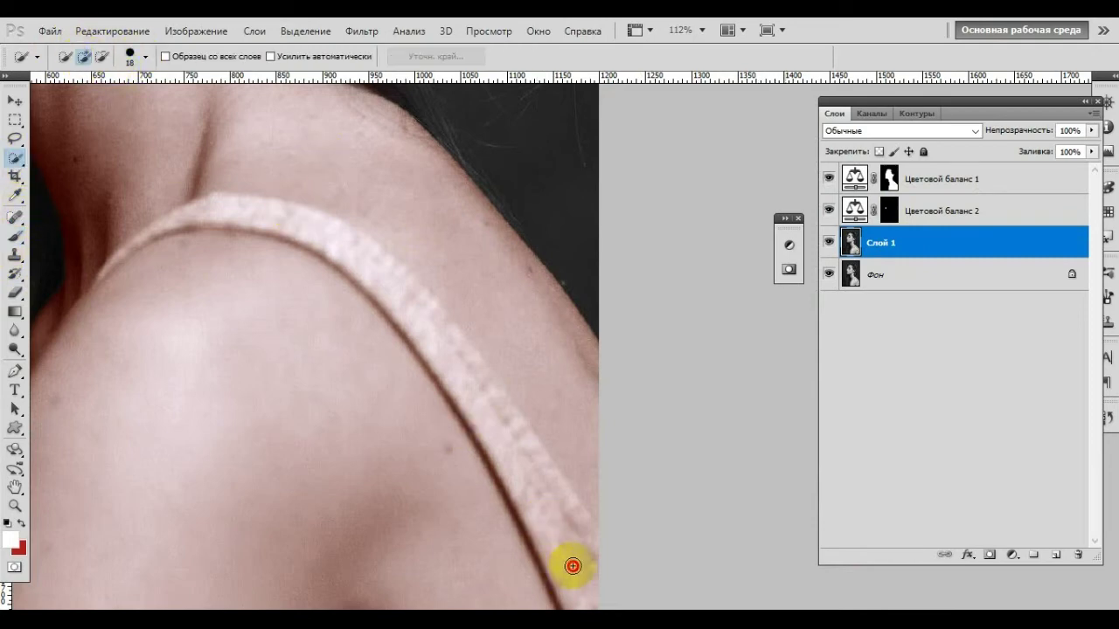
- Select the shoulder strap from the shoulder up and along to the left
left_click_drag(525, 453, 583, 578)
left_click_drag(520, 452, 483, 416)
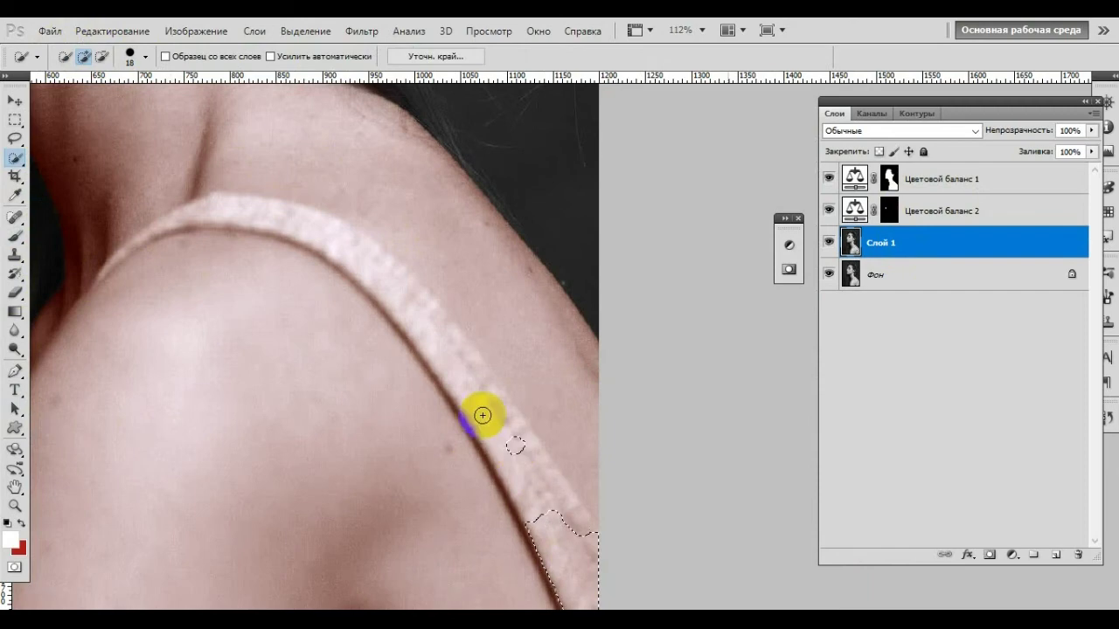
left_click_drag(457, 363, 382, 287)
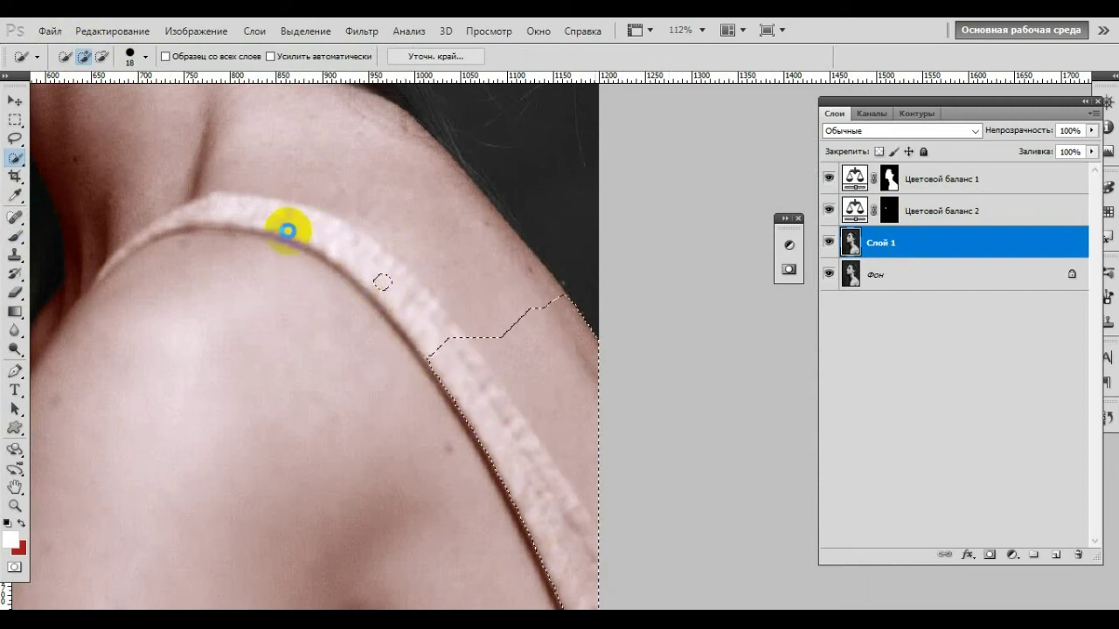
left_click_drag(272, 221, 137, 224)
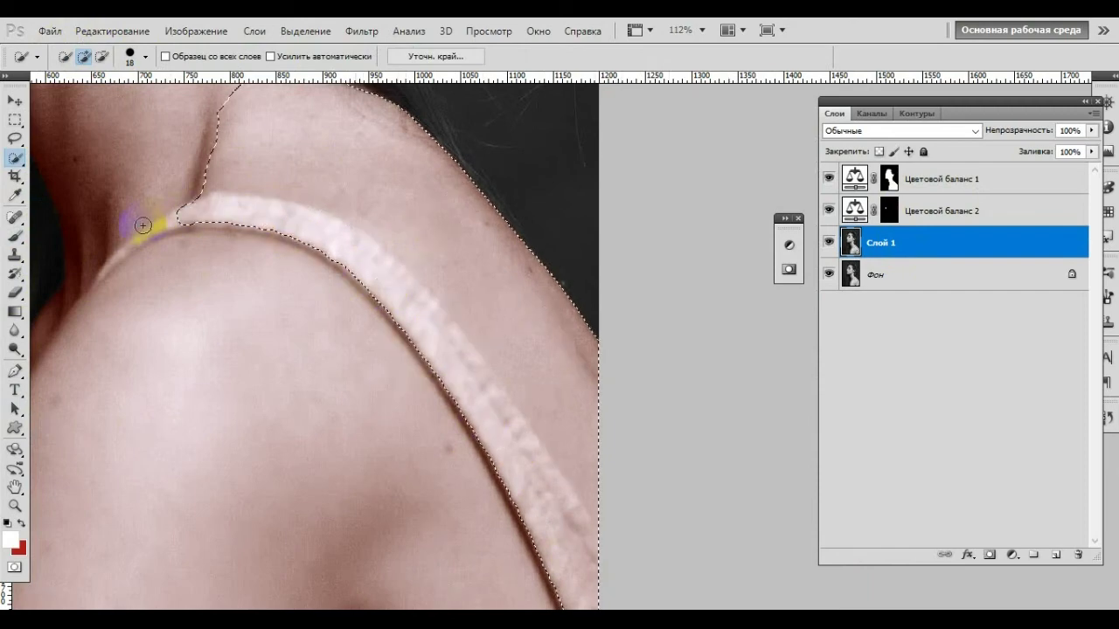
- Subtract the shoulder skin and neck from the selection with a size-10 brush
left_click(104, 56)
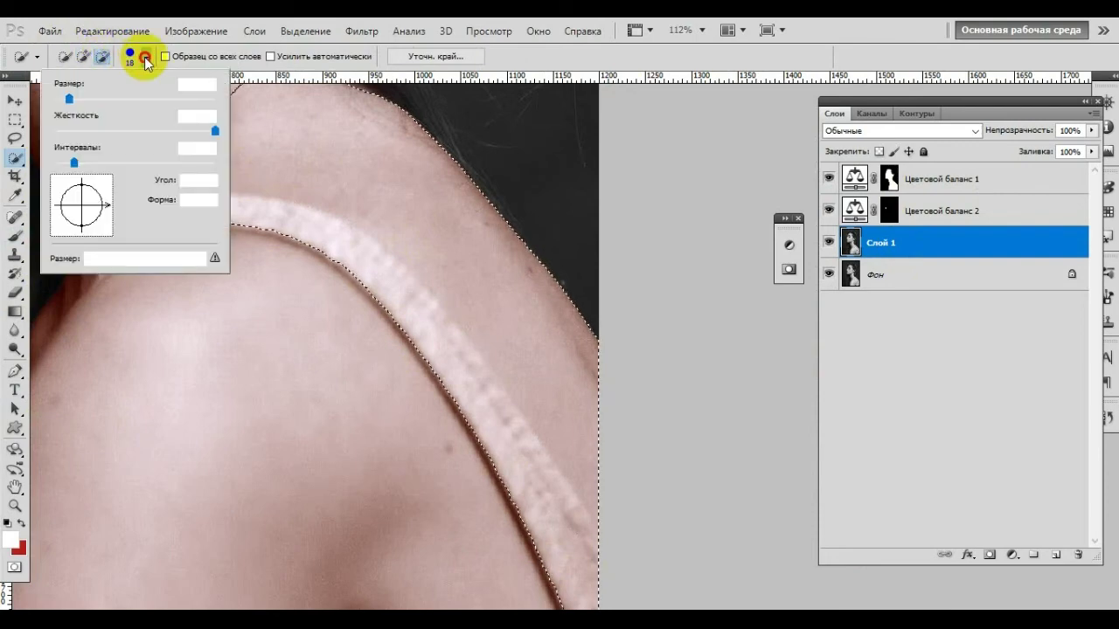
left_click_drag(63, 103, 122, 108)
key("Return")
left_click_drag(401, 217, 610, 486)
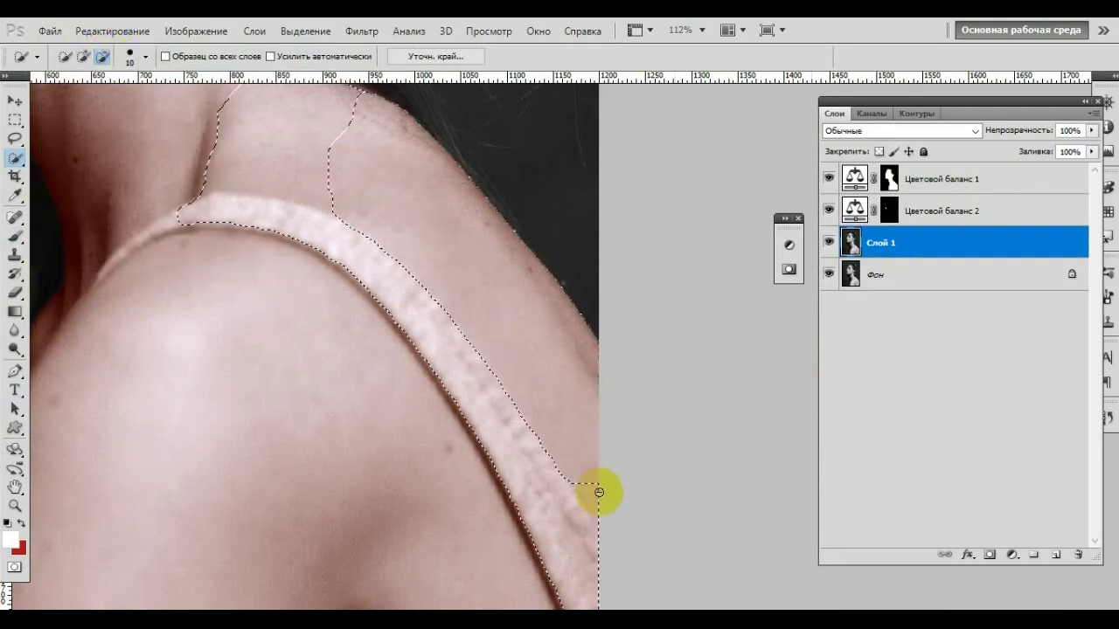
left_click_drag(355, 188, 200, 125)
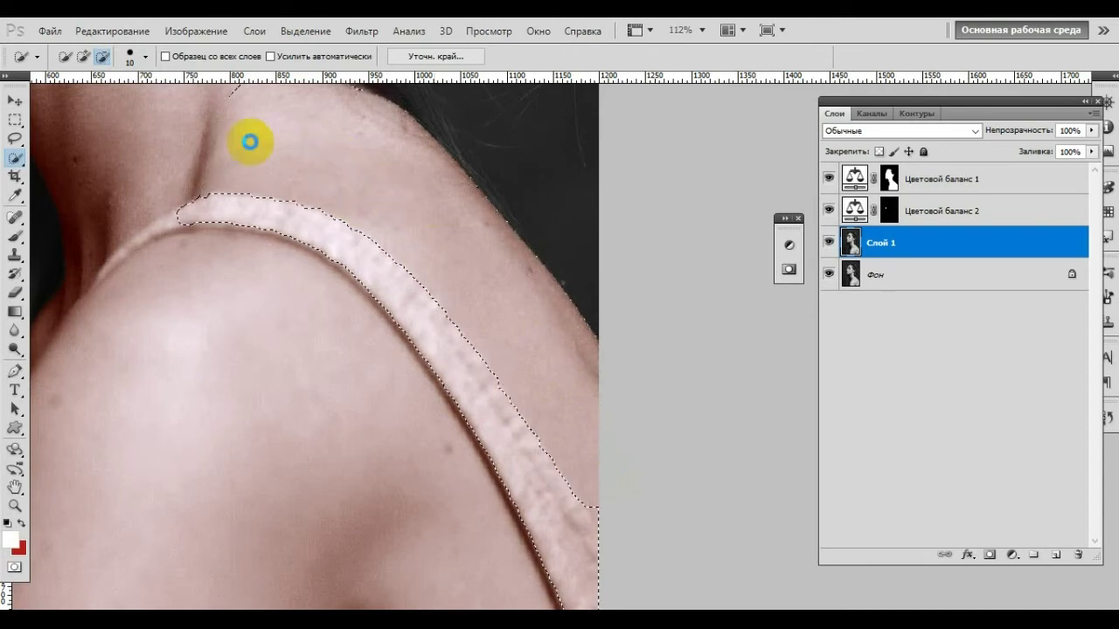
scroll(406, 375, "down", 2)
scroll(712, 182, "up", 3)
mouse_move(606, 257)
left_mouse_down()
mouse_move(631, 388)
mouse_move(517, 210)
left_mouse_up()
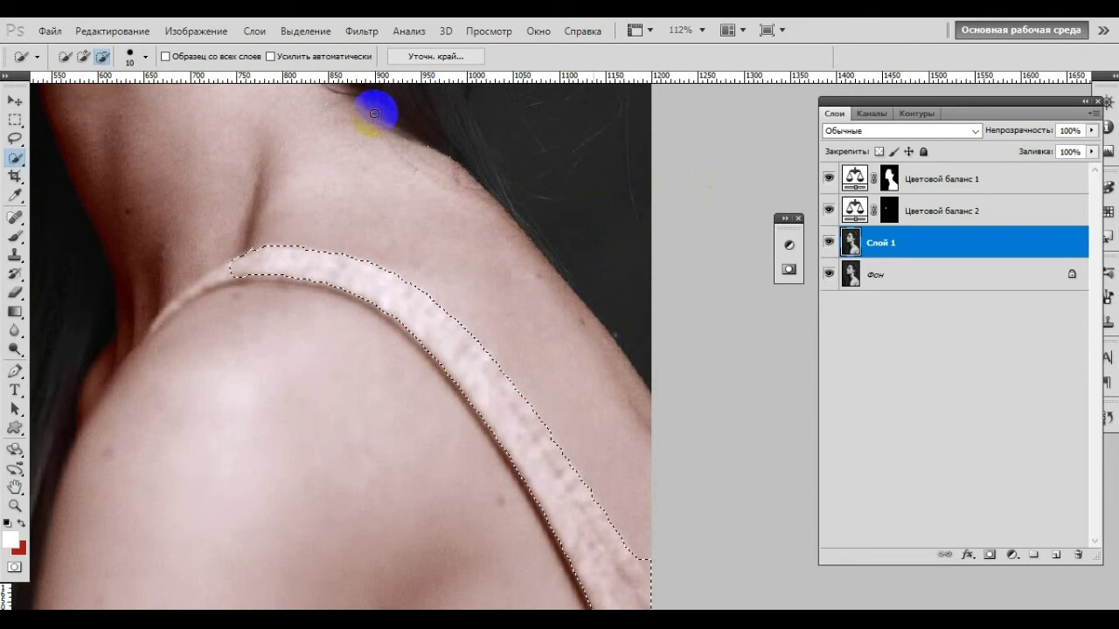
left_click_drag(517, 210, 355, 150)
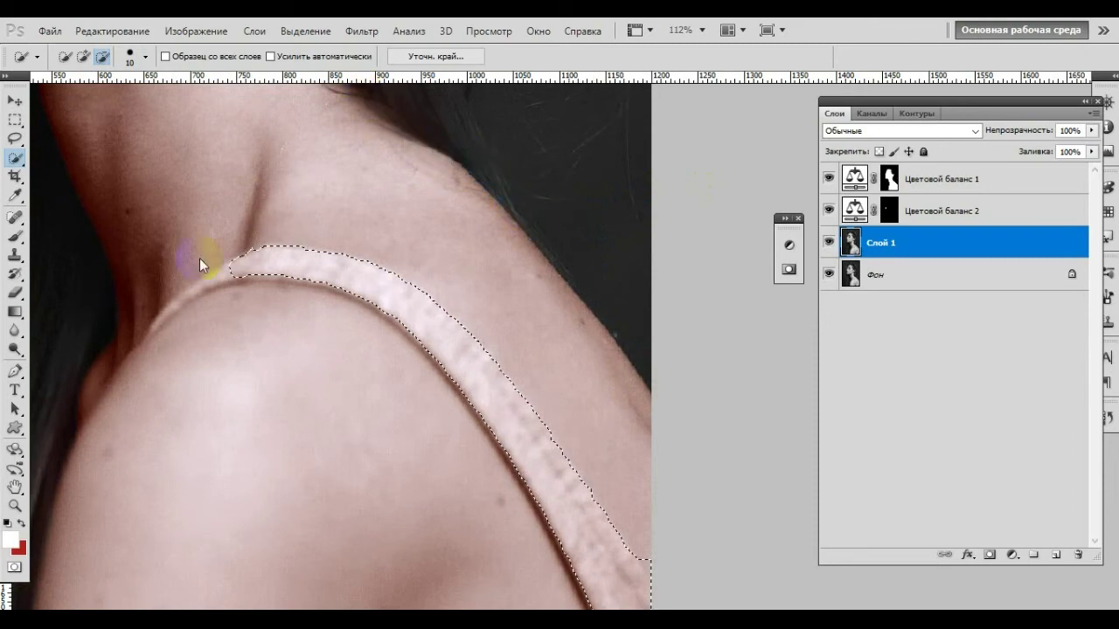
- Extend the strap selection to its narrow left end and trim the excess edge
scroll(349, 263, "up", 2)
scroll(439, 358, "up", 2)
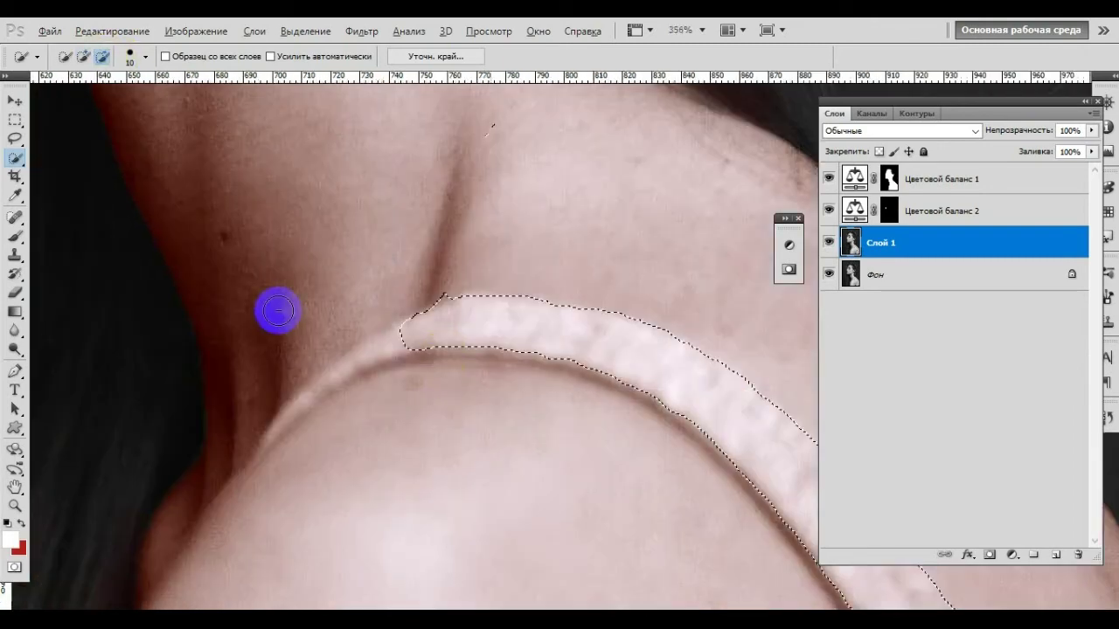
scroll(274, 310, "up", 2)
left_click(145, 56)
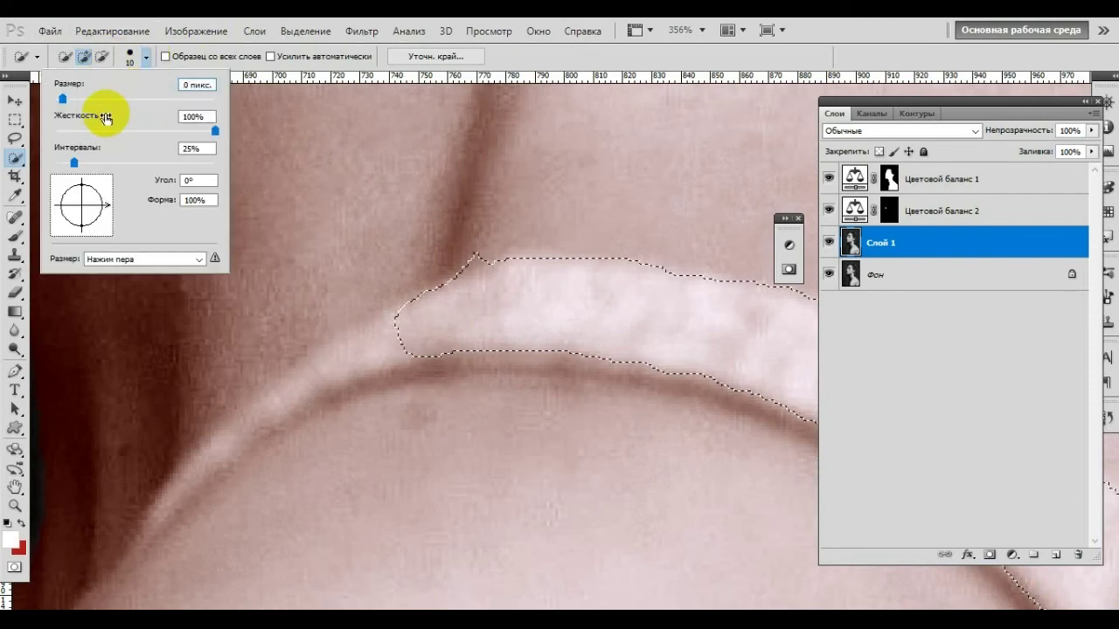
left_click(384, 334)
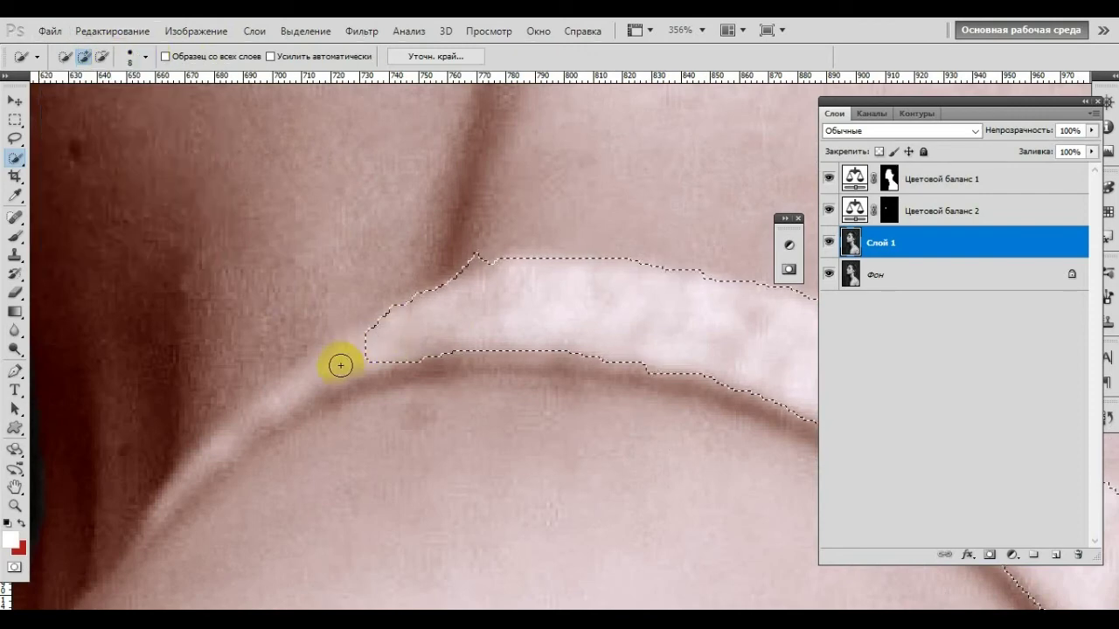
left_click_drag(212, 442, 166, 504)
left_click(108, 58)
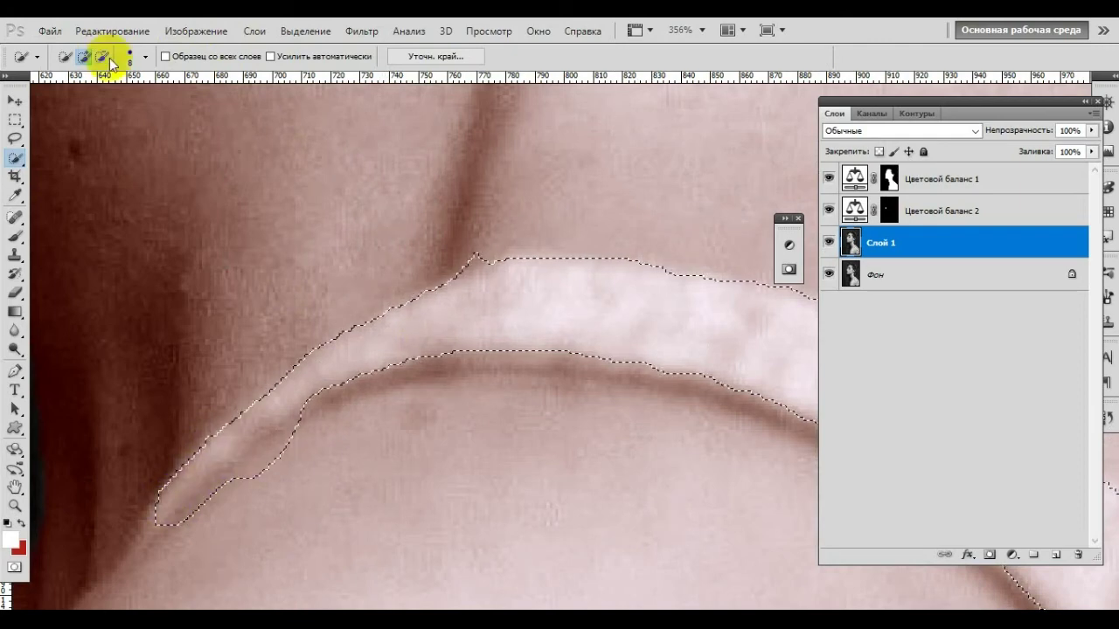
left_click(268, 482)
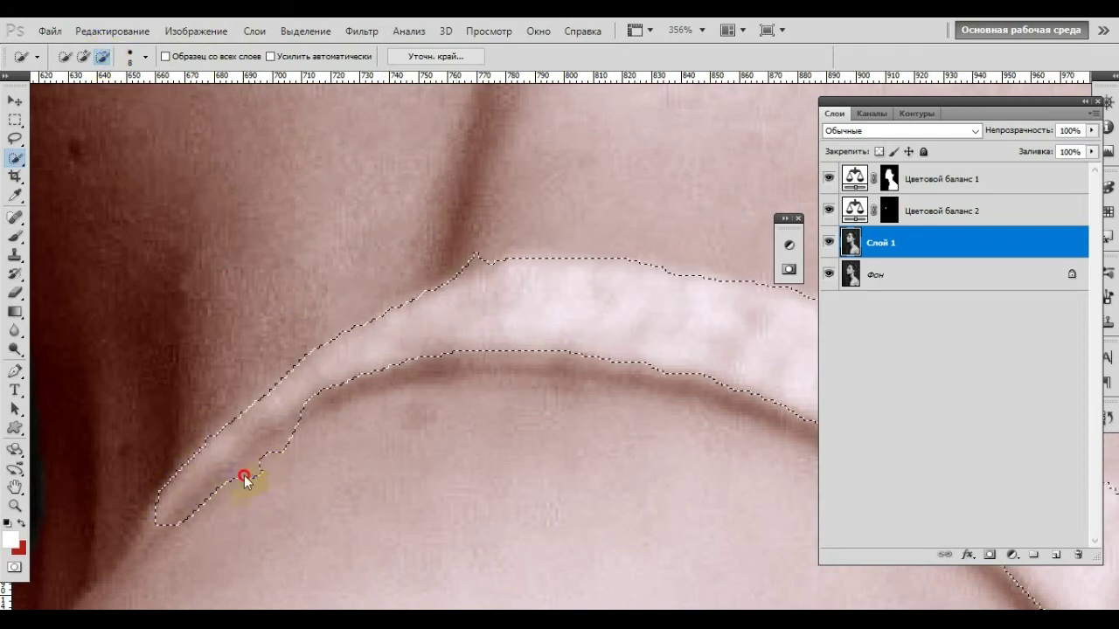
- Enlarge the Quick Selection brush to 31 pixels
scroll(363, 474, "down", 3)
scroll(429, 507, "down", 3)
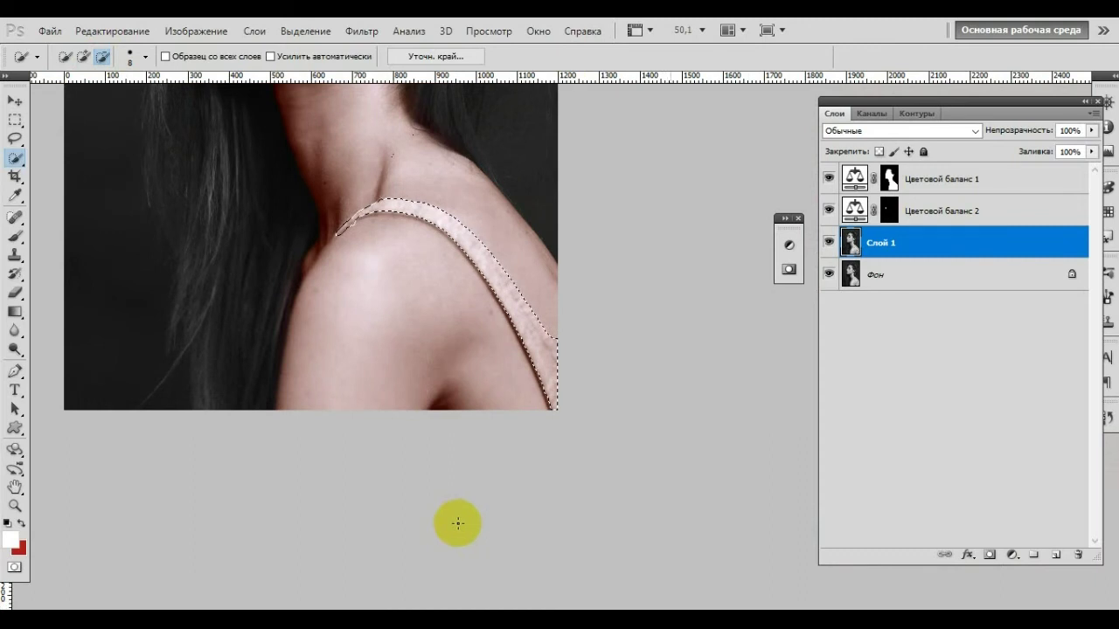
scroll(552, 411, "up", 3)
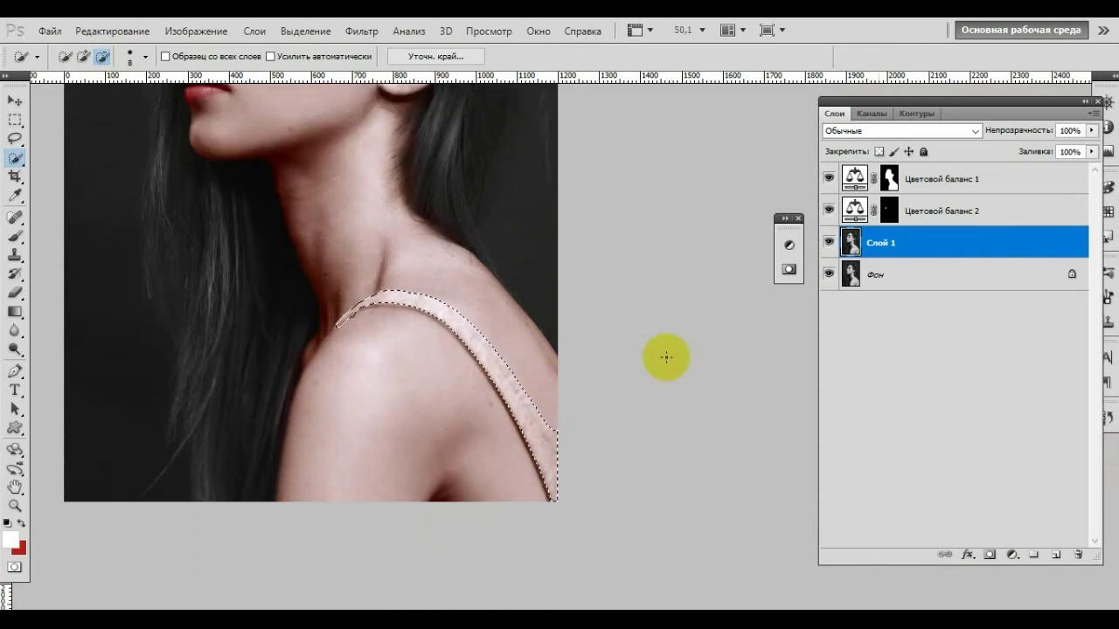
left_click(133, 56)
left_click_drag(85, 90, 105, 90)
left_click(402, 237)
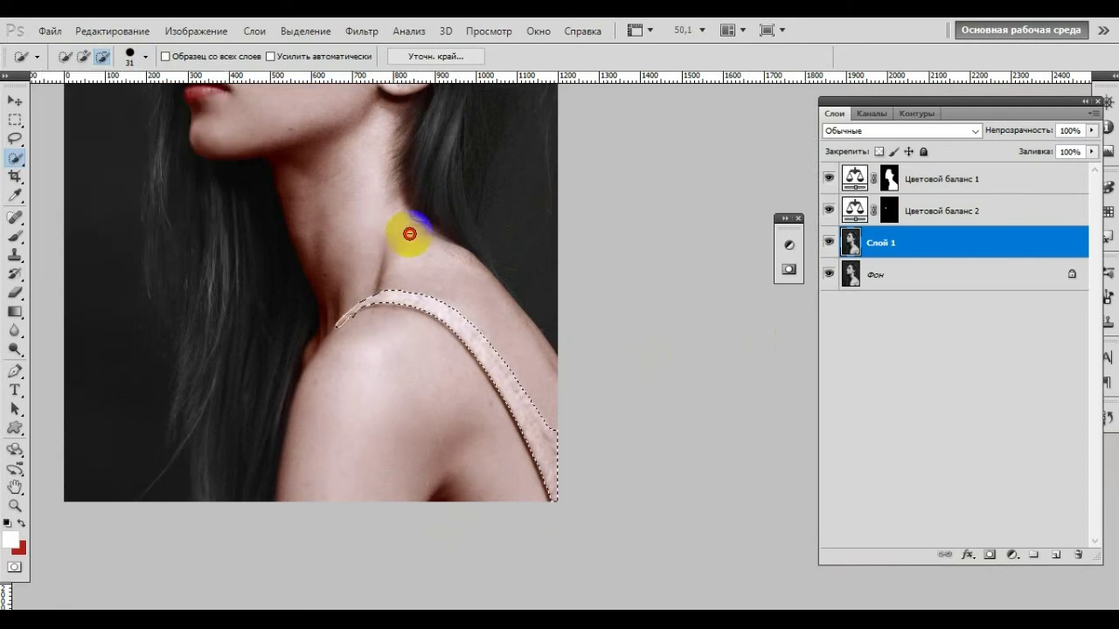
left_click(1014, 560)
- Add a Color Balance layer for the strap, pushing midtones and shadows toward red
left_click(979, 394)
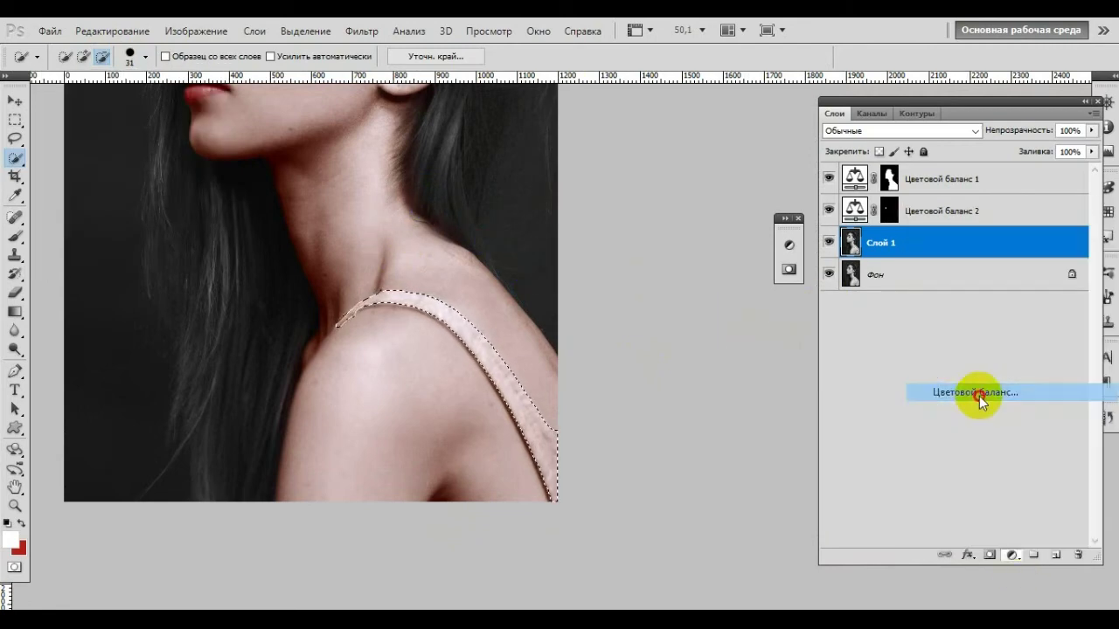
mouse_move(633, 367)
left_mouse_down()
mouse_move(607, 366)
mouse_move(716, 358)
mouse_move(696, 362)
left_mouse_up()
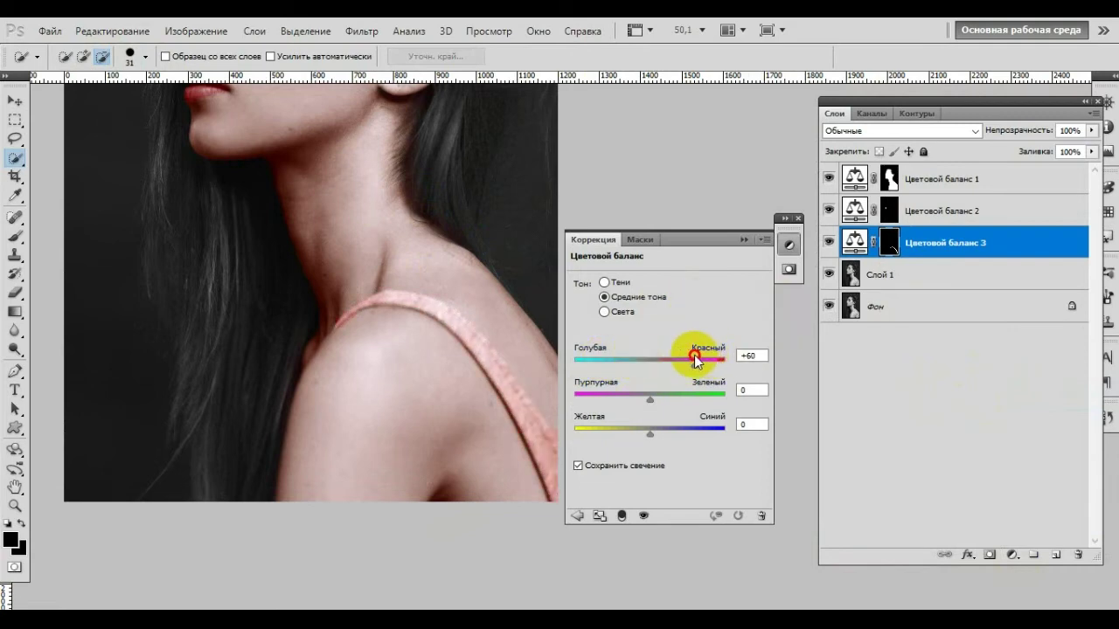
mouse_move(650, 398)
left_mouse_down()
mouse_move(625, 400)
mouse_move(668, 397)
mouse_move(622, 435)
left_mouse_up()
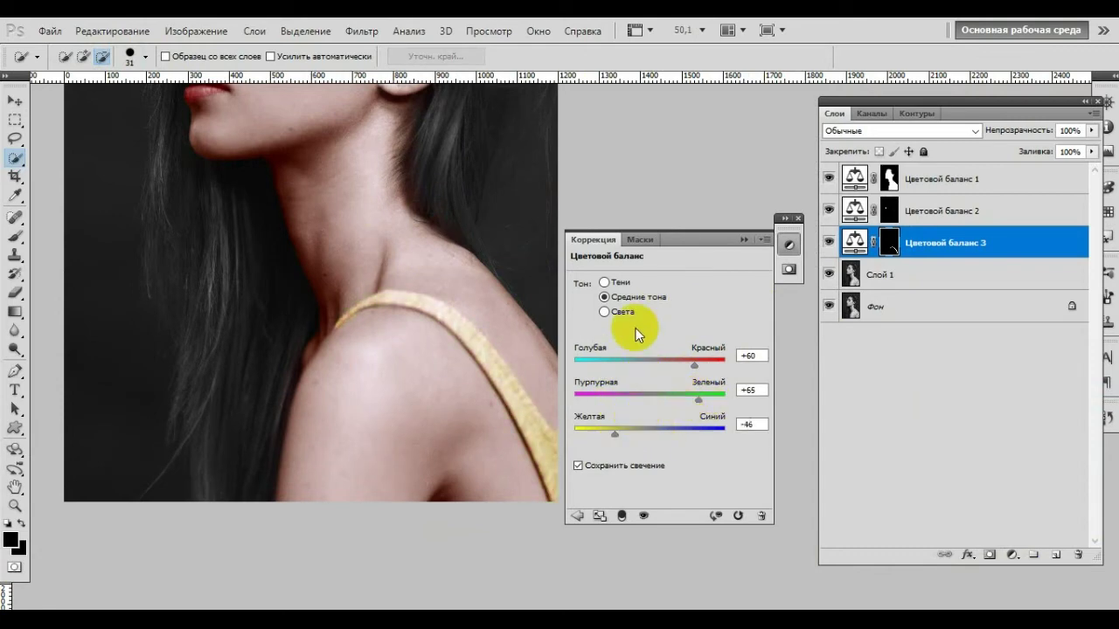
left_click(605, 283)
left_click_drag(633, 362, 690, 363)
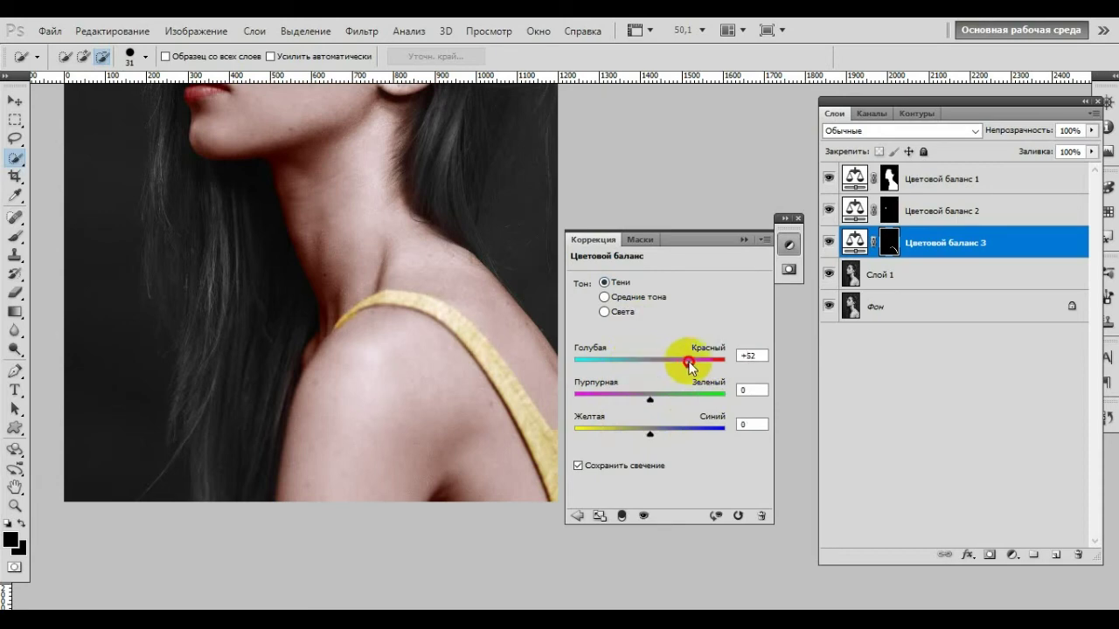
left_click_drag(649, 400, 658, 399)
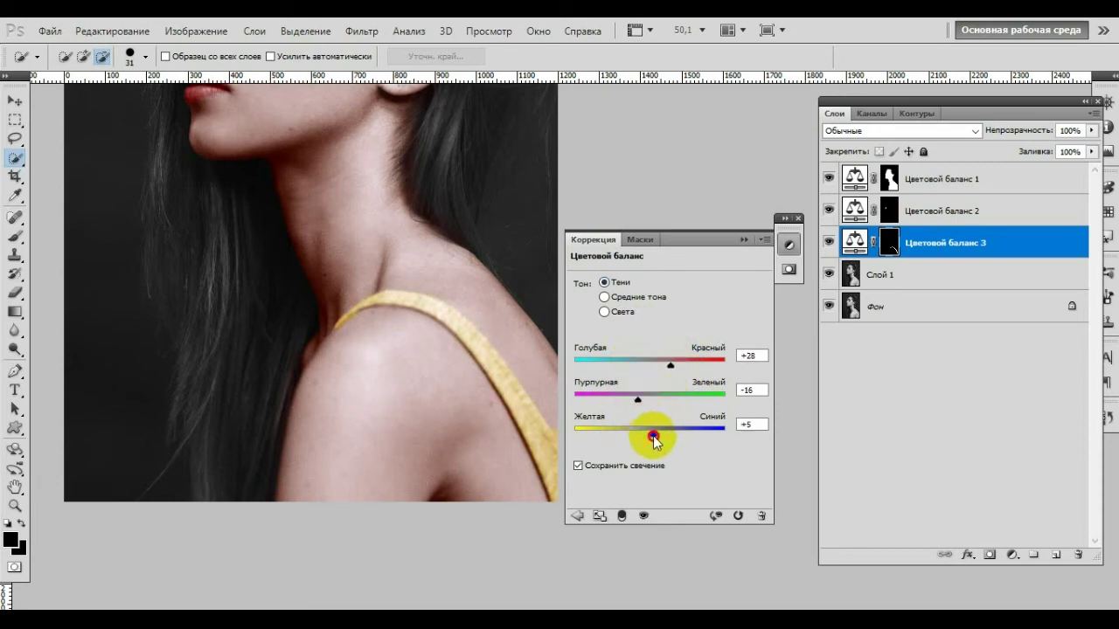
- Shift the shadows toward yellow and set the strap highlights to +17, +10, -9
left_click_drag(654, 437, 630, 438)
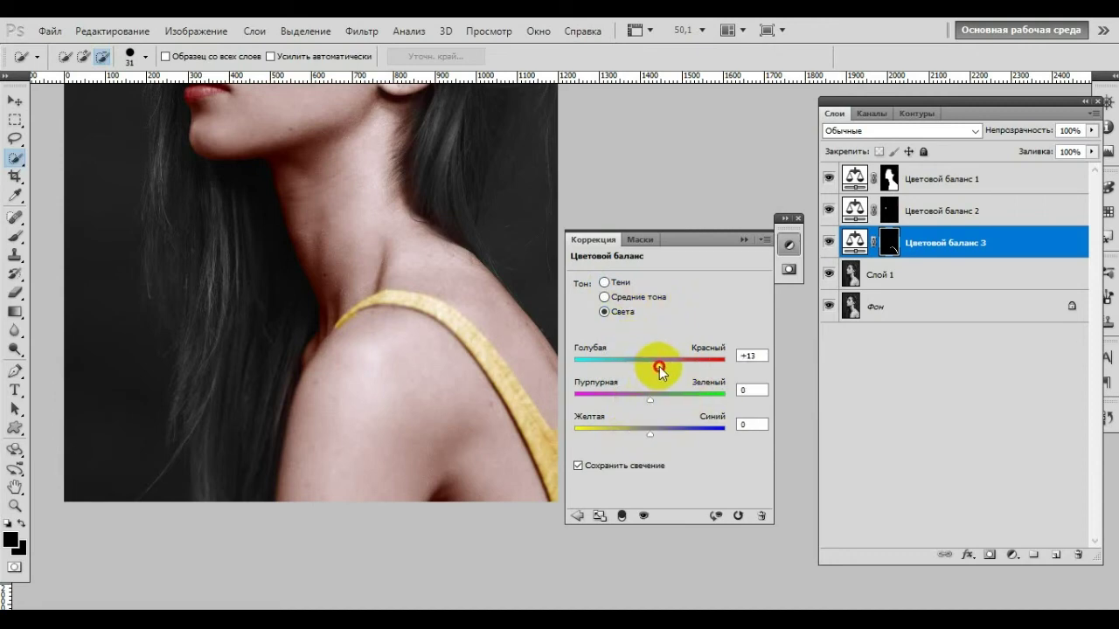
left_click_drag(650, 435, 631, 434)
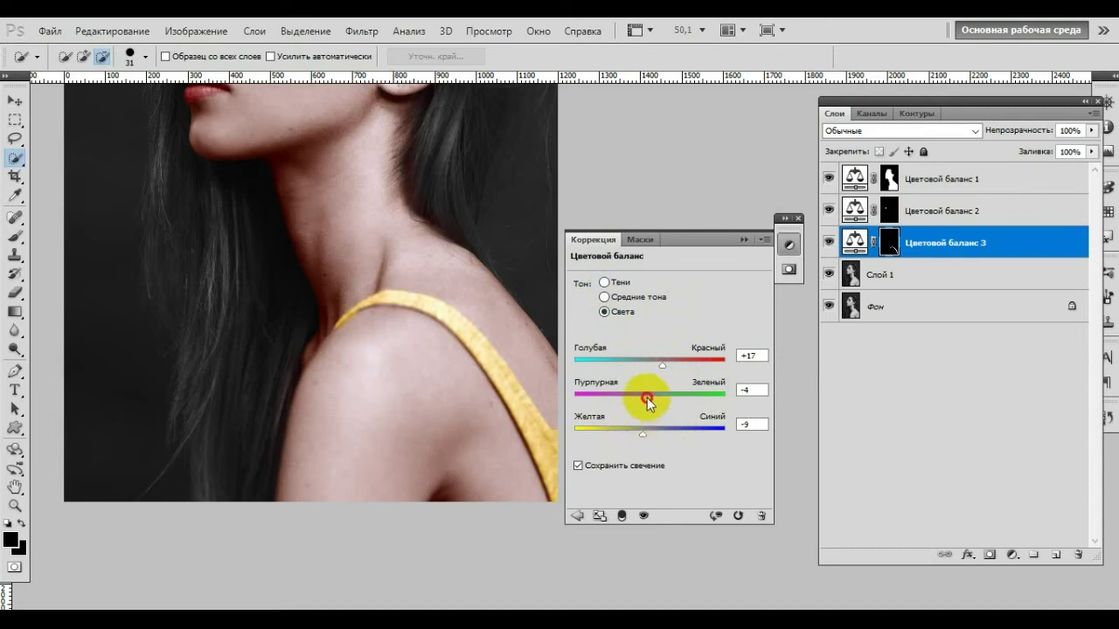
mouse_move(647, 397)
left_mouse_down()
mouse_move(670, 403)
mouse_move(655, 407)
left_mouse_up()
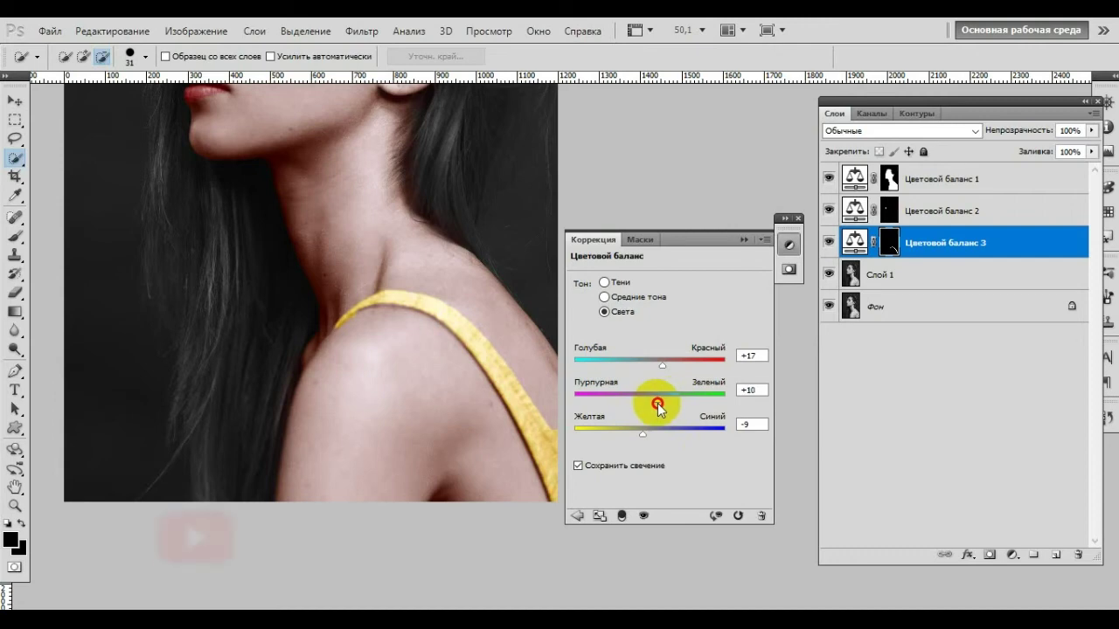
left_click(742, 239)
scroll(592, 428, "down", 2)
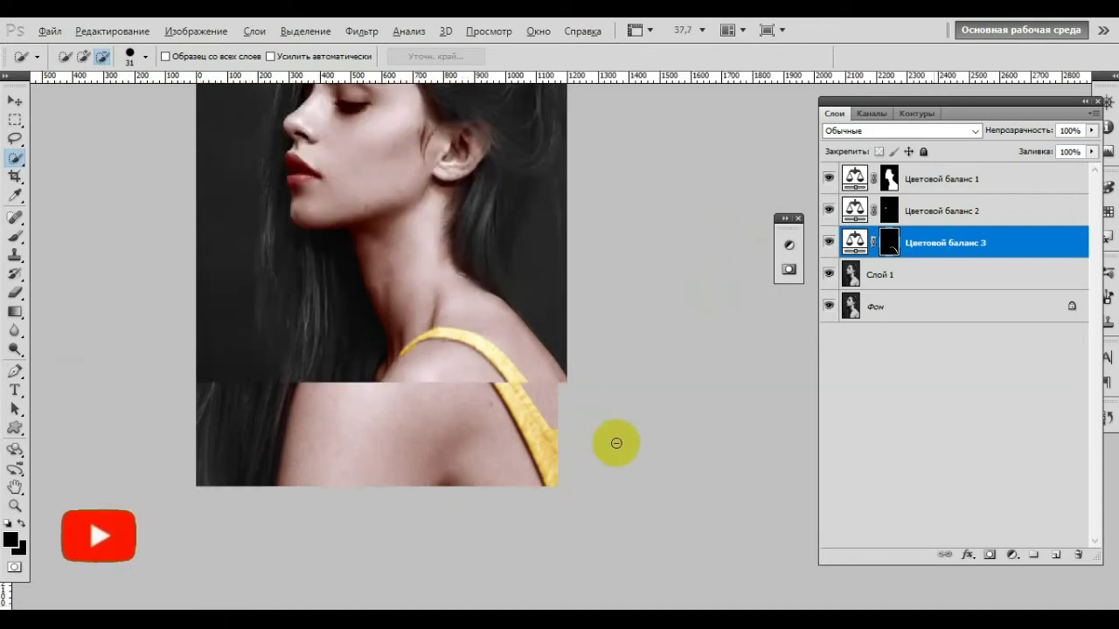
- With the Brush tool, touch up the Цветовой баланс 3 mask at the strap's left end
left_click(15, 238)
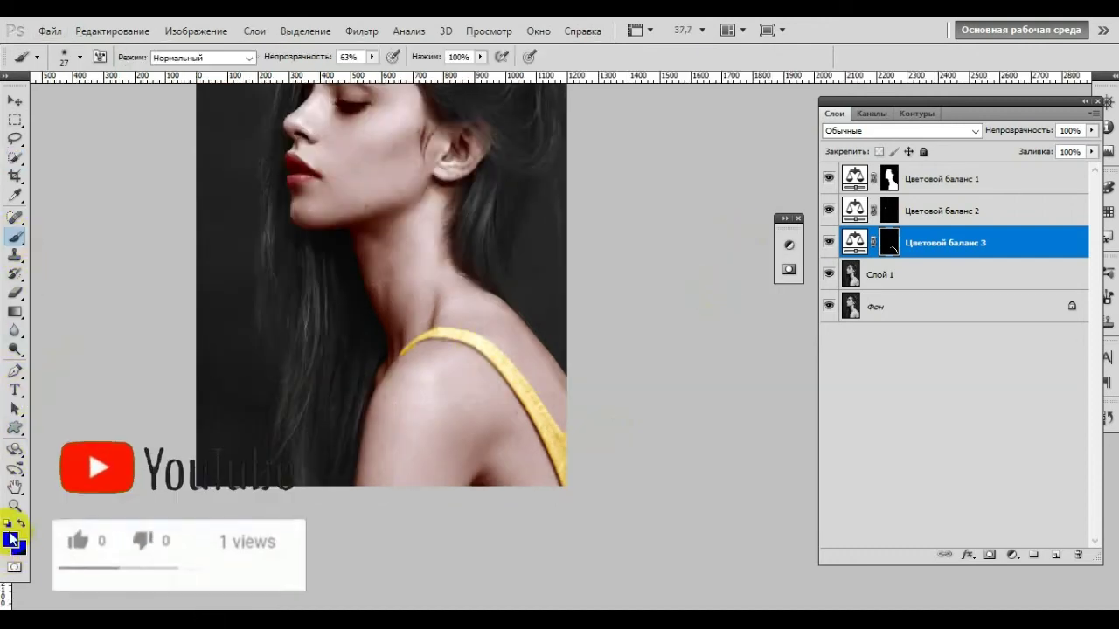
scroll(462, 345, "up", 3)
scroll(545, 369, "up", 3)
scroll(670, 472, "down", 3)
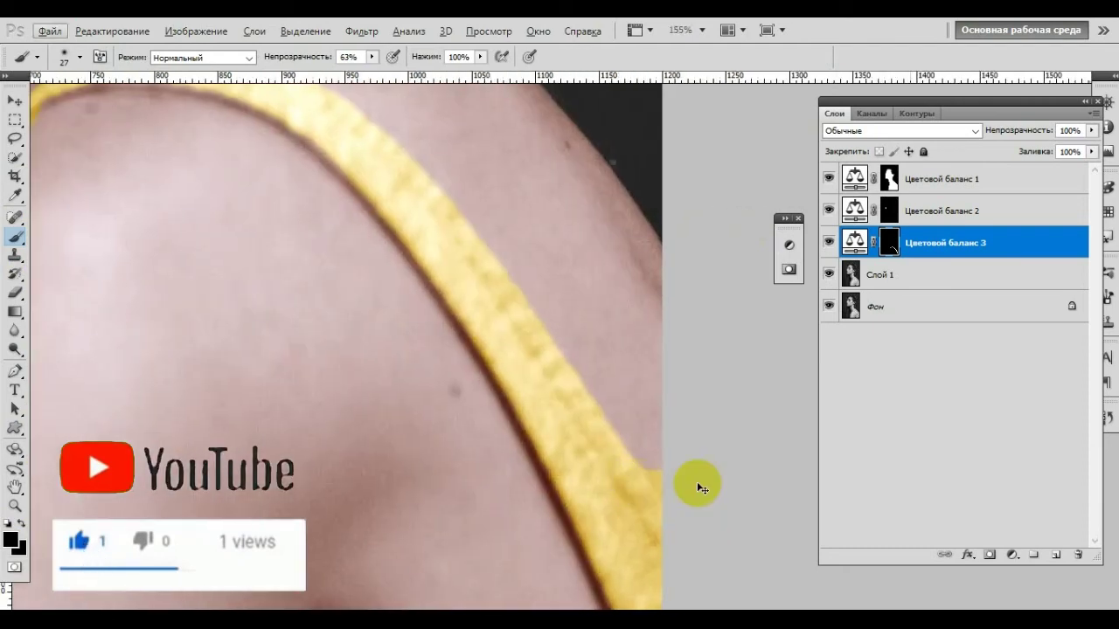
left_click_drag(662, 464, 675, 486)
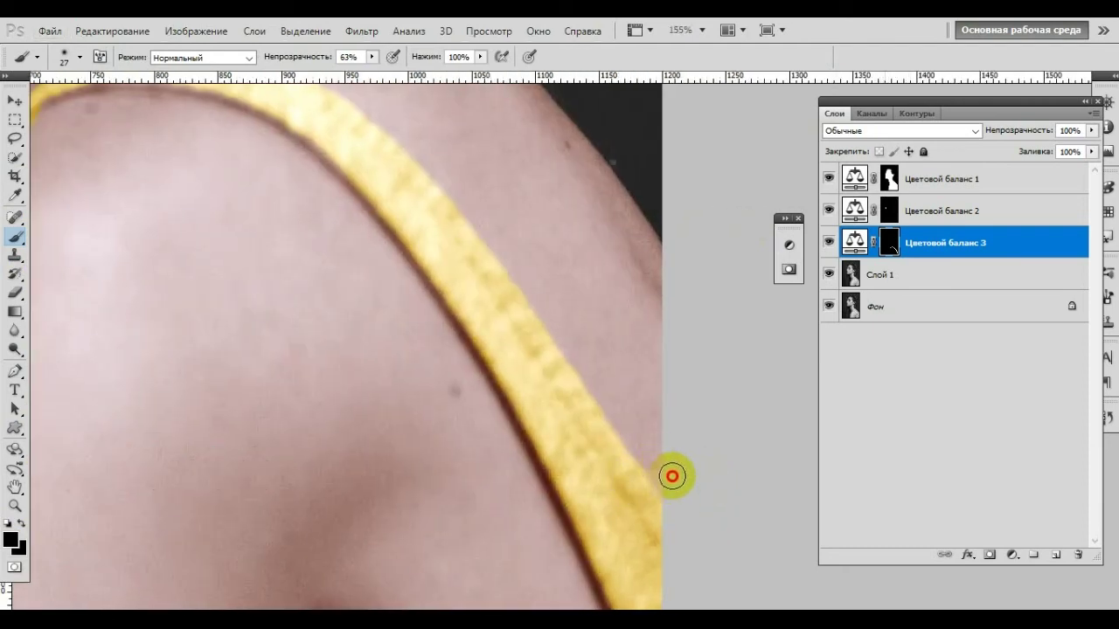
scroll(318, 257, "up", 5)
scroll(242, 257, "left", 5)
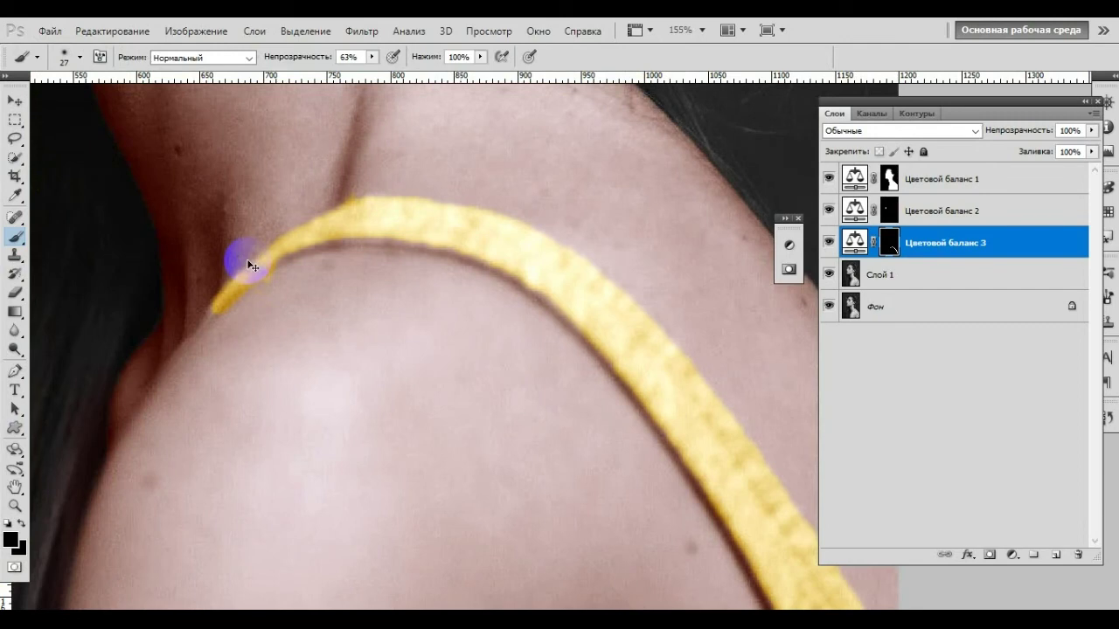
left_click(256, 410)
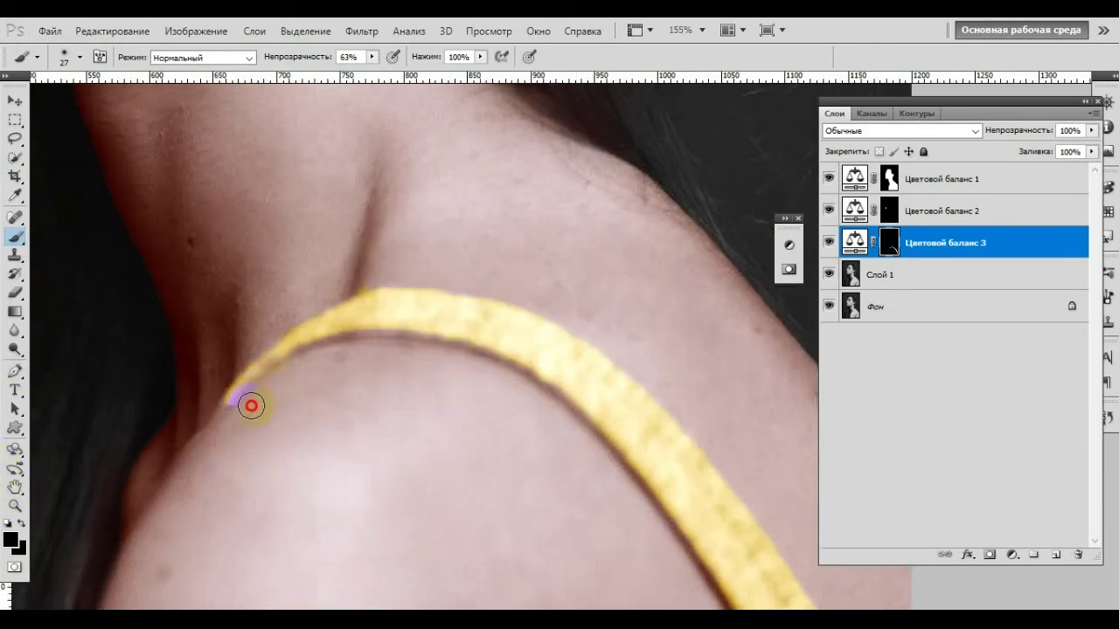
- Set the foreground colour to white and the brush opacity to 30%
left_click(11, 541)
left_click(650, 306)
left_click(987, 268)
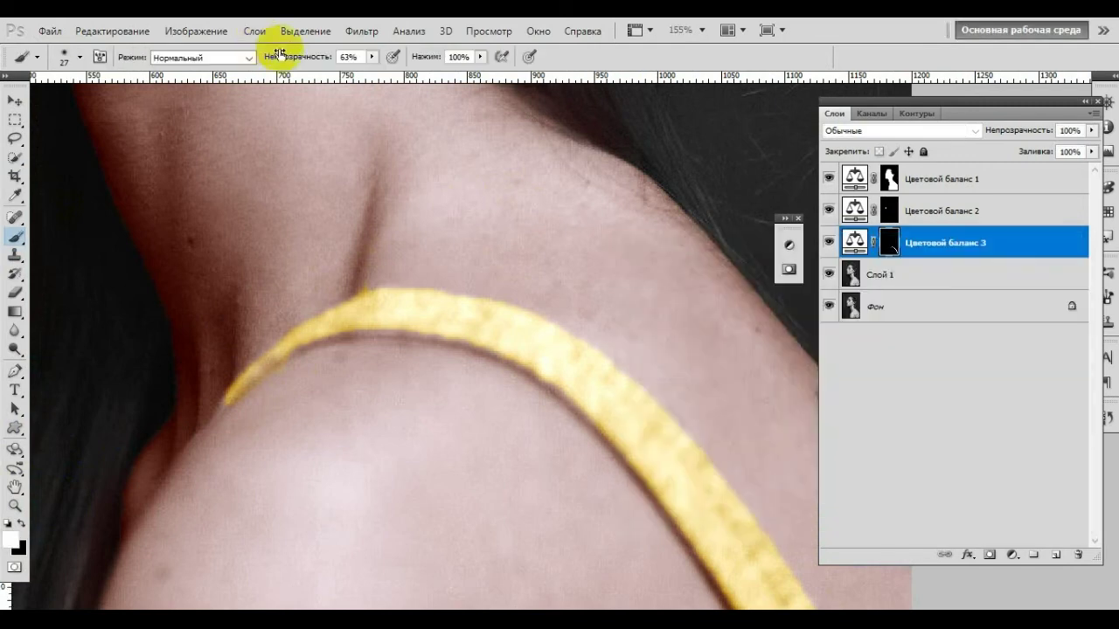
left_click_drag(372, 56, 346, 73)
scroll(225, 368, "up", 2)
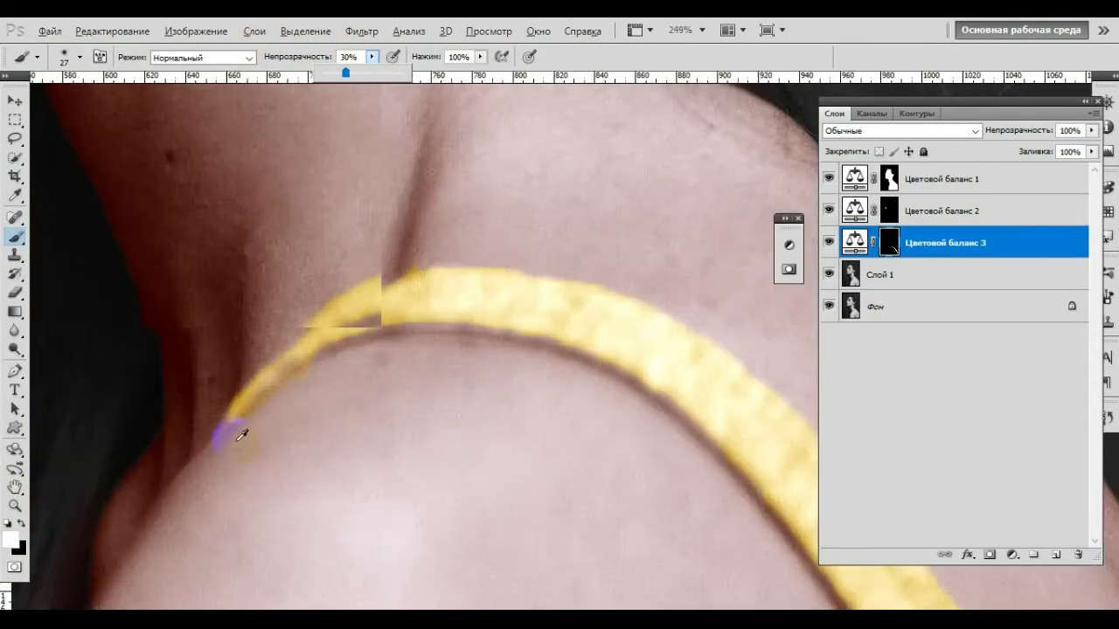
left_click(223, 420)
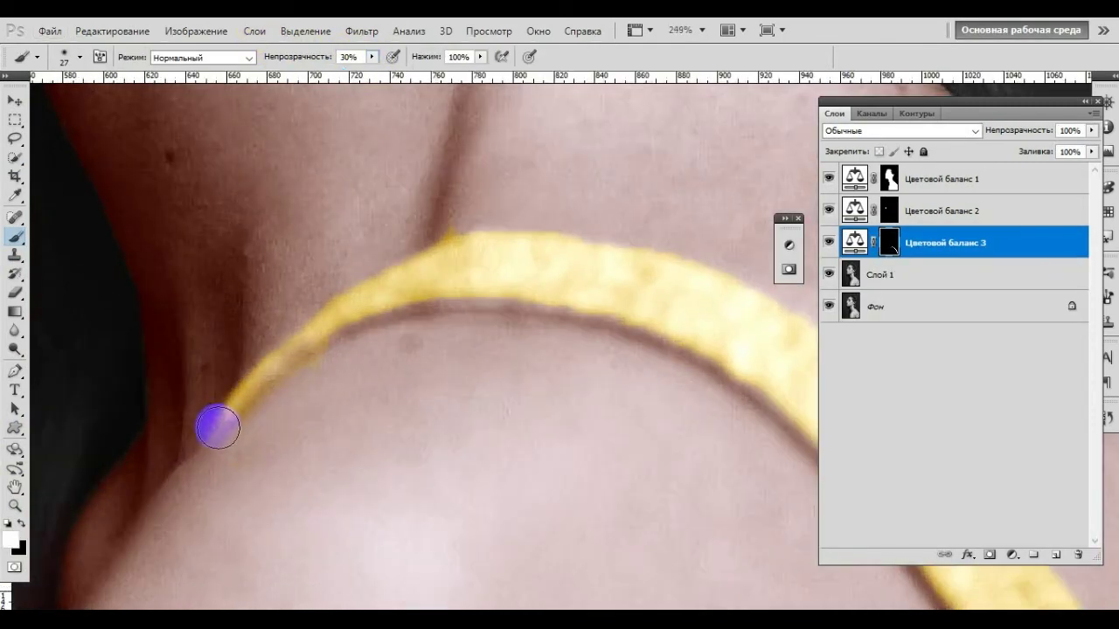
scroll(492, 331, "up", 1)
- Softly paint along the top of the strap to strengthen its yellow, then reset the foreground to black
left_click(623, 342)
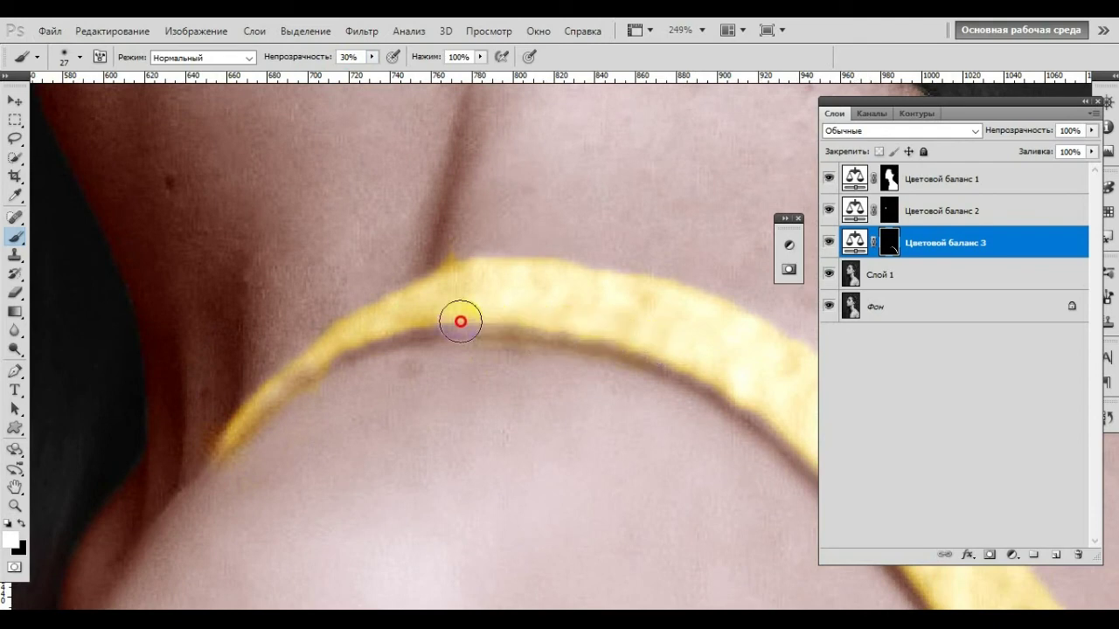
left_click_drag(483, 316, 354, 335)
left_click_drag(436, 287, 554, 270)
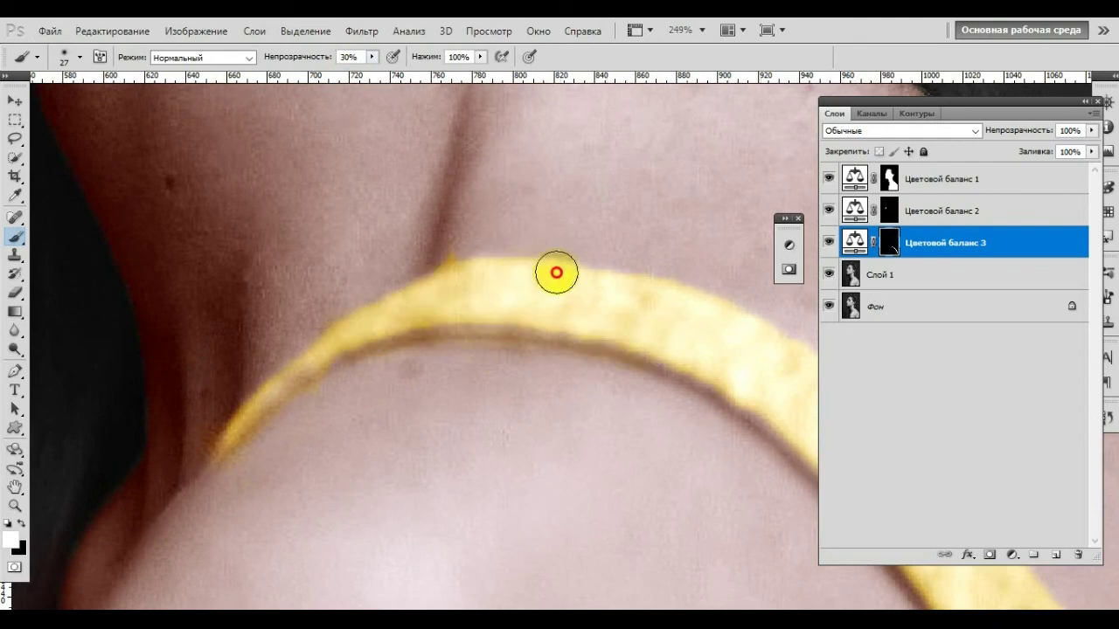
key("i")
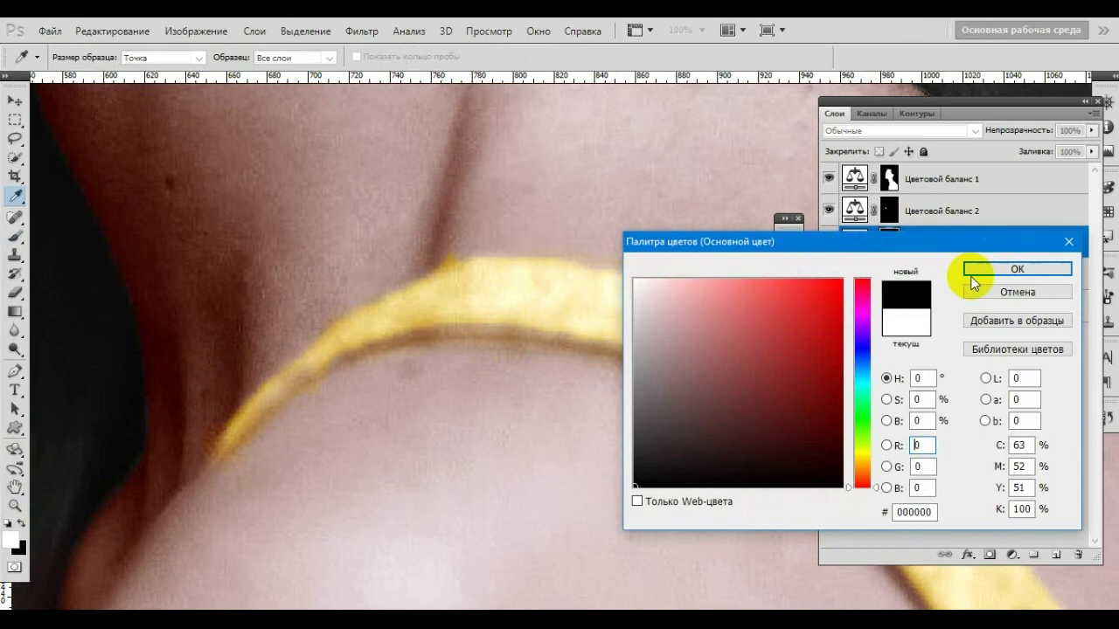
left_click(1017, 270)
key("b")
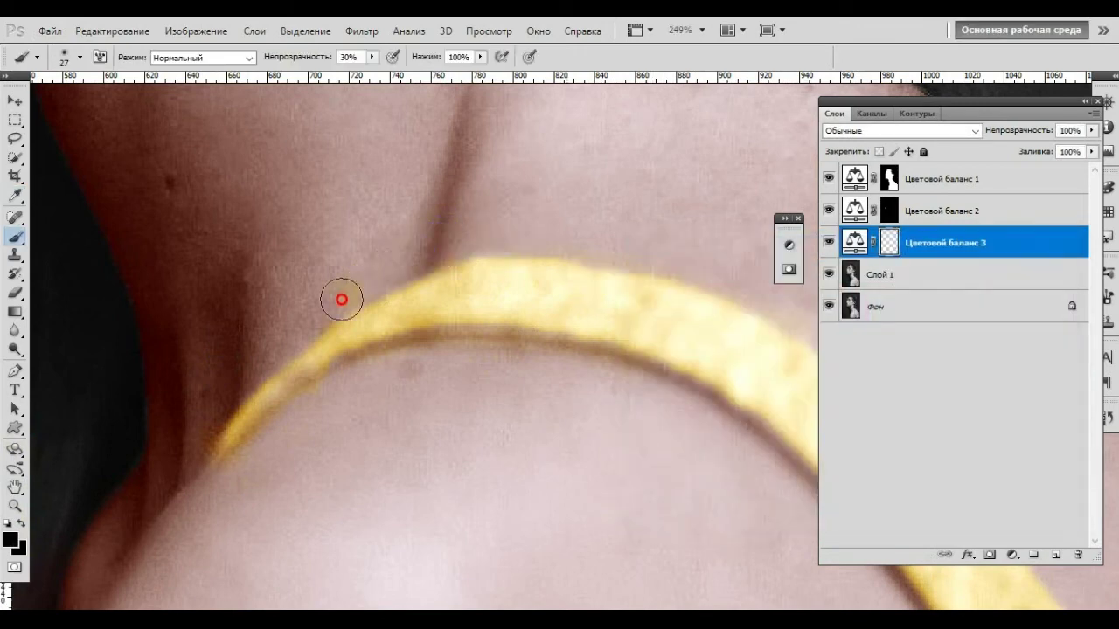
key("u")
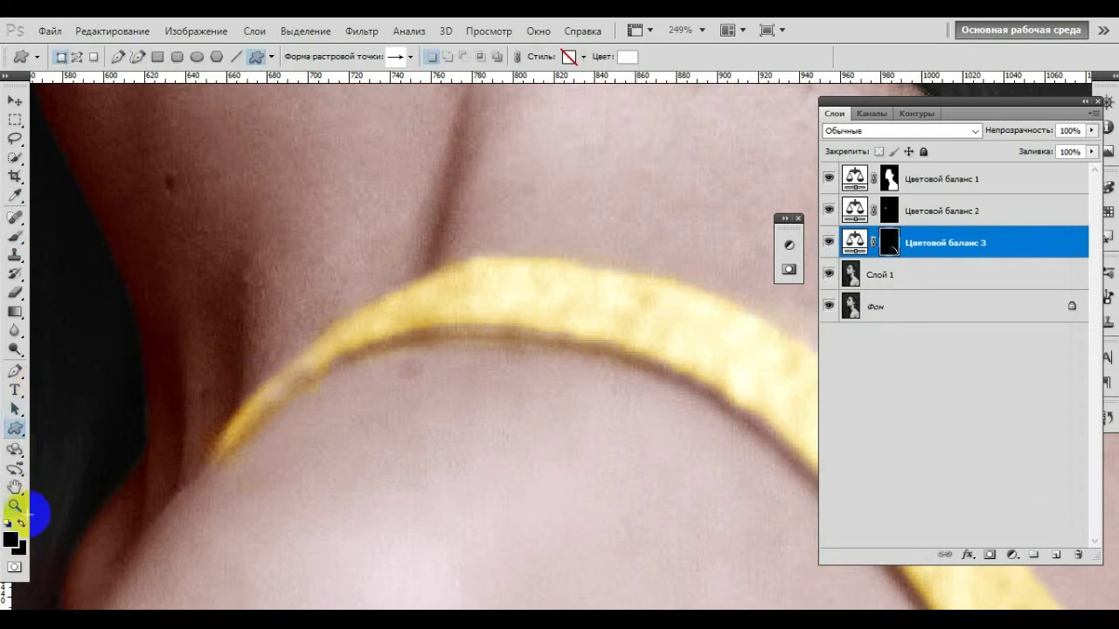
- Switch the foreground back to white and repaint yellow along the strap's length
scroll(555, 394, "down", 3)
scroll(644, 457, "down", 2)
scroll(712, 521, "down", 2)
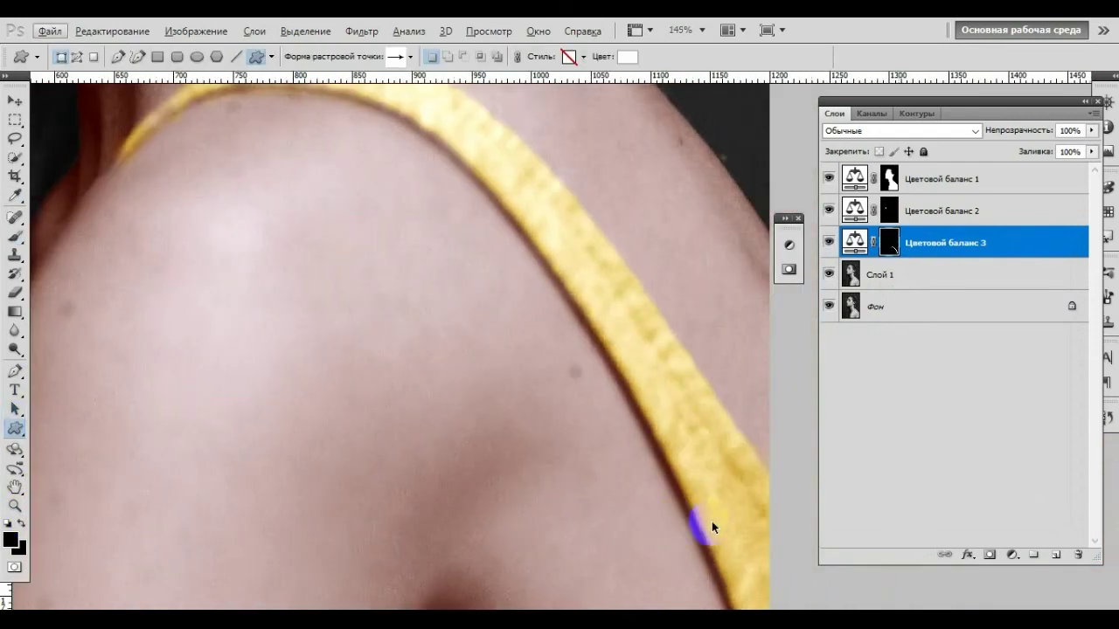
scroll(711, 521, "right", 3)
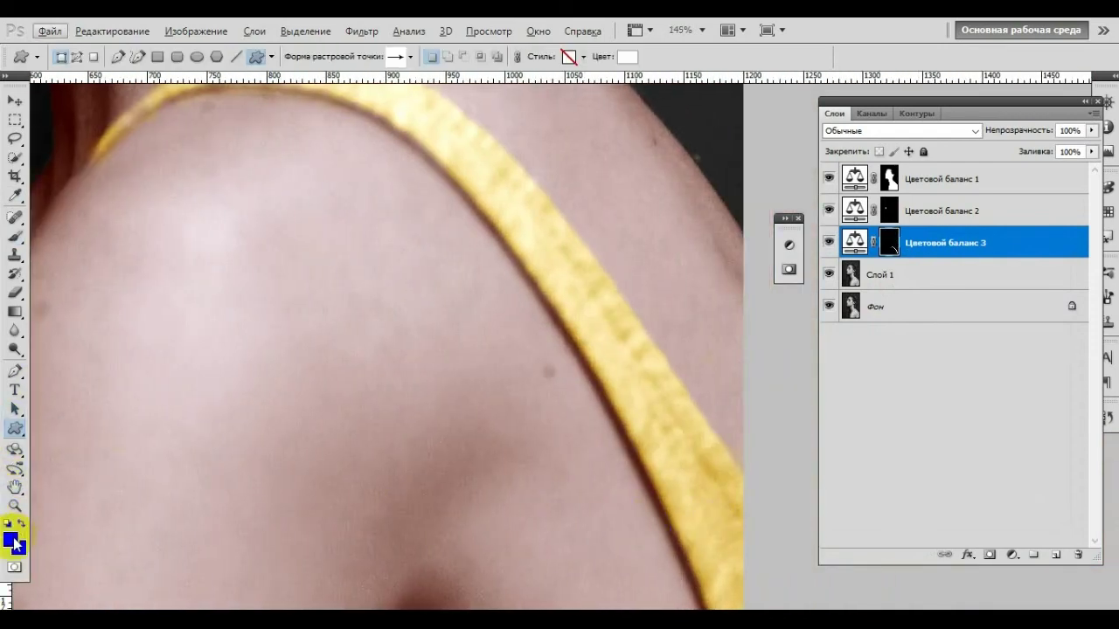
left_click(11, 539)
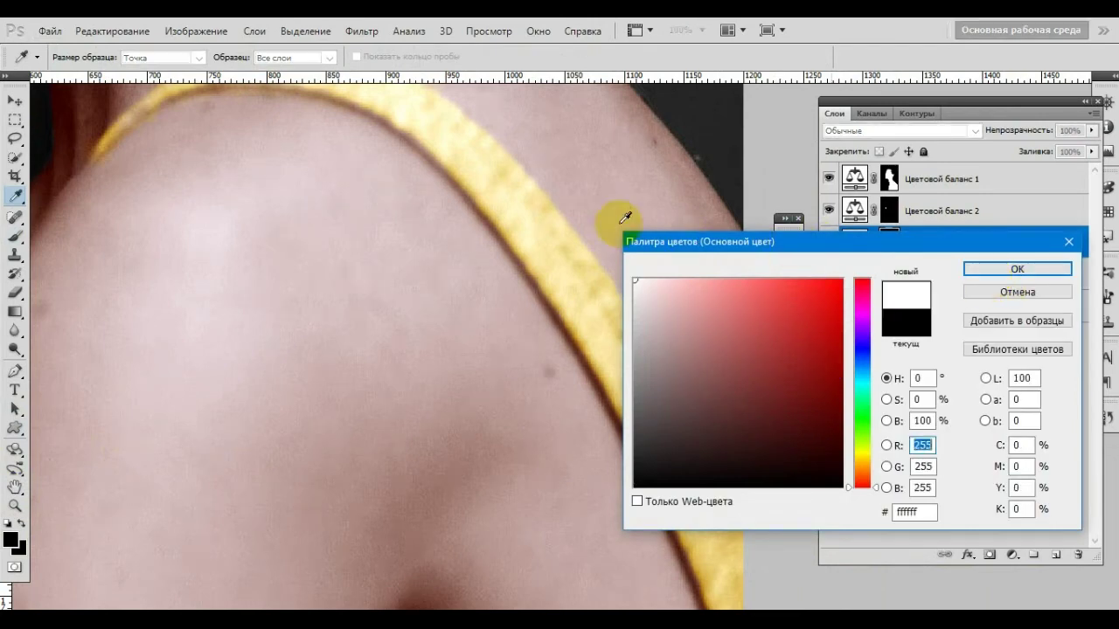
left_click(1062, 270)
scroll(333, 228, "up", 4)
scroll(332, 227, "right", 2)
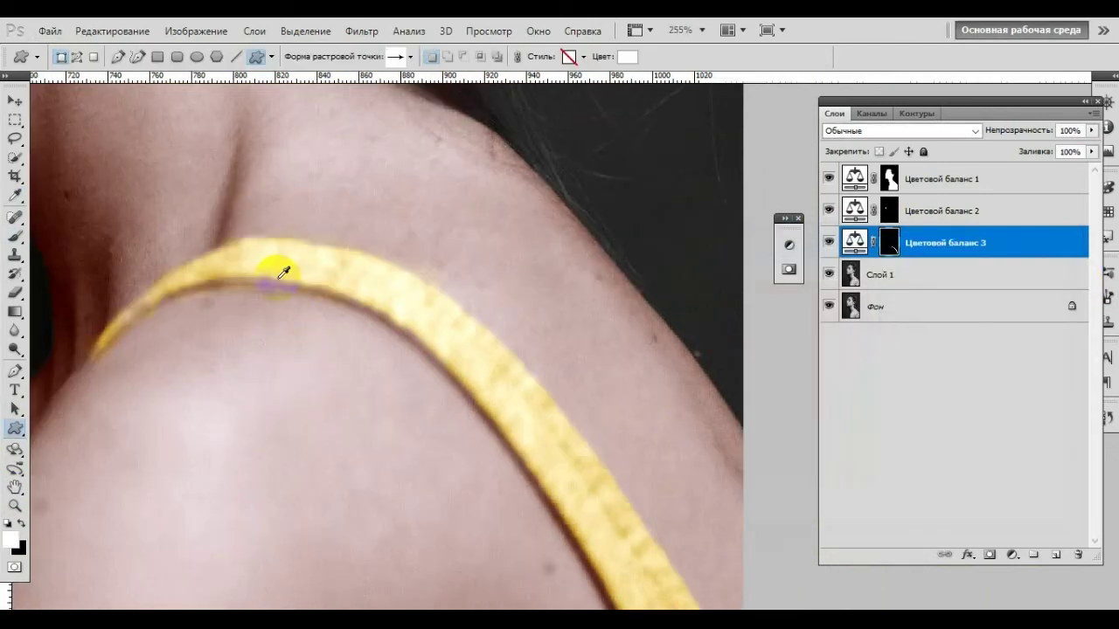
scroll(358, 292, "up", 3)
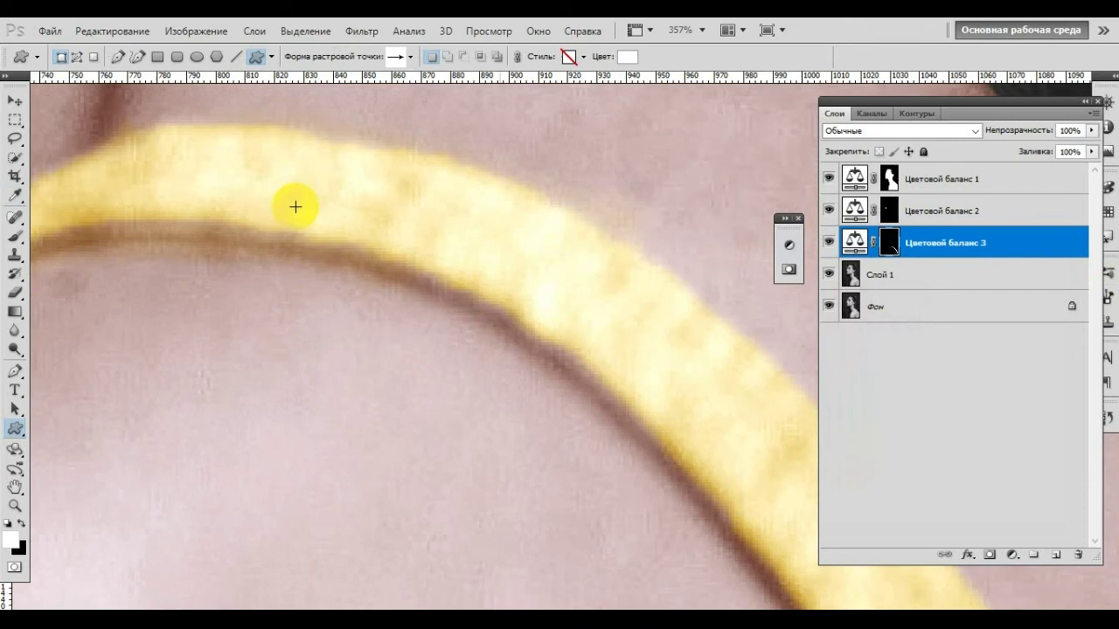
left_click(14, 236)
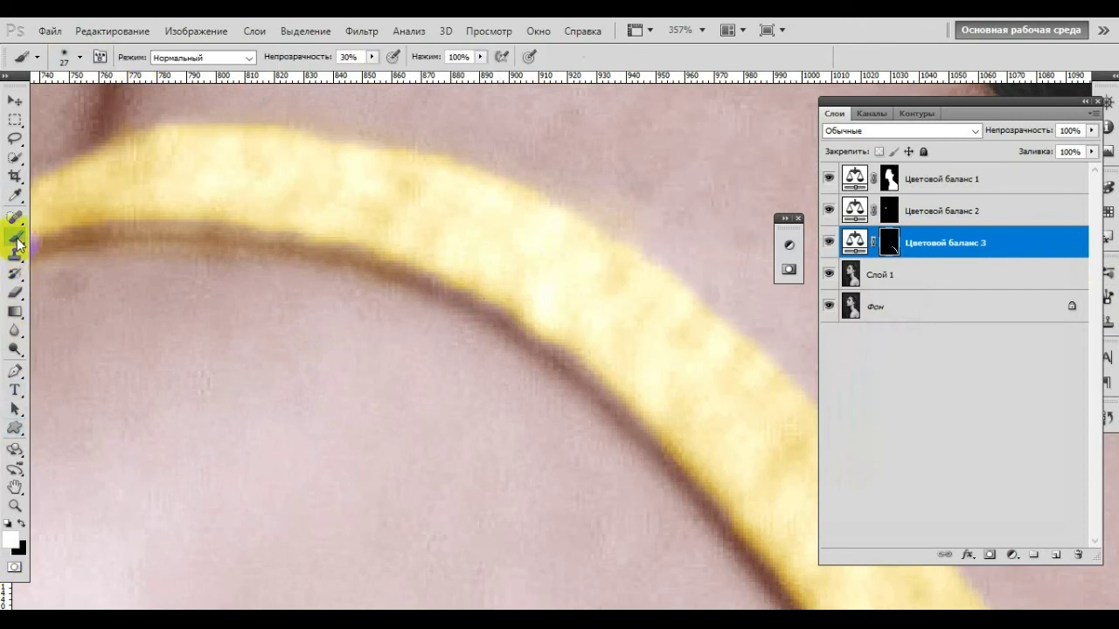
mouse_move(462, 276)
left_mouse_down()
mouse_move(545, 315)
mouse_move(674, 446)
mouse_move(487, 277)
mouse_move(297, 227)
mouse_move(169, 211)
left_mouse_up()
- Touch up the strap's colour near the neck and return the foreground to black
scroll(170, 212, "down", 3)
scroll(457, 305, "down", 3)
scroll(537, 400, "down", 3)
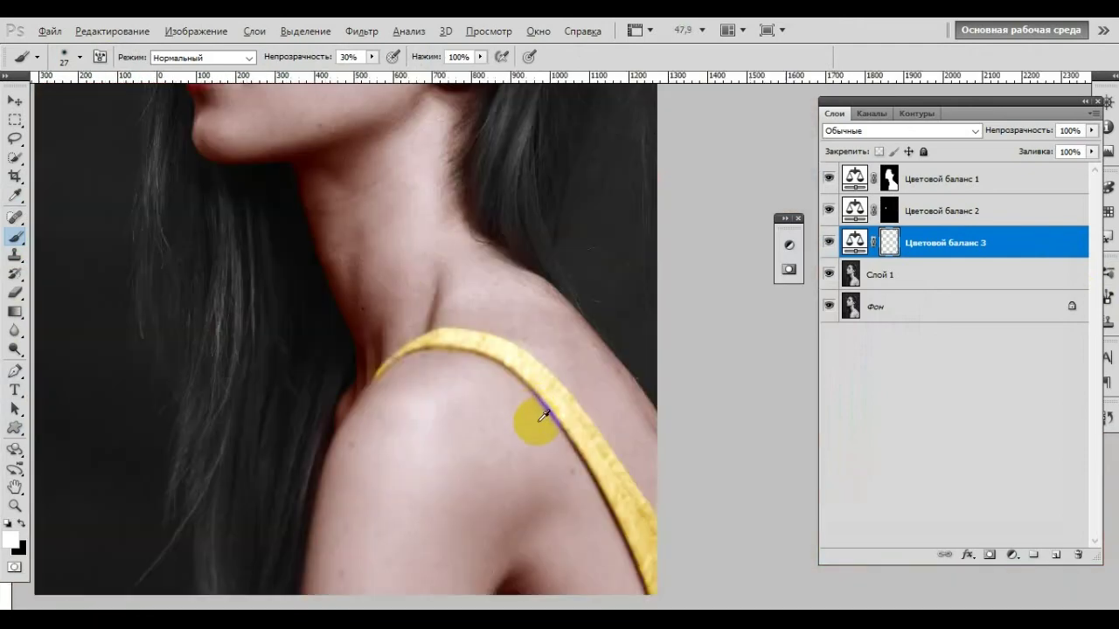
scroll(530, 425, "down", 3)
scroll(341, 376, "up", 3)
scroll(325, 411, "up", 3)
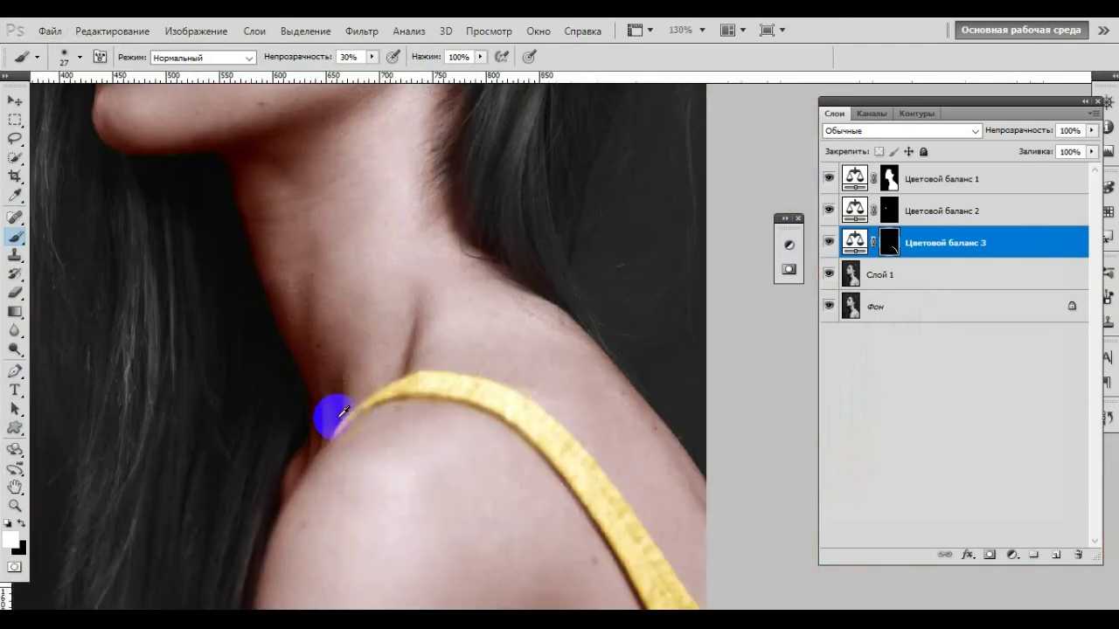
scroll(382, 433, "up", 3)
scroll(382, 433, "up", 2)
scroll(370, 399, "up", 1)
left_click_drag(263, 437, 549, 254)
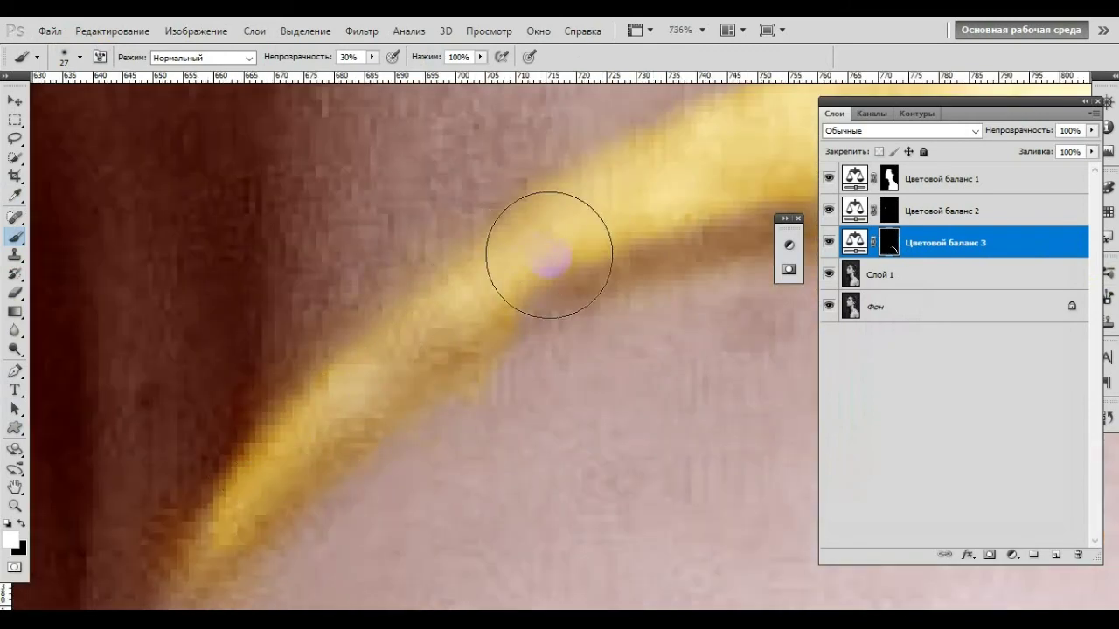
scroll(624, 274, "down", 2)
scroll(499, 376, "down", 3)
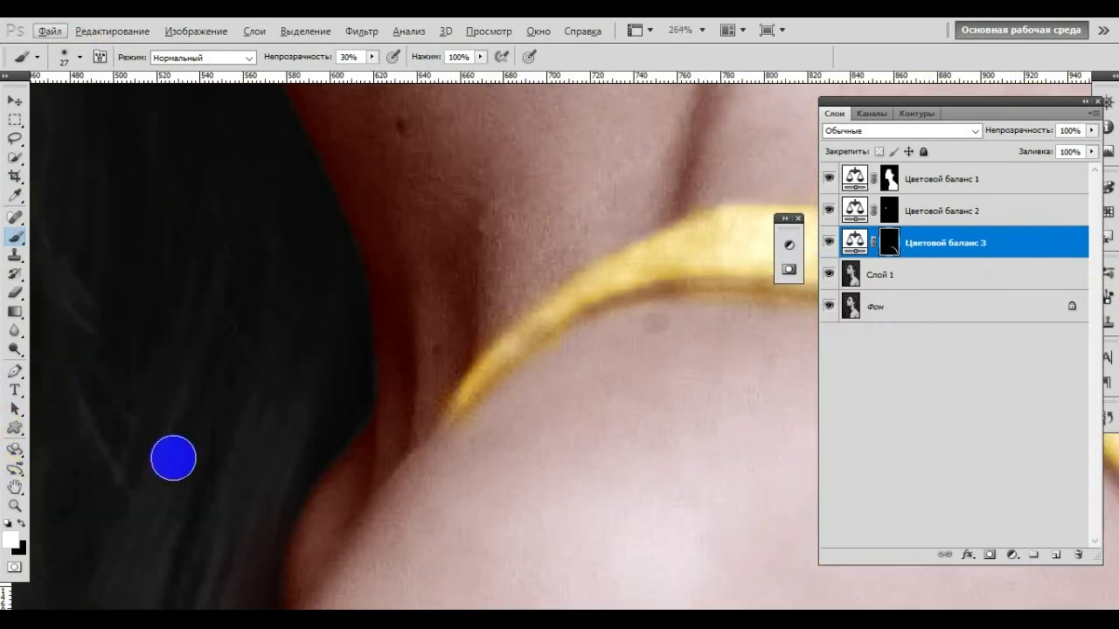
left_click(11, 539)
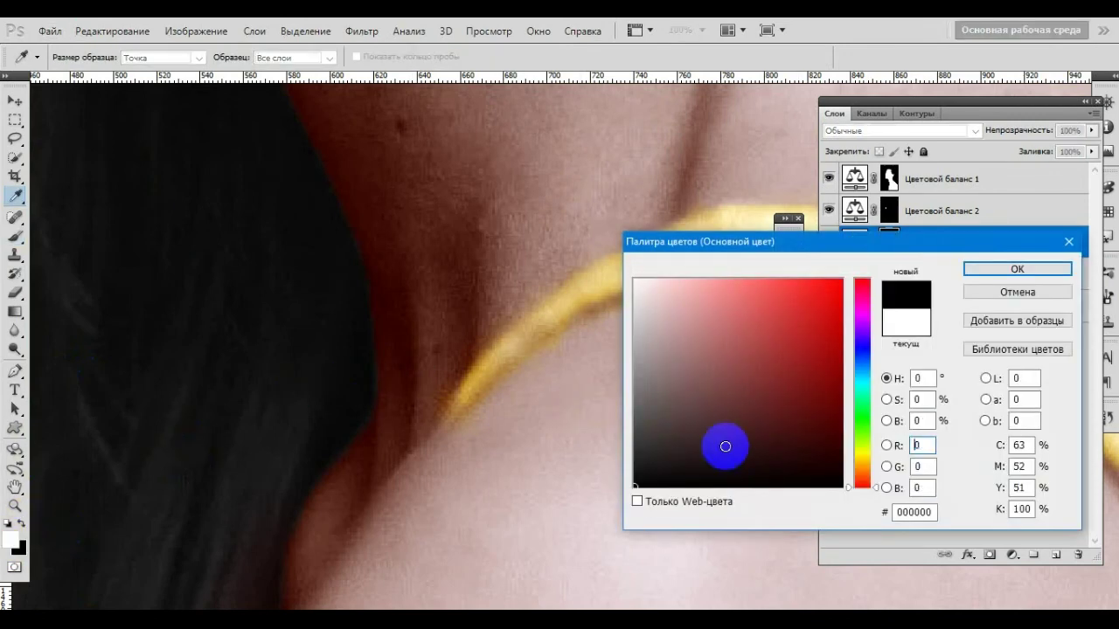
left_click(973, 277)
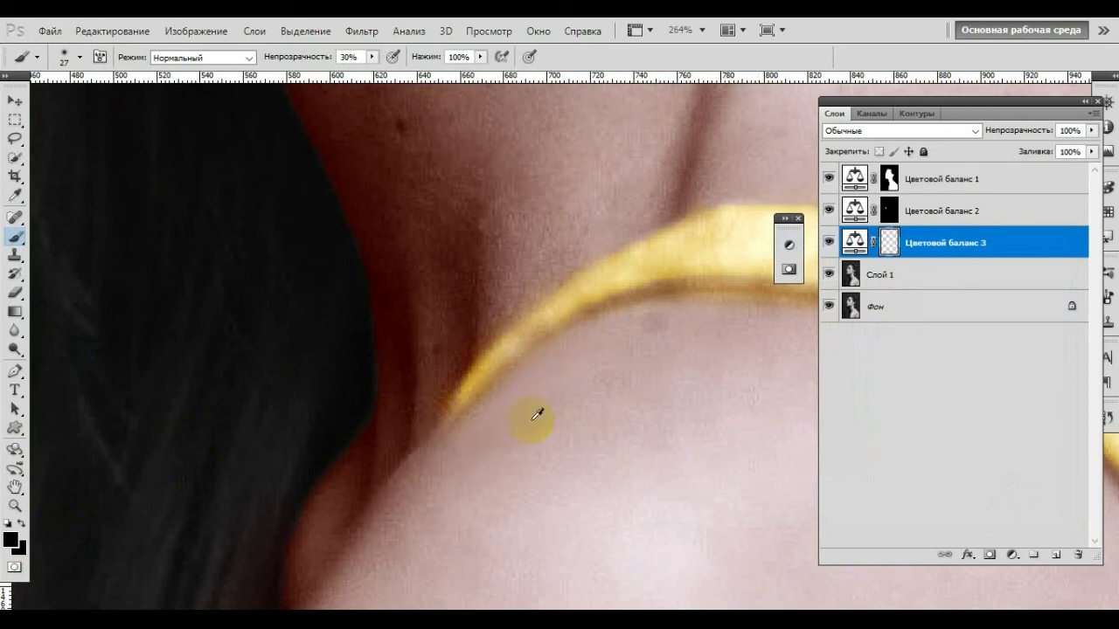
scroll(537, 414, "down", 1, "alt")
scroll(562, 412, "down", 3, "alt")
scroll(563, 411, "down", 2, "alt")
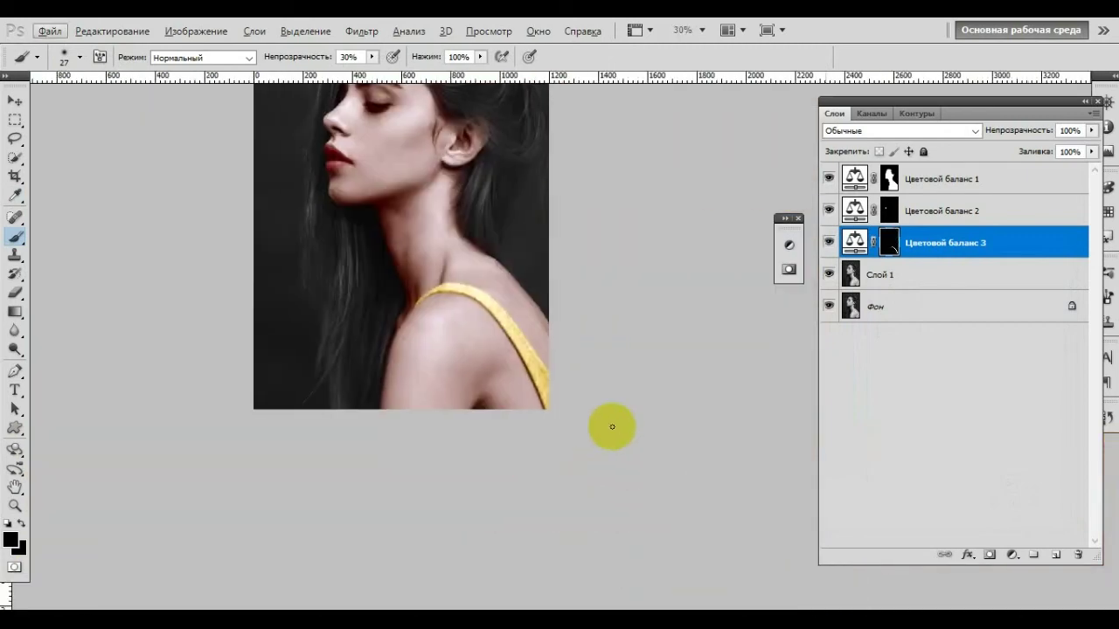
- Add a new Color Balance adjustment layer (Цветовой баланс 4) above Слой 1
scroll(612, 427, "up", 3)
scroll(612, 426, "up", 2)
scroll(612, 427, "down", 1)
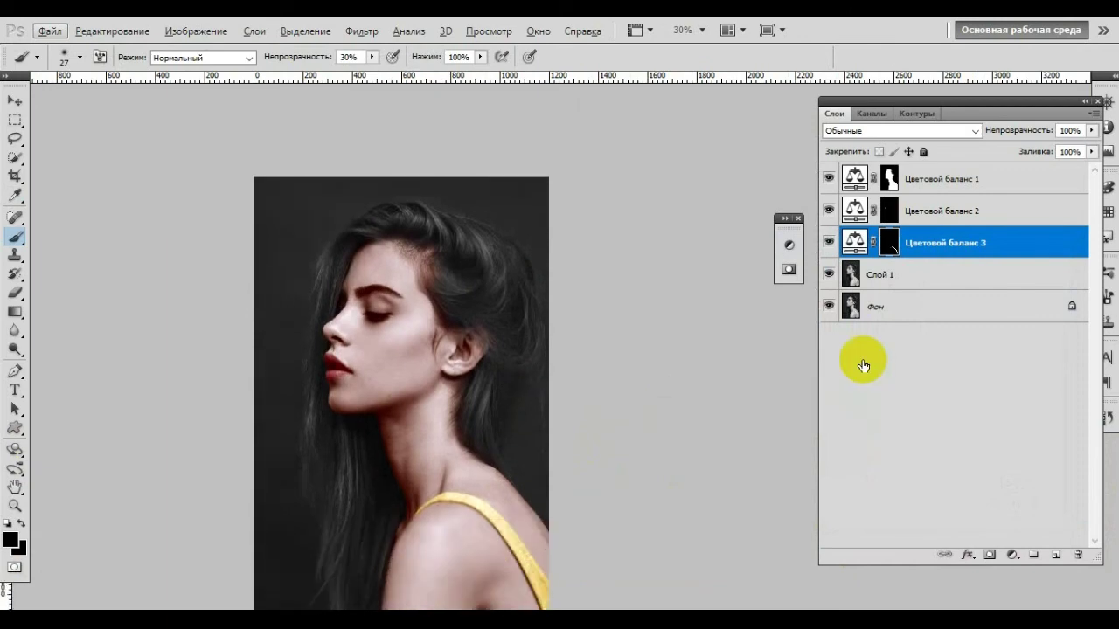
left_click(932, 280)
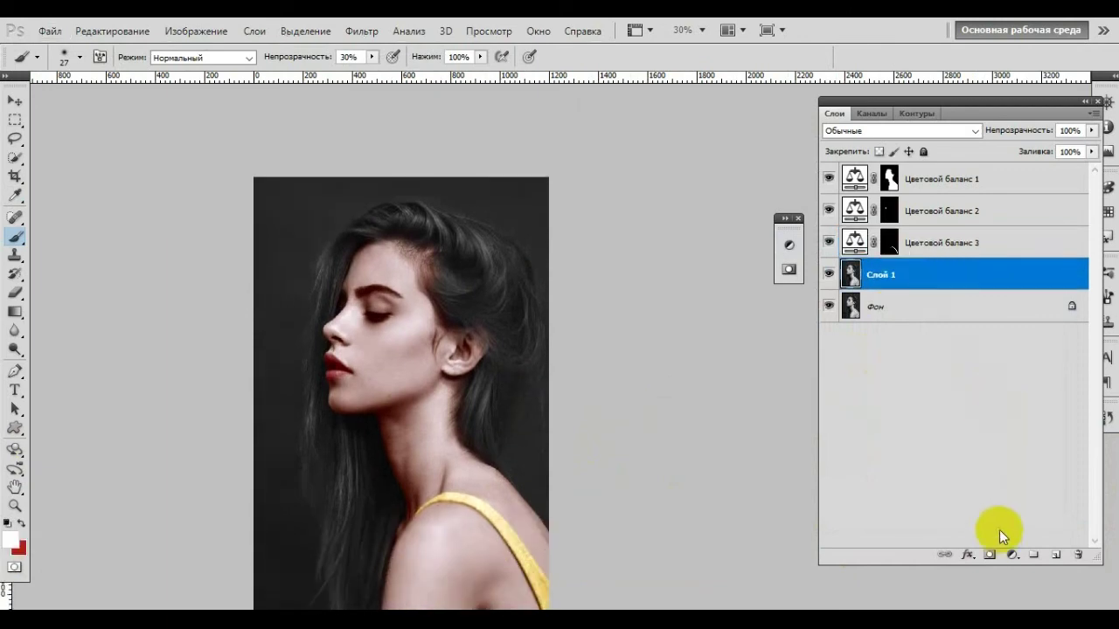
left_click(1010, 556)
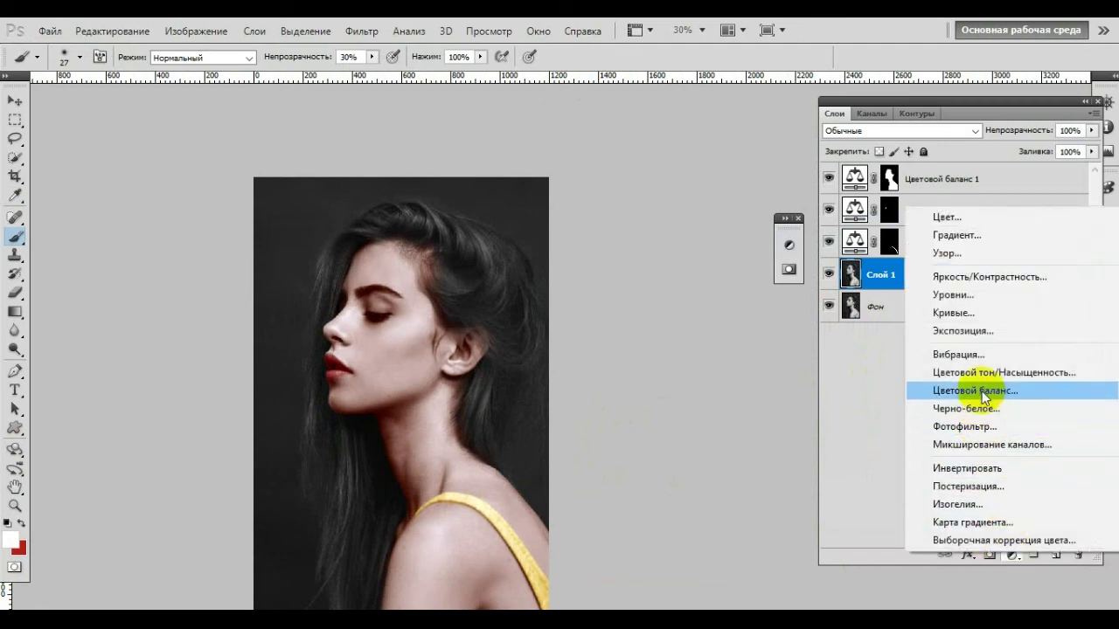
left_click(982, 391)
left_click_drag(699, 240, 743, 245)
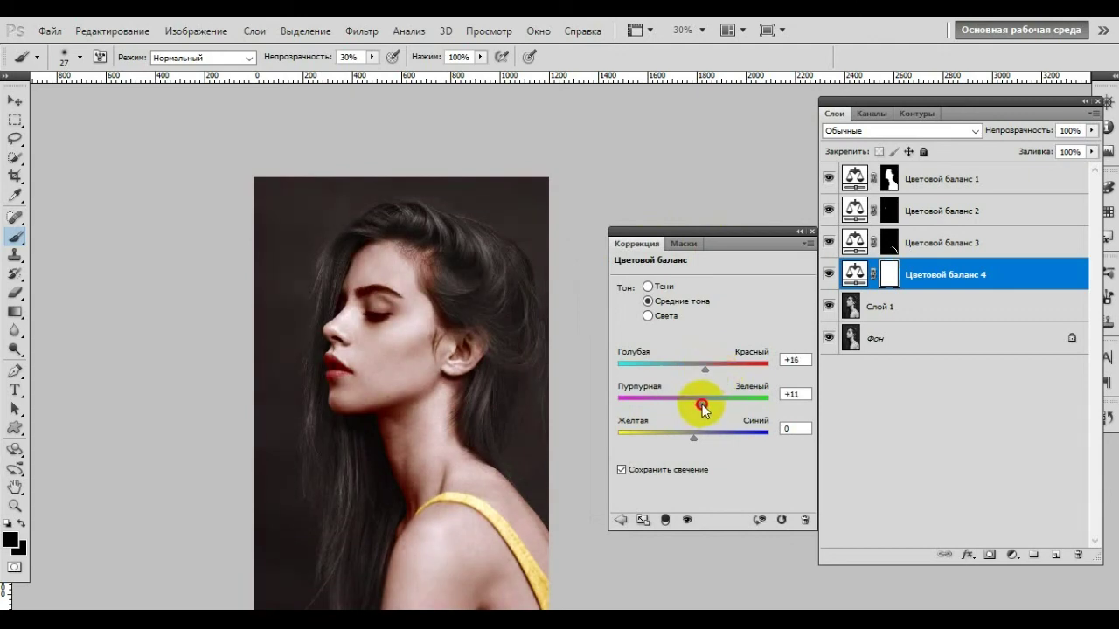
- Shift the midtones toward blue and the shadows toward red and magenta
left_click_drag(696, 399, 702, 400)
left_click_drag(695, 437, 672, 437)
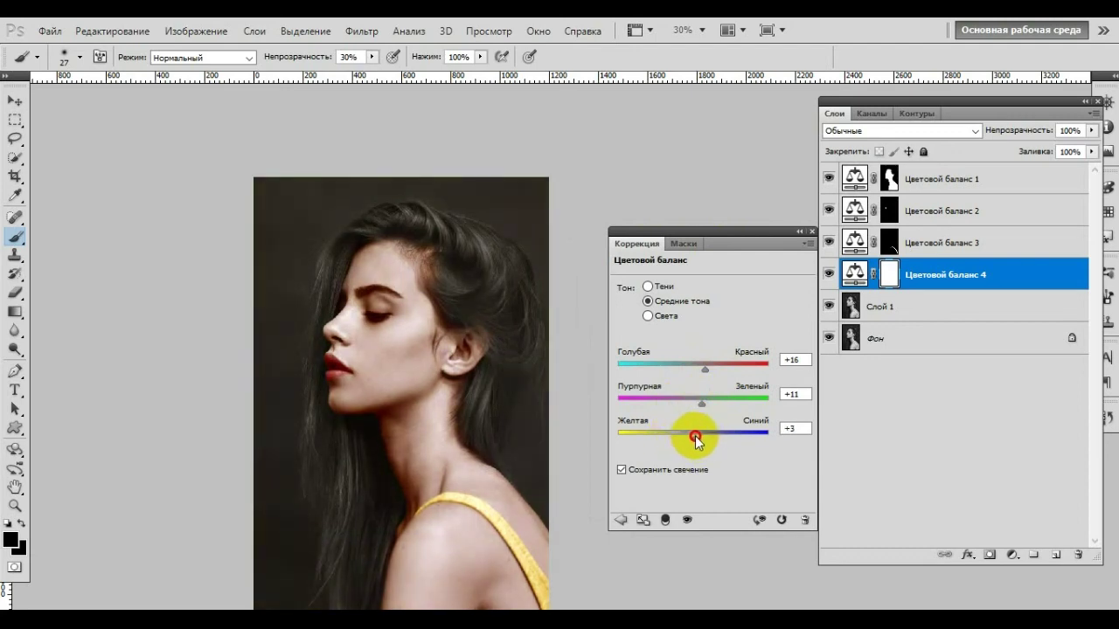
left_click(648, 285)
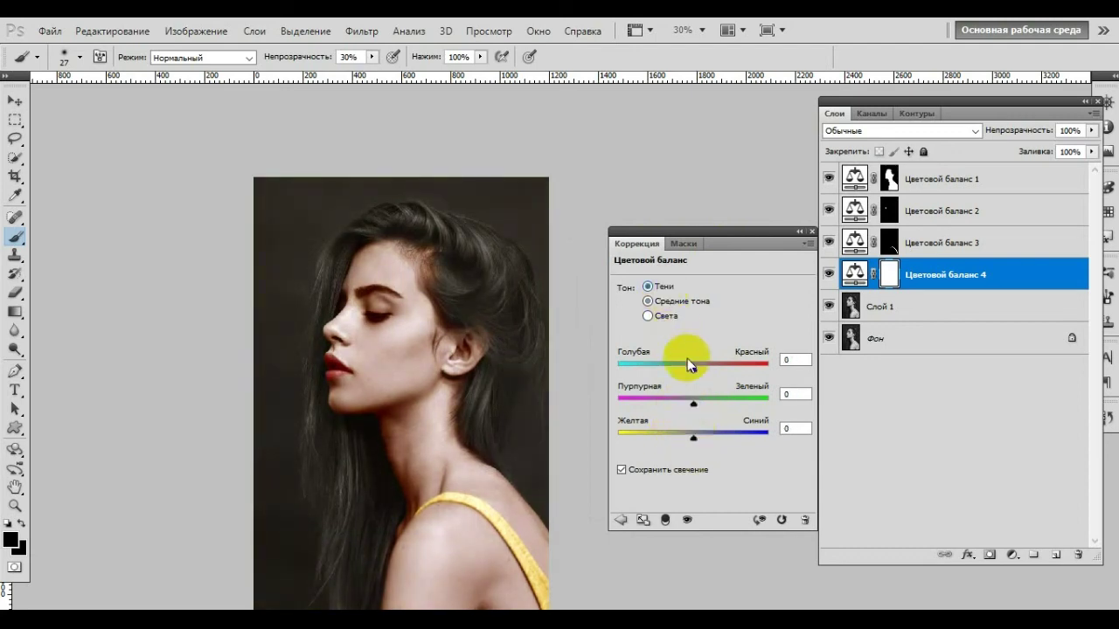
left_click_drag(693, 371, 705, 371)
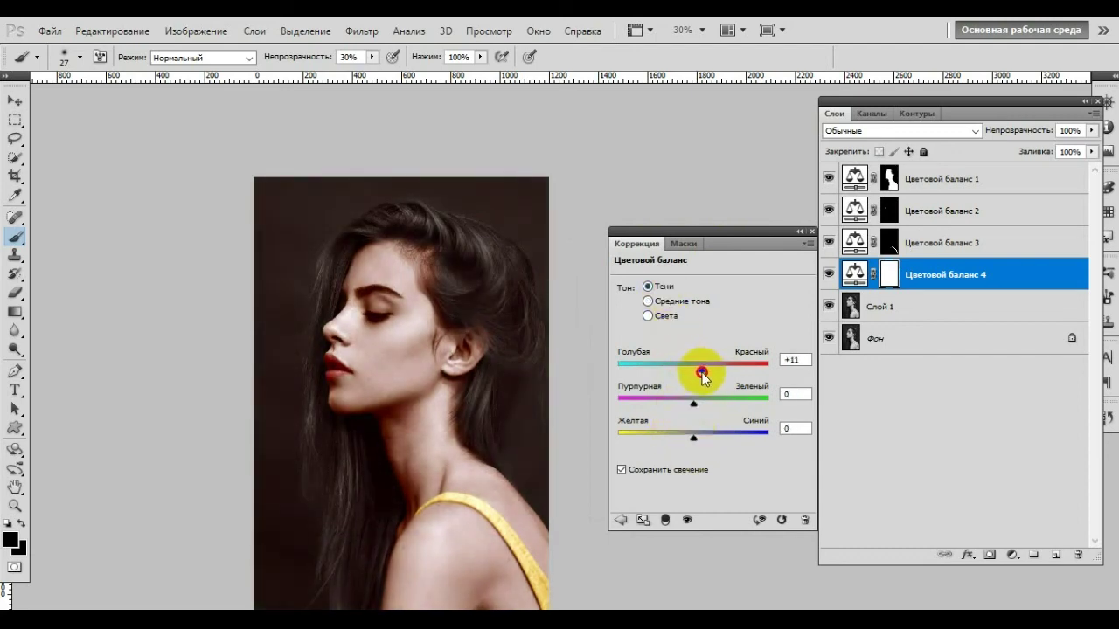
left_click_drag(696, 404, 682, 406)
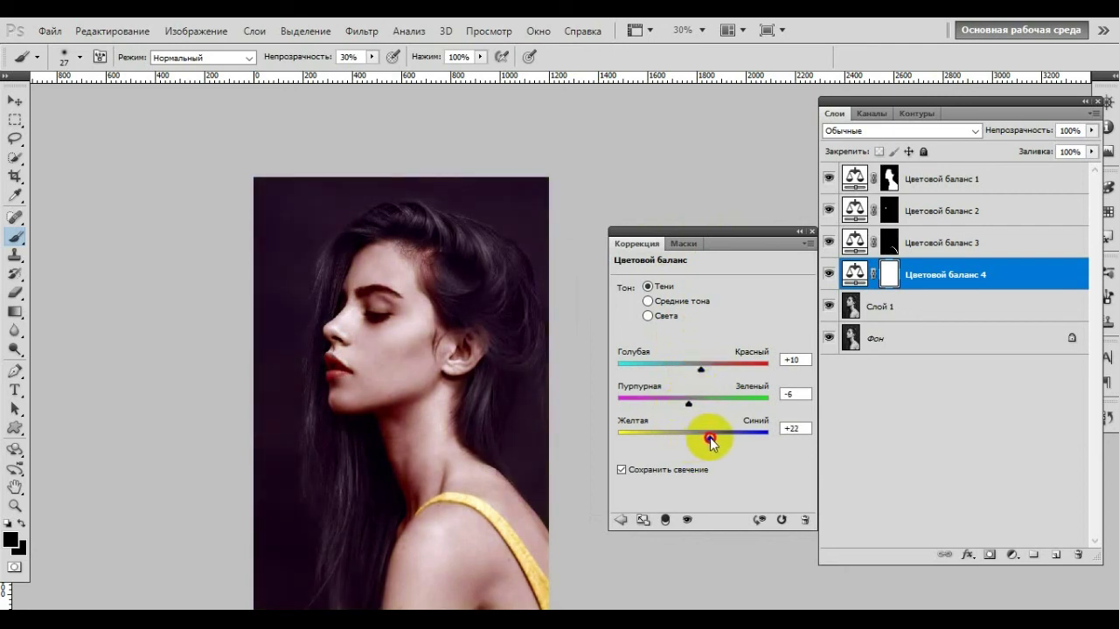
- Tint the highlights to +13, +11, +19 and collapse the Color Balance settings
left_click(664, 316)
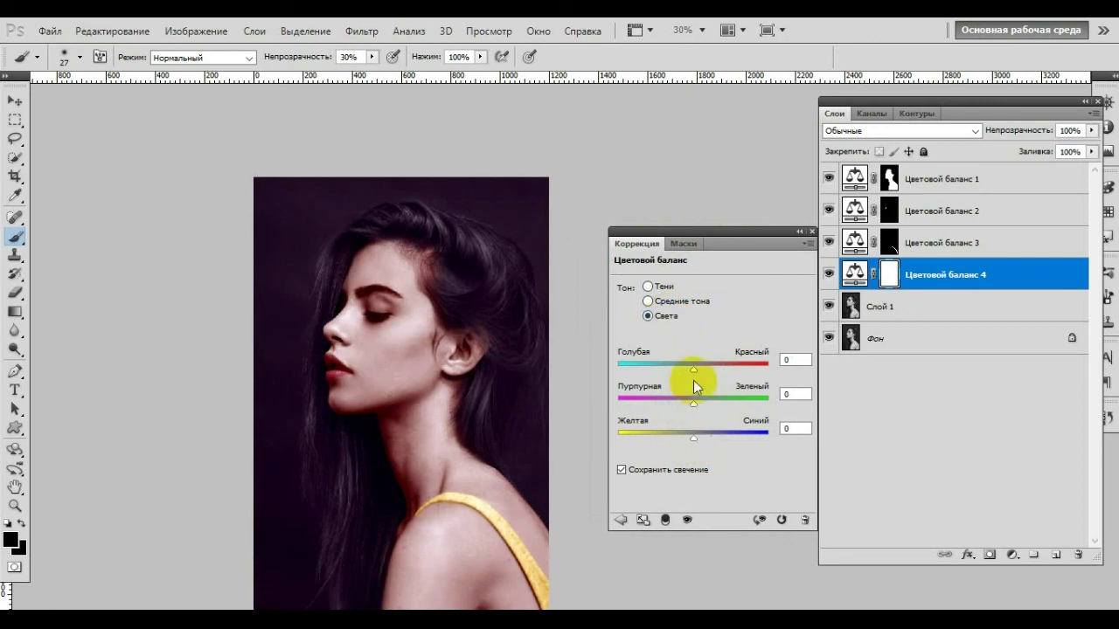
mouse_move(693, 371)
left_mouse_down()
mouse_move(705, 371)
mouse_move(696, 404)
mouse_move(707, 437)
left_mouse_up()
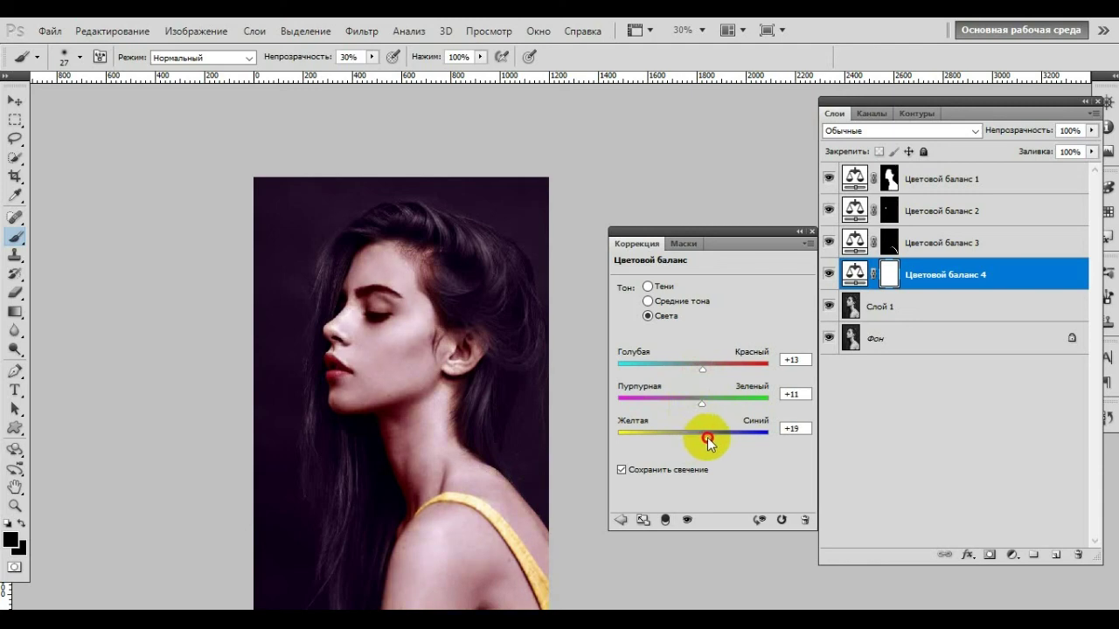
left_click(811, 233)
scroll(491, 346, "down", 3)
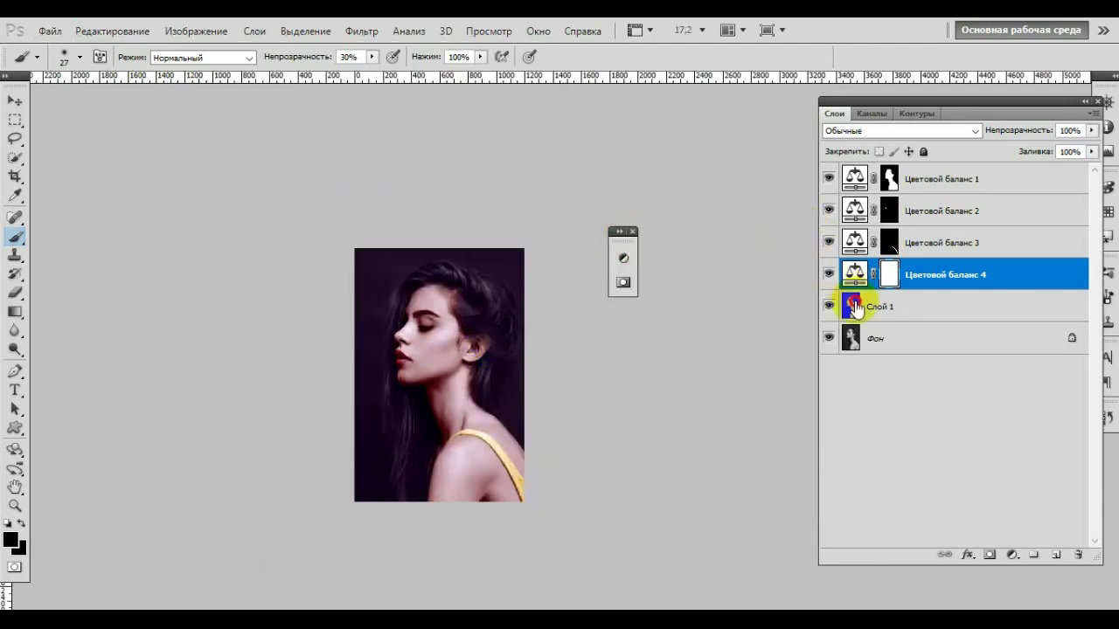
- Move the collapsed Adjustments icon panel below the Layers panel and zoom to view the whole portrait
left_click_drag(622, 232, 973, 408)
scroll(440, 389, "up", 3)
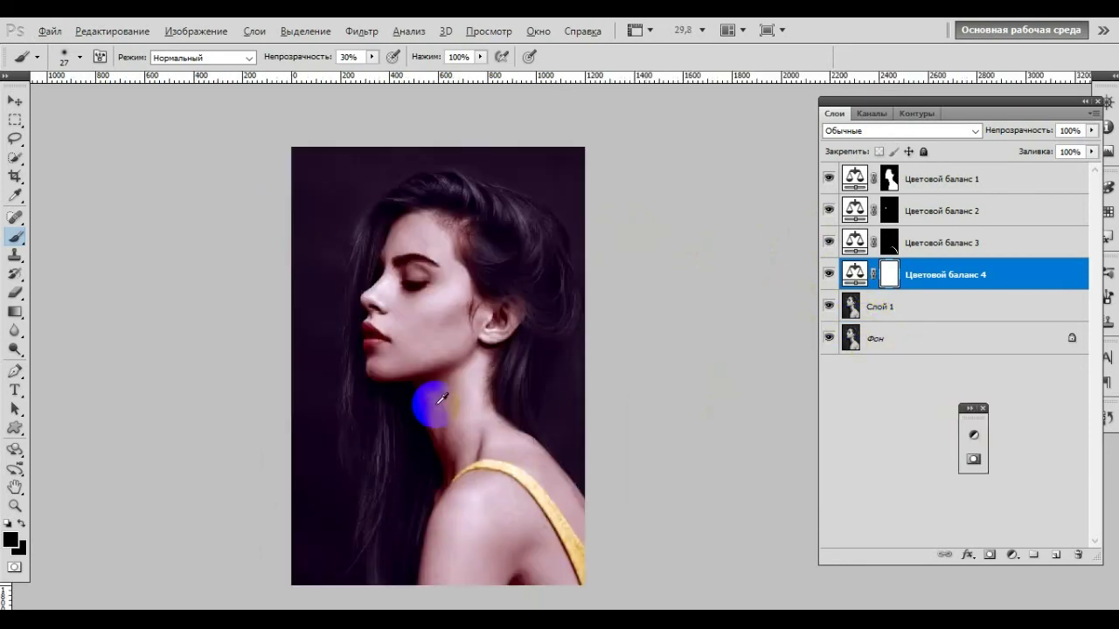
scroll(439, 393, "up", 2)
scroll(437, 384, "up", 1)
scroll(438, 385, "down", 1)
scroll(440, 385, "down", 1)
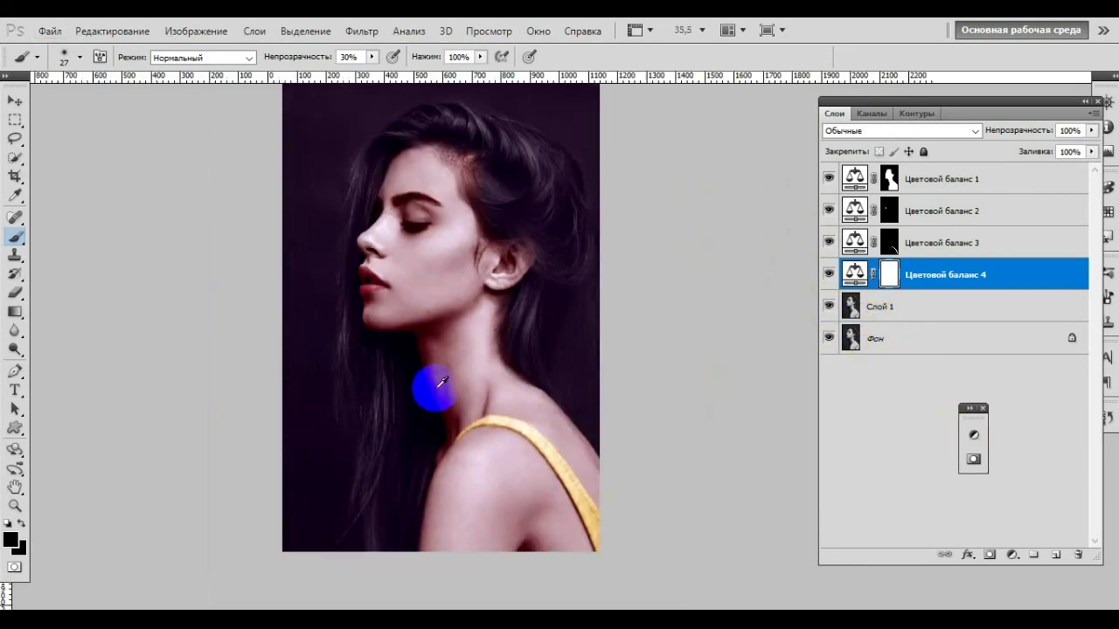
scroll(441, 382, "up", 1)
scroll(446, 391, "down", 2)
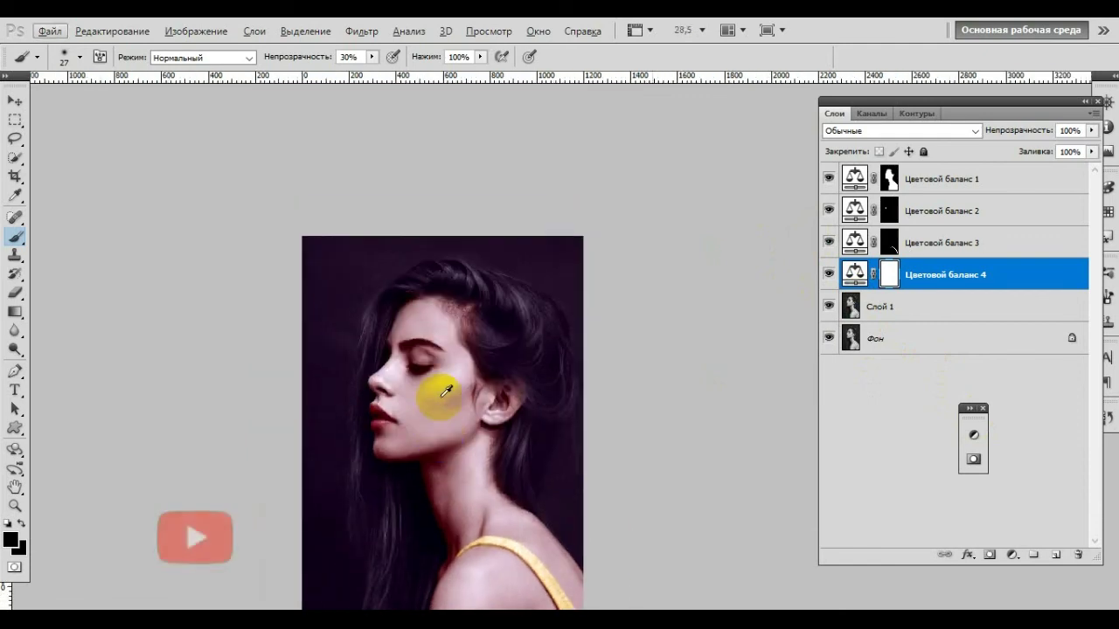
scroll(441, 384, "down", 2)
scroll(441, 385, "down", 2)
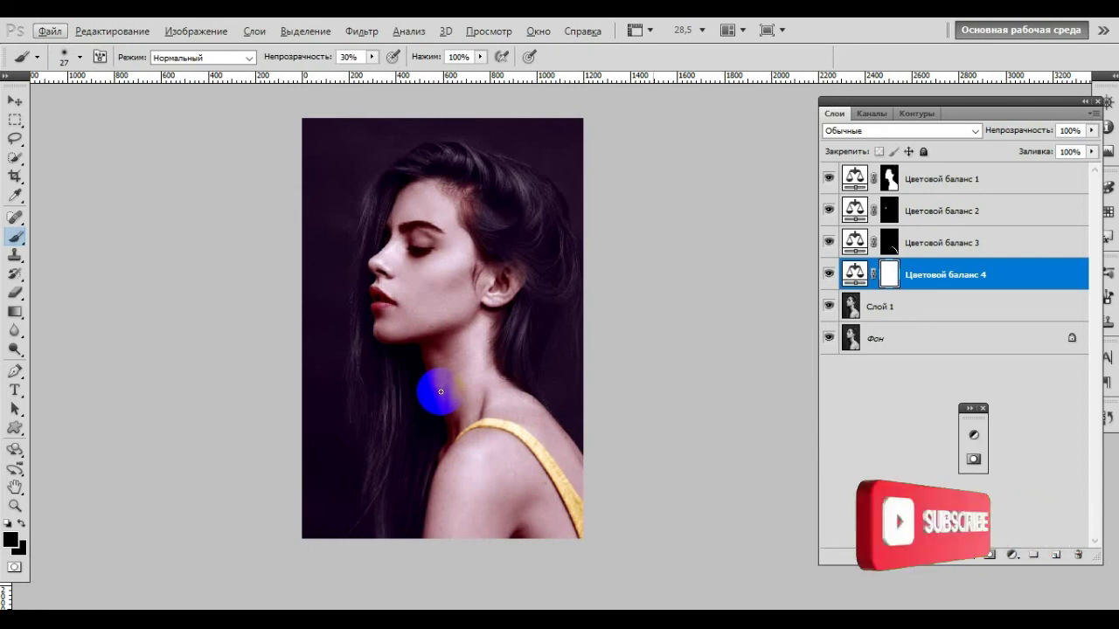
scroll(429, 380, "up", 2)
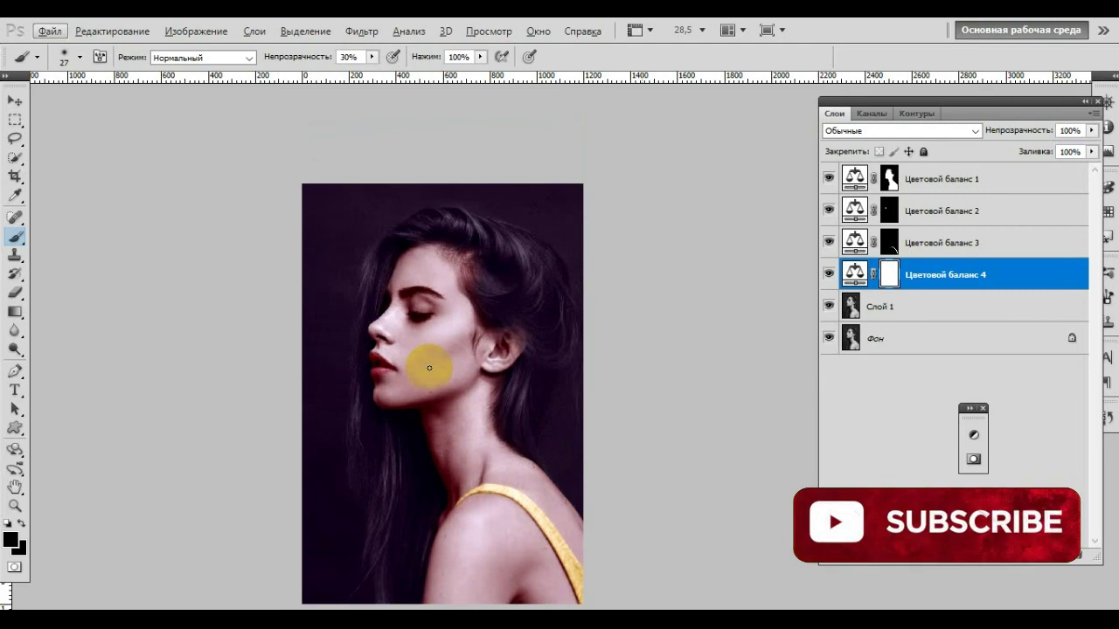